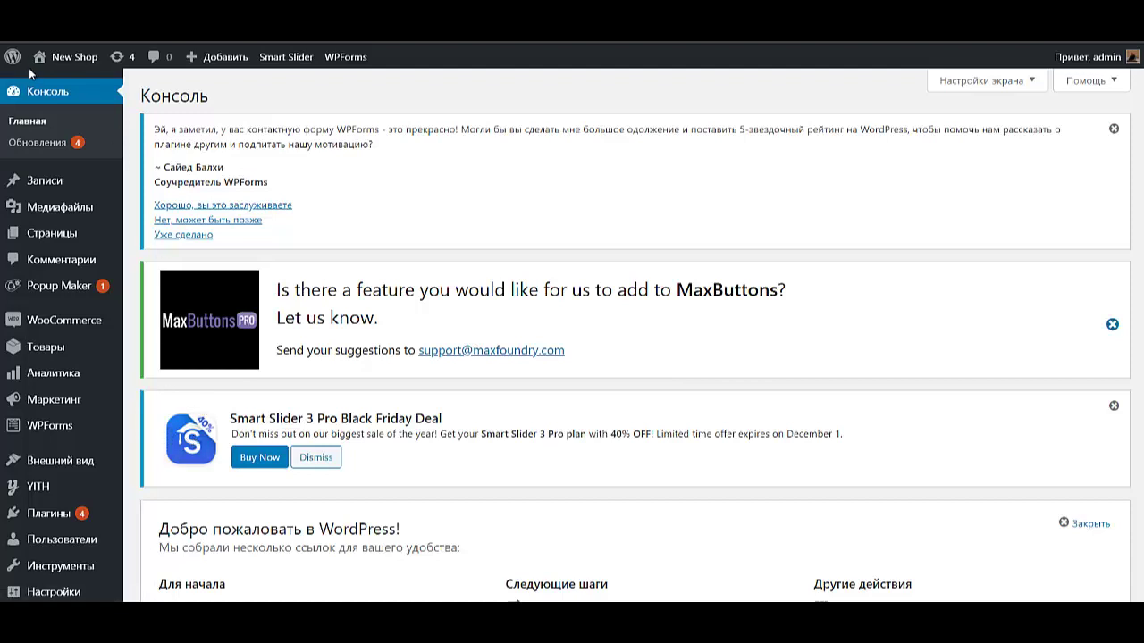
# Step: Open the New Shop storefront from the admin console and look through its home page sections
pyautogui.moveTo(41, 59)
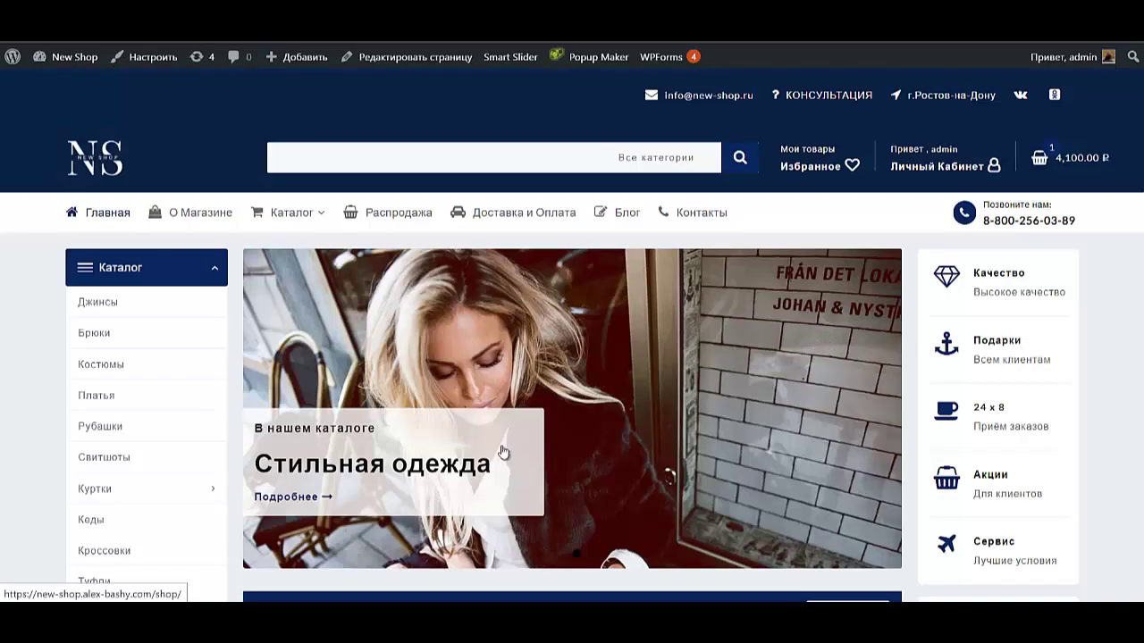
pyautogui.scroll(-15, 457, 432)
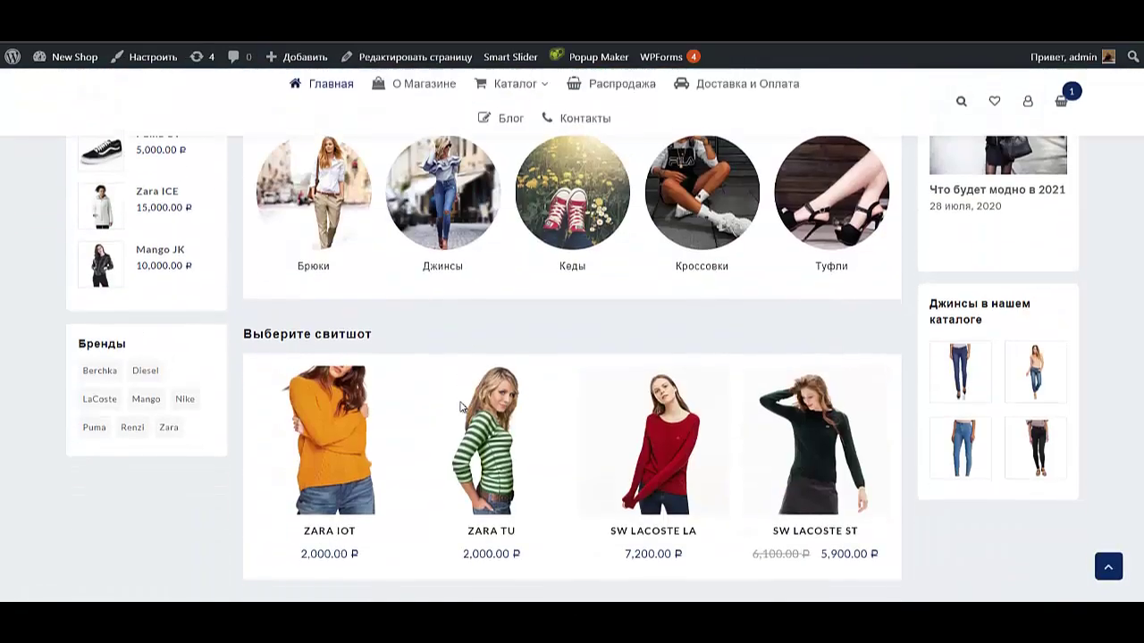
pyautogui.scroll(-5, 458, 420)
pyautogui.scroll(20, 482, 429)
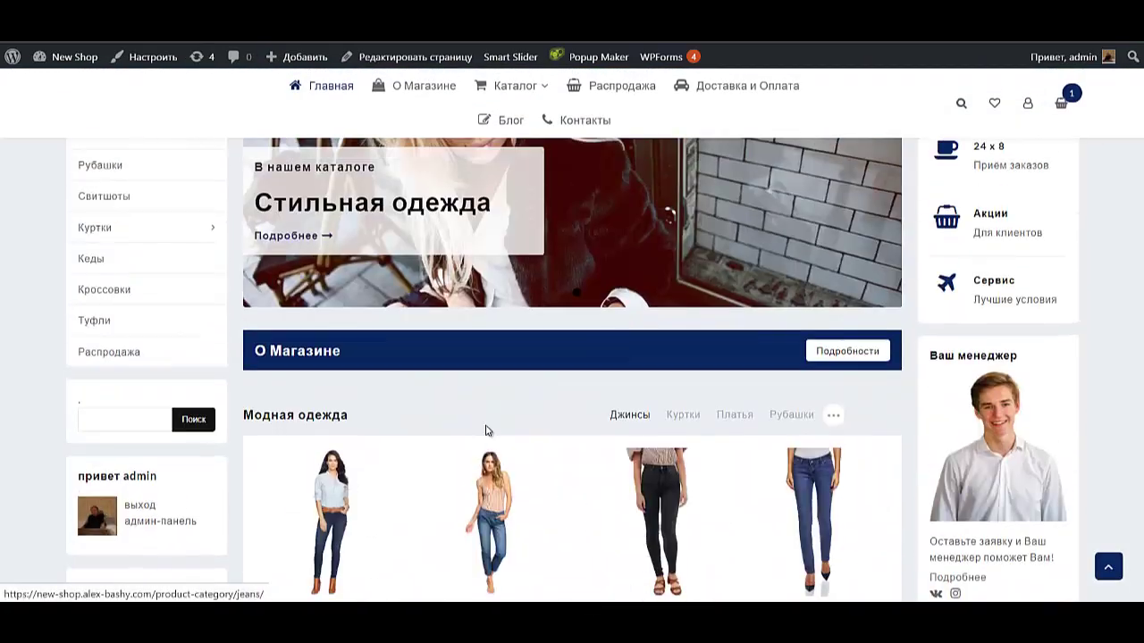
pyautogui.scroll(-3, 396, 301)
pyautogui.scroll(3, 401, 327)
pyautogui.scroll(-15, 319, 155)
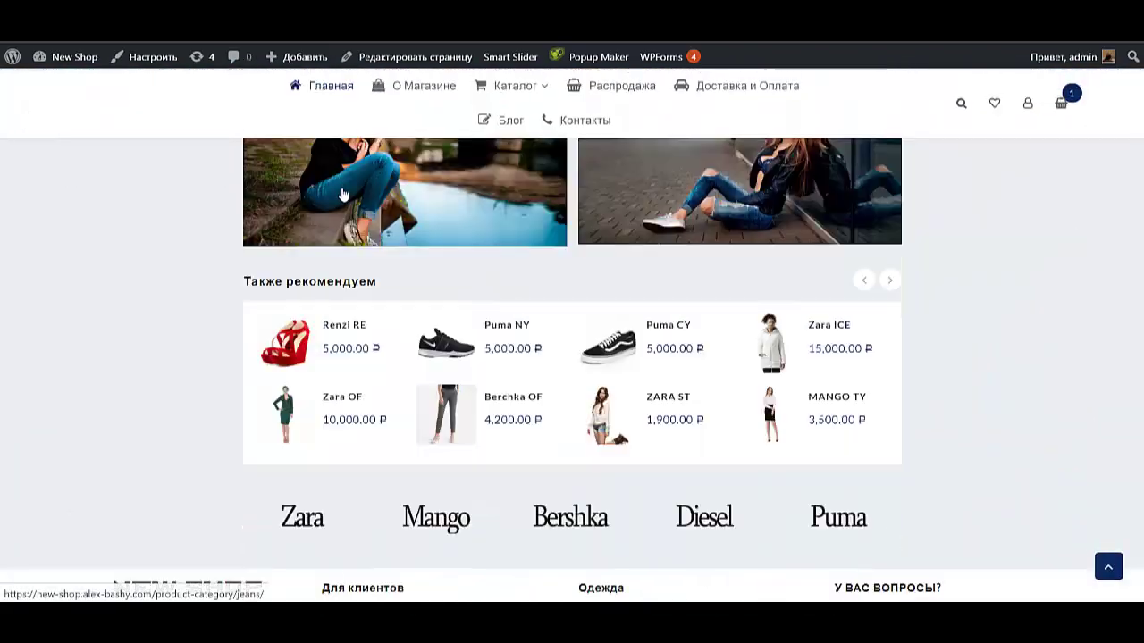
pyautogui.scroll(15, 358, 232)
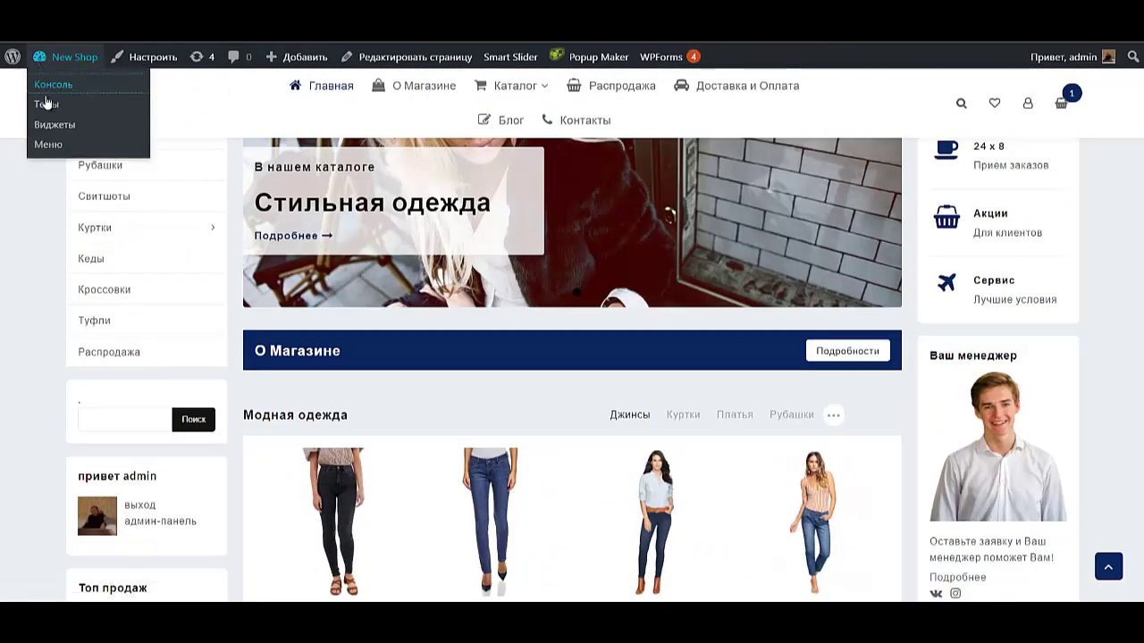
# Step: Switch between the storefront and the admin console, finishing on the console
pyautogui.click(49, 86)
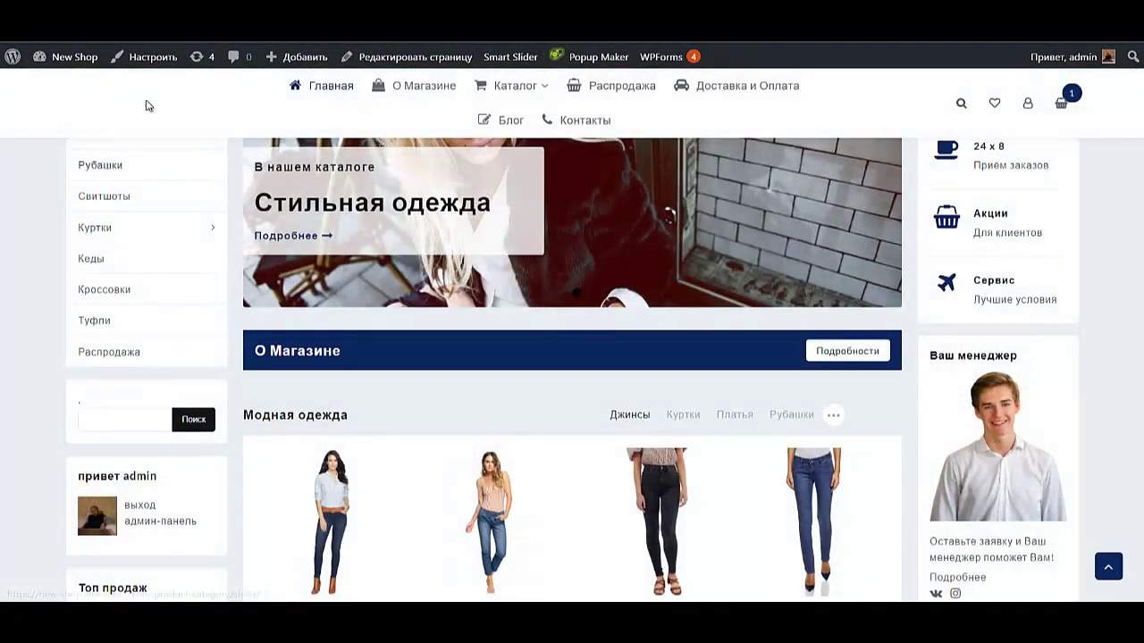
pyautogui.moveTo(42, 58)
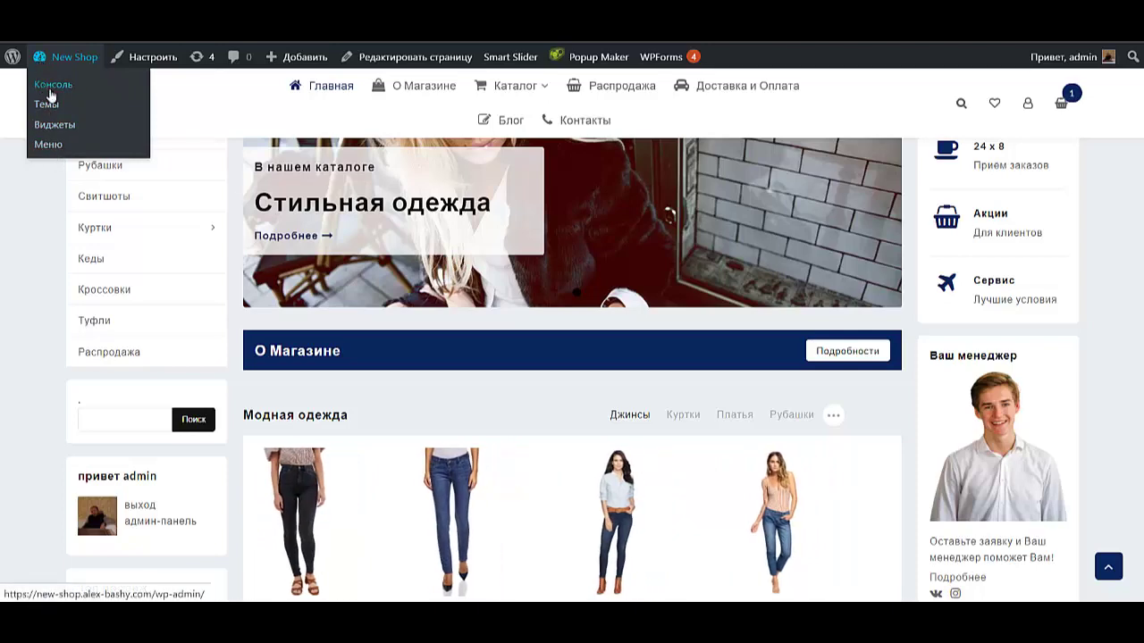
pyautogui.click(50, 89)
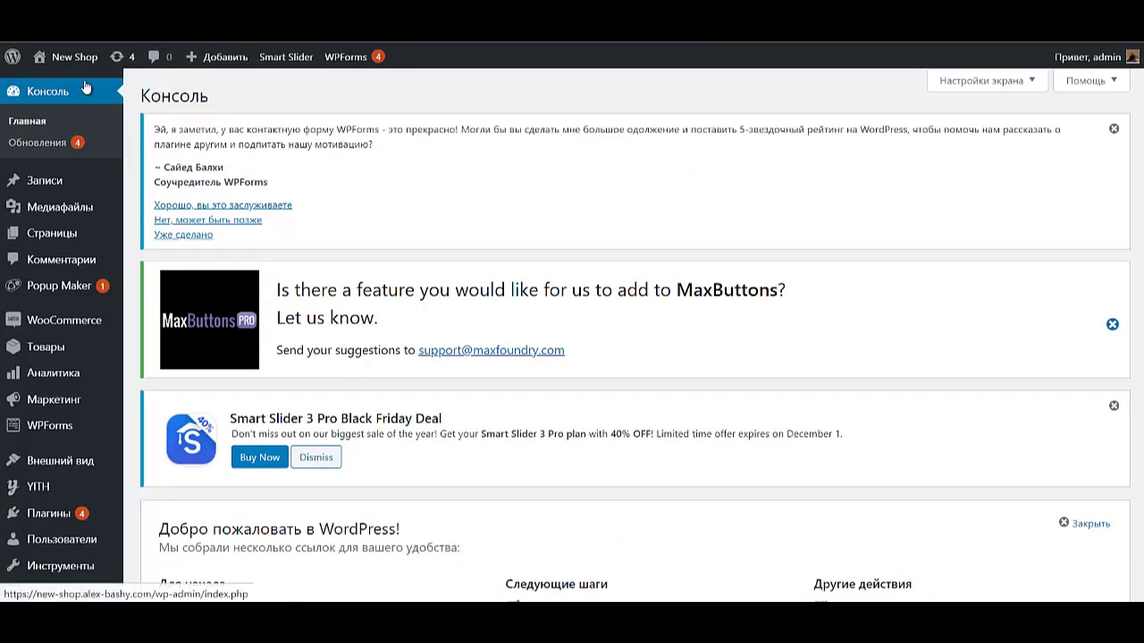
pyautogui.click(63, 104)
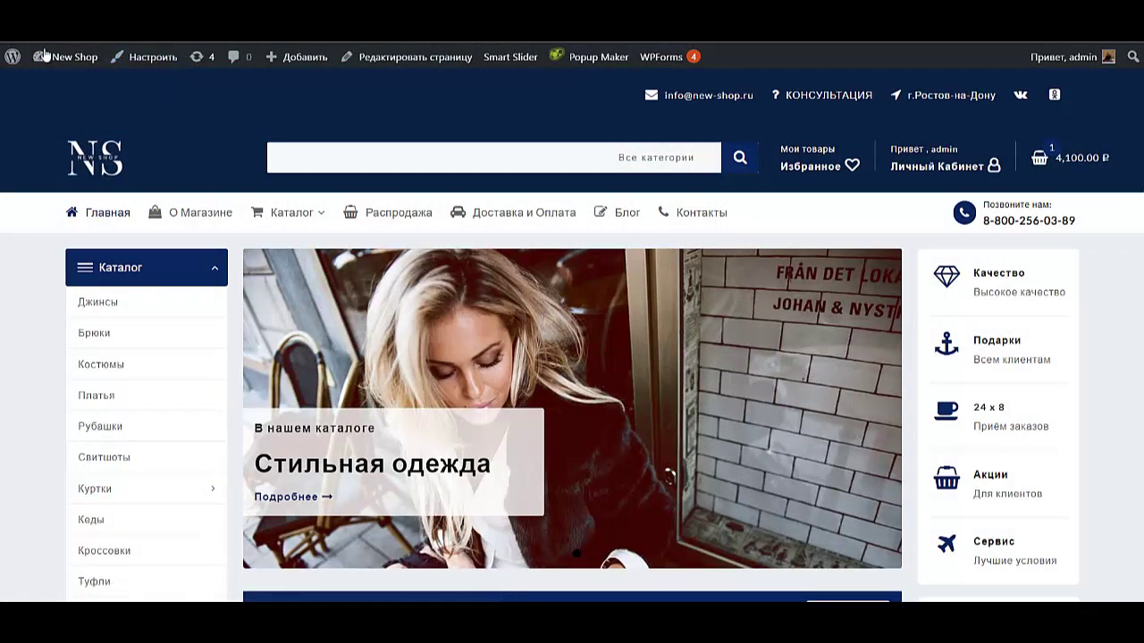
pyautogui.moveTo(63, 58)
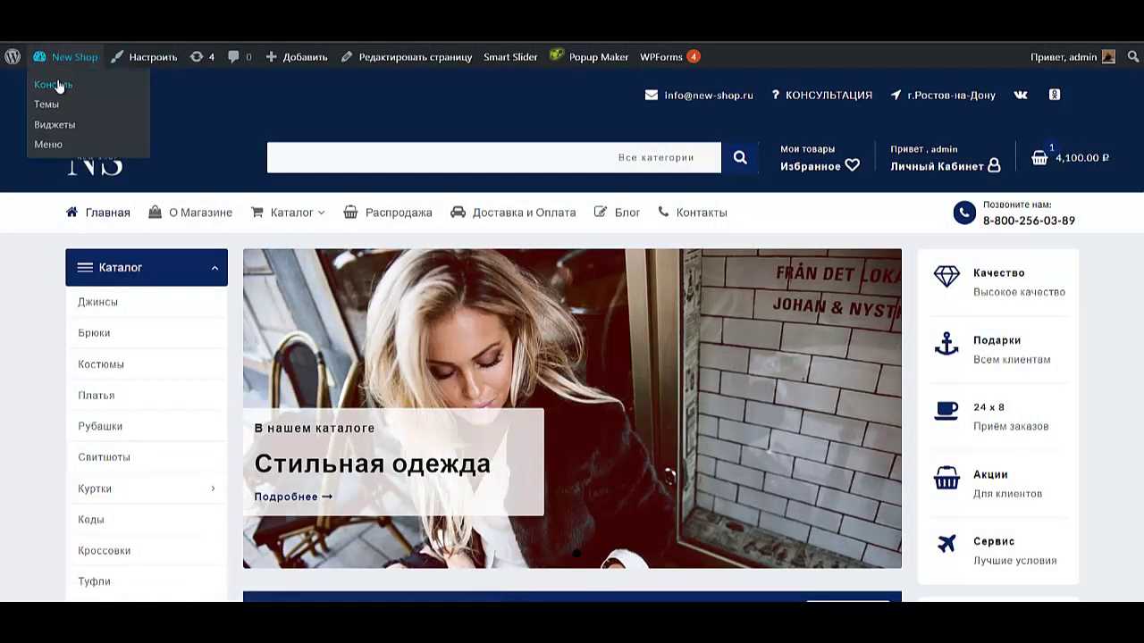
pyautogui.click(59, 86)
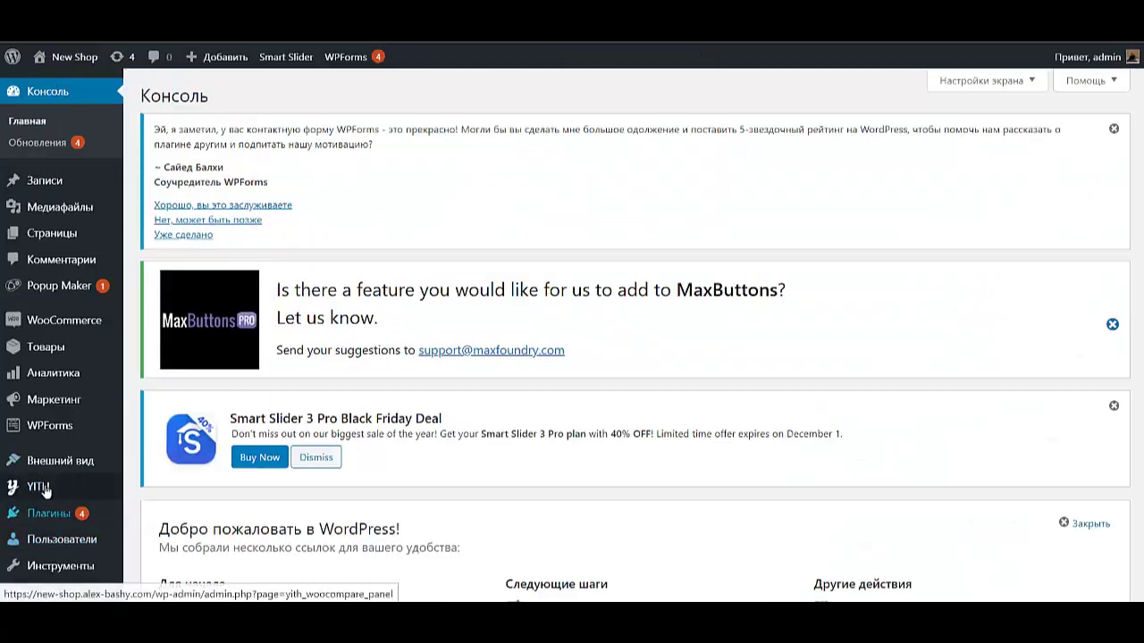
pyautogui.moveTo(72, 460)
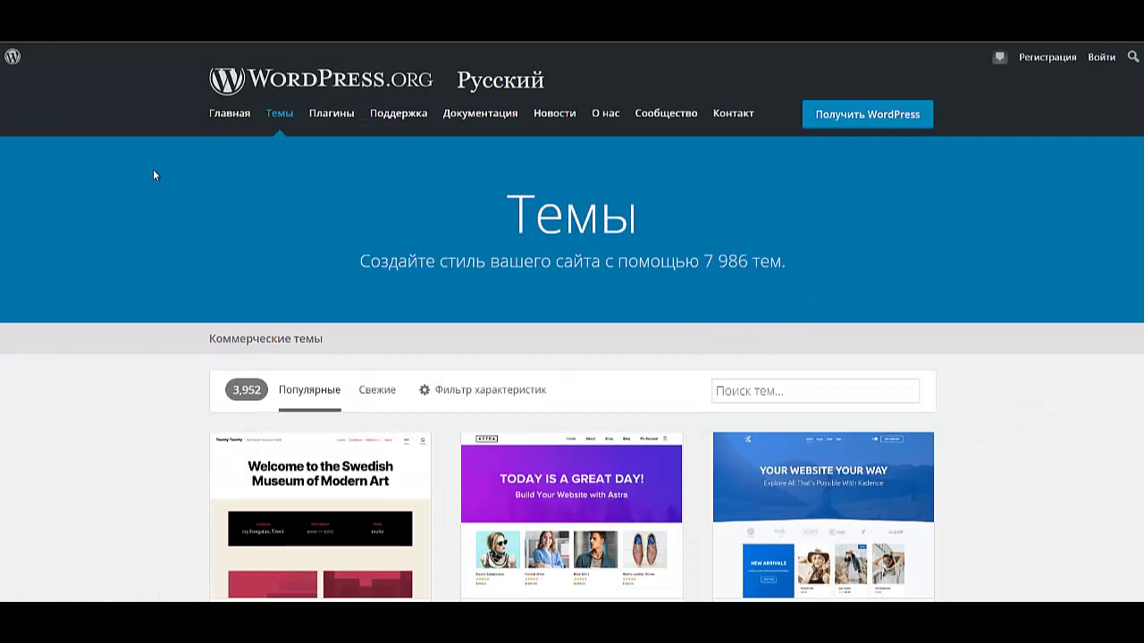
# Step: Browse the popular themes in the WordPress.org theme catalogue
pyautogui.scroll(-4, 603, 262)
pyautogui.scroll(4, 564, 278)
pyautogui.scroll(-3, 483, 345)
pyautogui.scroll(-3, 427, 312)
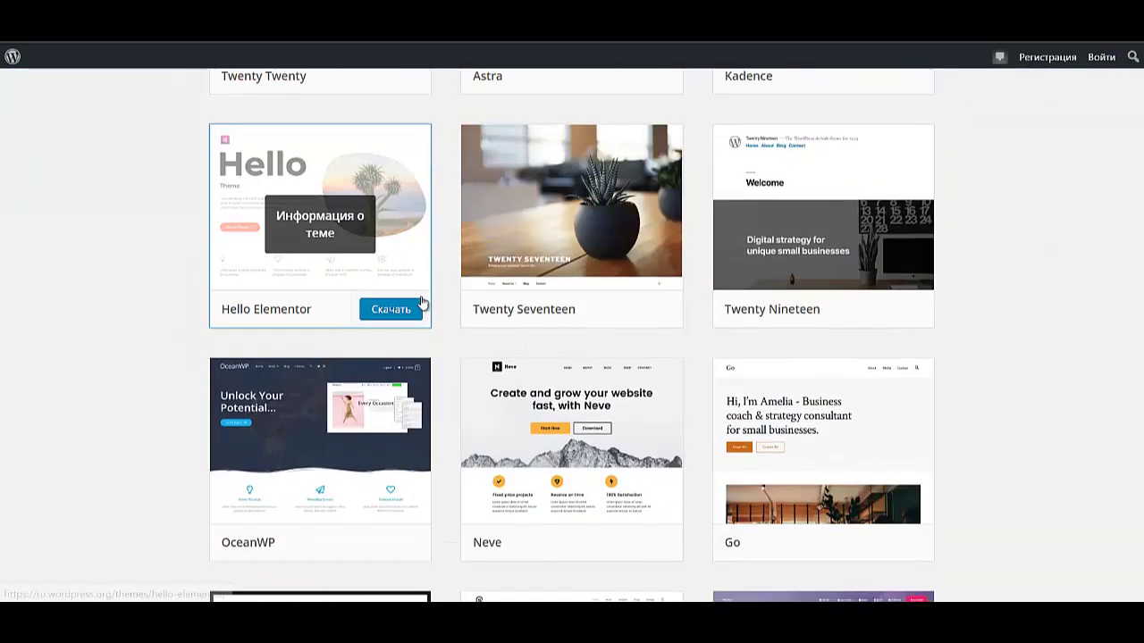
pyautogui.scroll(4, 423, 306)
pyautogui.scroll(-3, 823, 464)
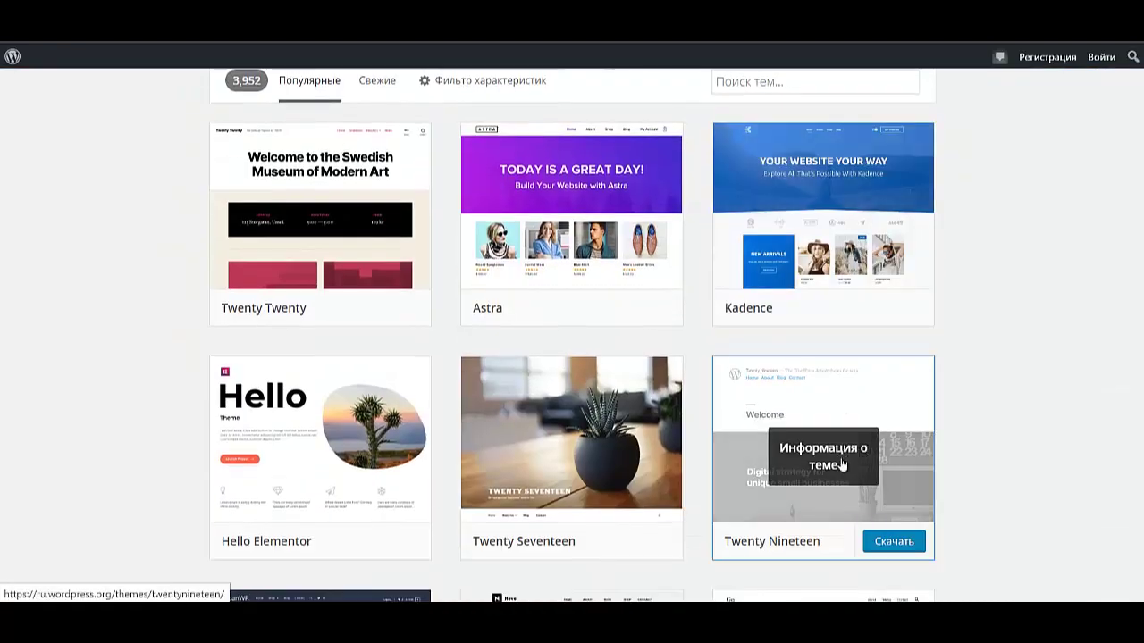
pyautogui.scroll(5, 824, 510)
# Step: Search the theme catalogue for "ecommerce" and look through the matching themes
pyautogui.click(818, 315)
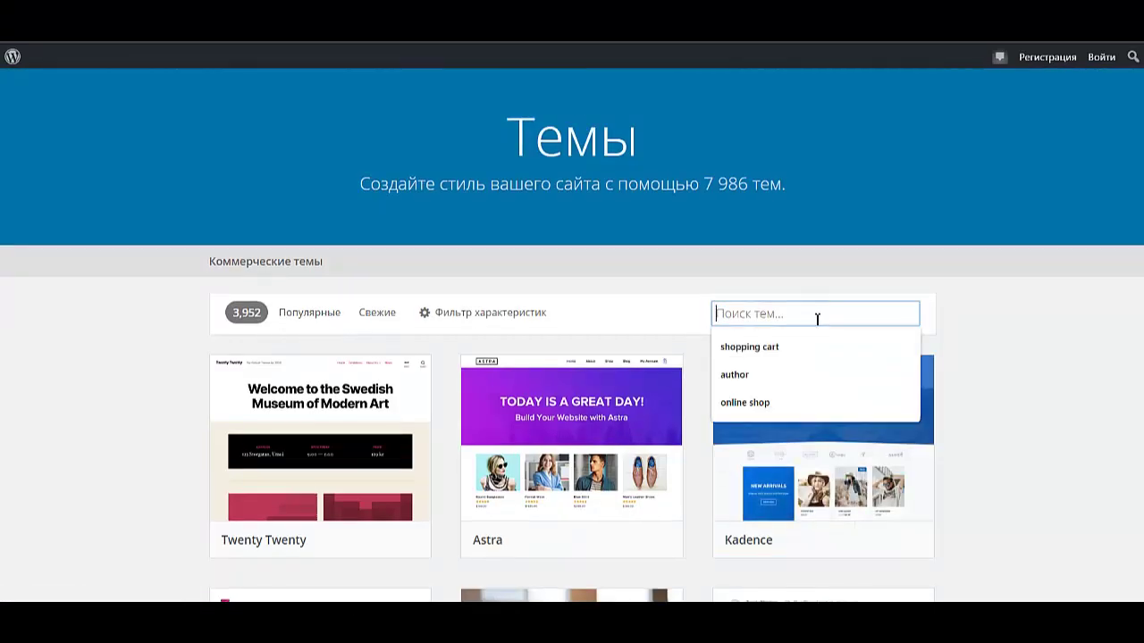
pyautogui.write('ec')
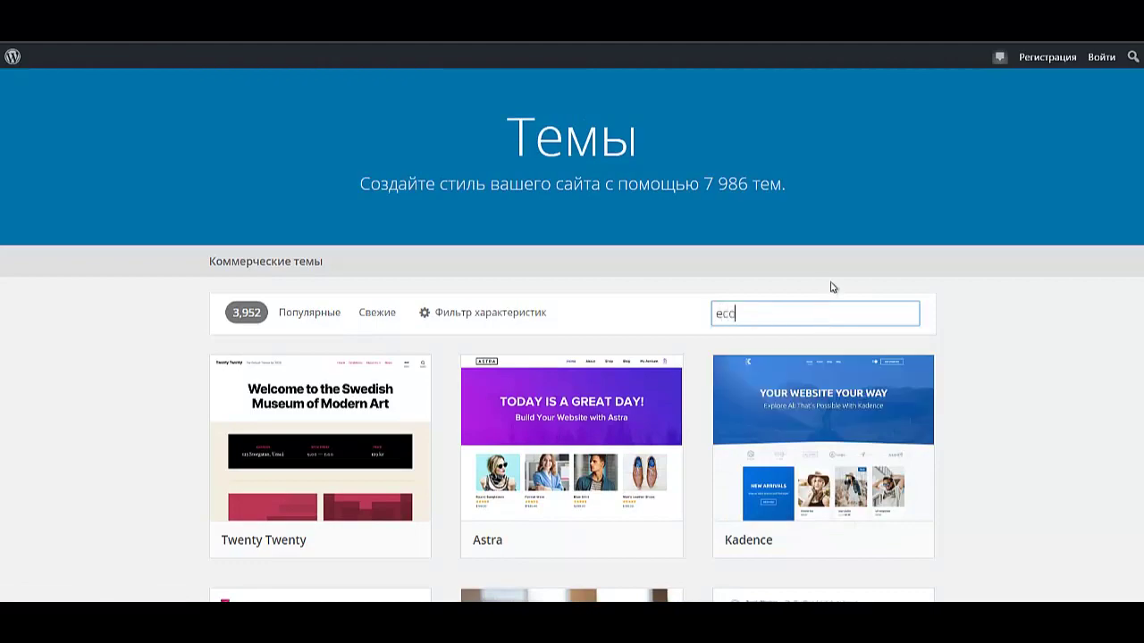
pyautogui.write('ommerce')
pyautogui.scroll(-5, 822, 446)
pyautogui.scroll(3, 710, 311)
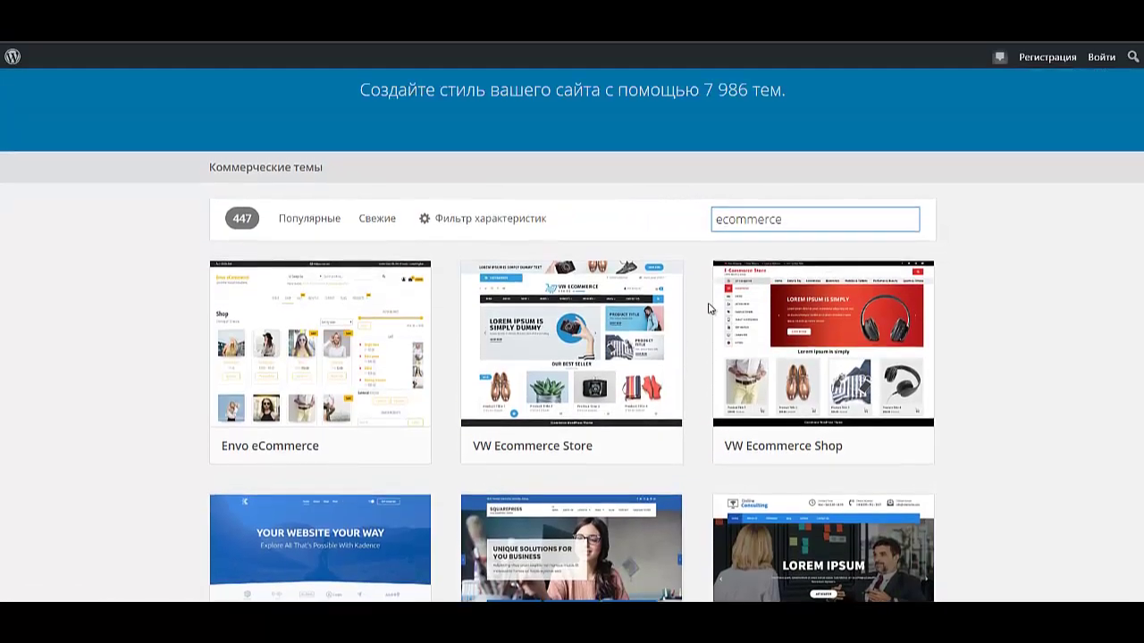
pyautogui.scroll(-10, 707, 312)
pyautogui.scroll(-1, 705, 317)
pyautogui.scroll(3, 705, 317)
pyautogui.scroll(-1, 605, 531)
pyautogui.scroll(4, 601, 536)
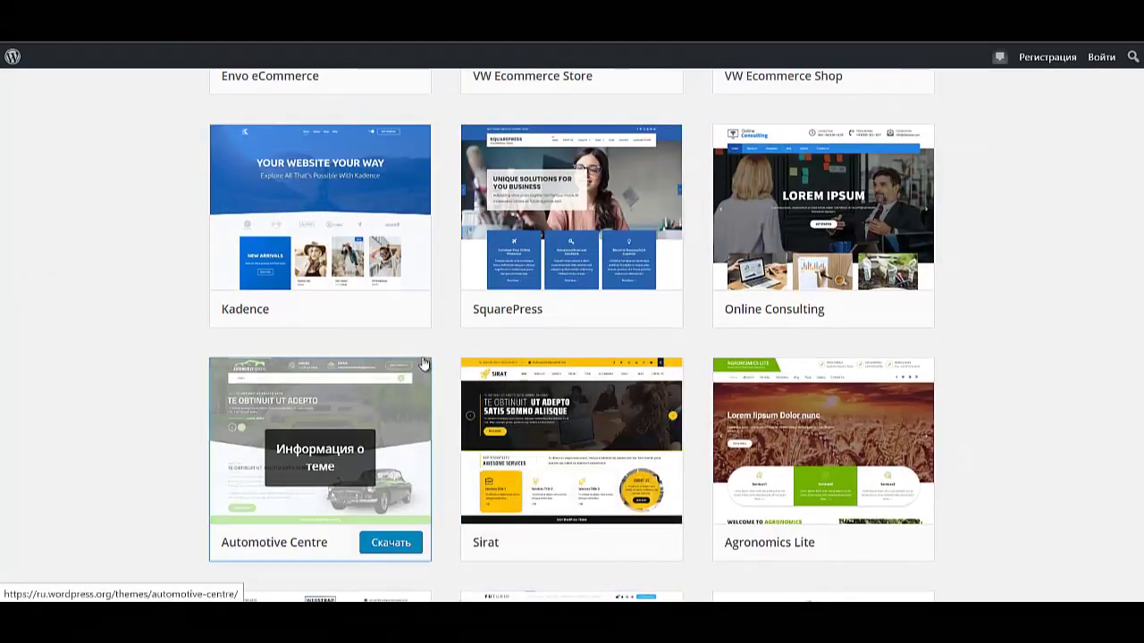
# Step: Open the SquarePress theme's details, review its description and highlight the demo address in it
pyautogui.click(553, 217)
pyautogui.scroll(-2, 567, 485)
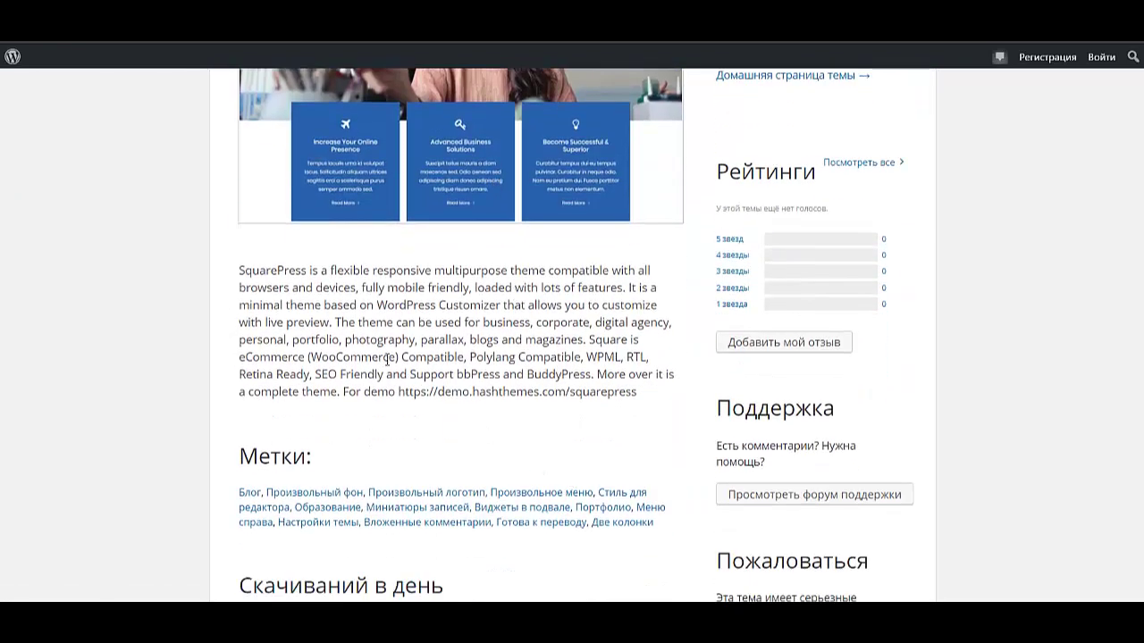
pyautogui.moveTo(399, 391); pyautogui.dragTo(644, 394)
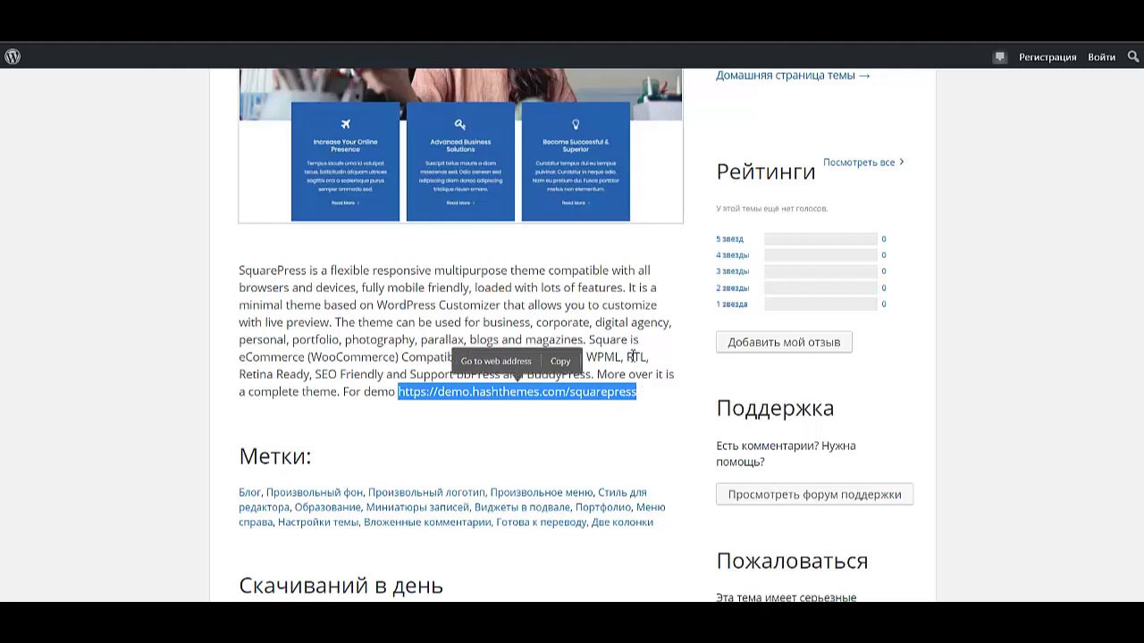
pyautogui.scroll(3, 640, 395)
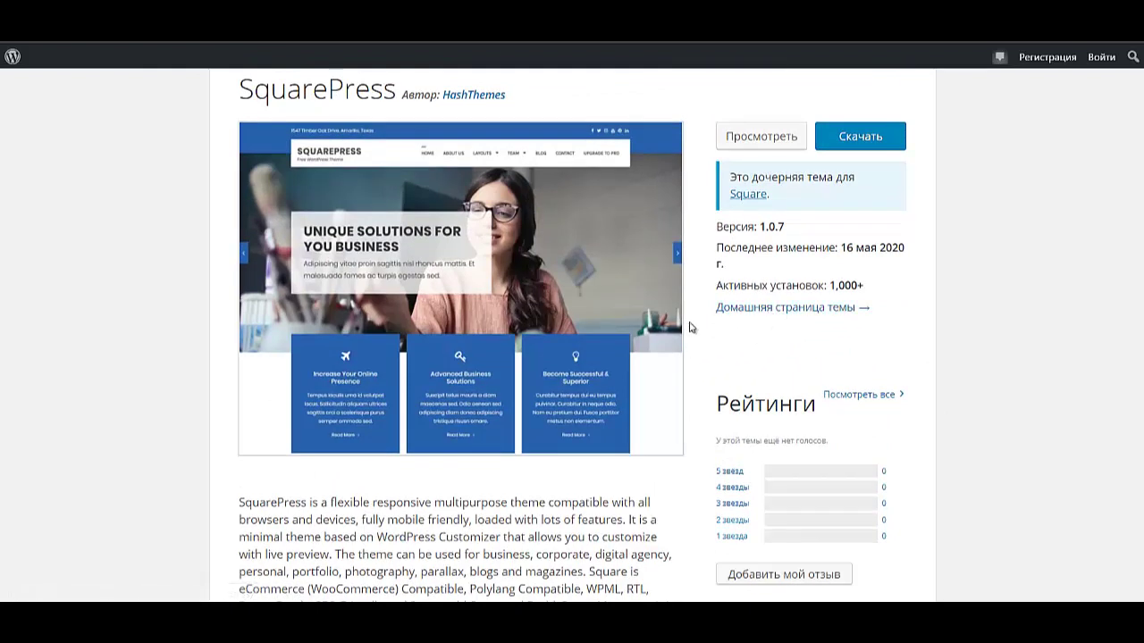
pyautogui.scroll(3, 706, 329)
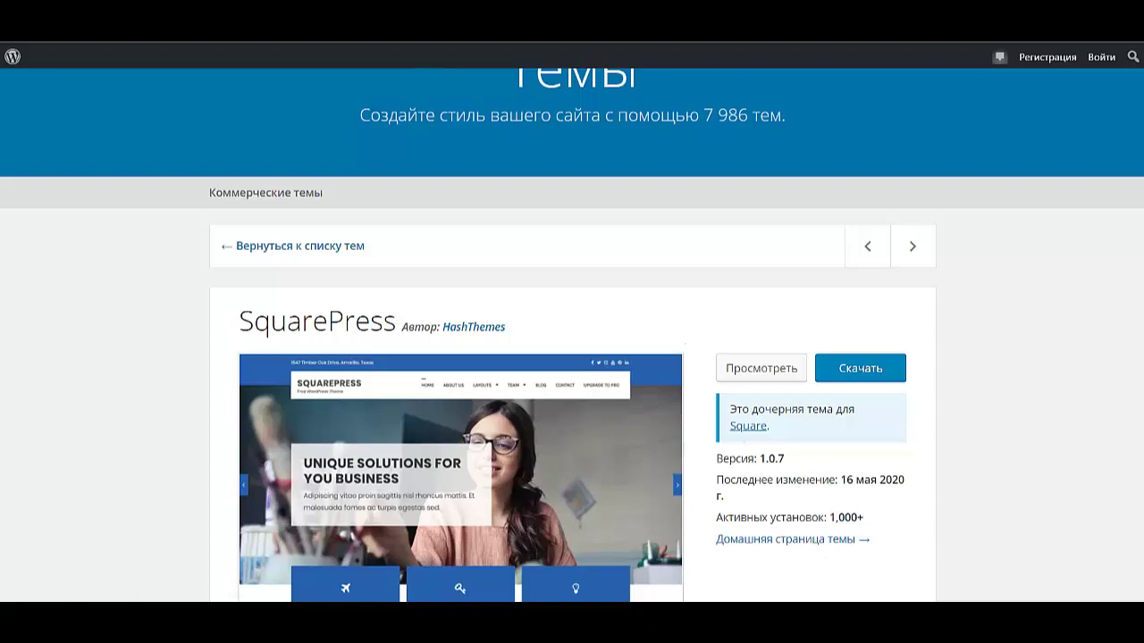
pyautogui.scroll(1, 572, 357)
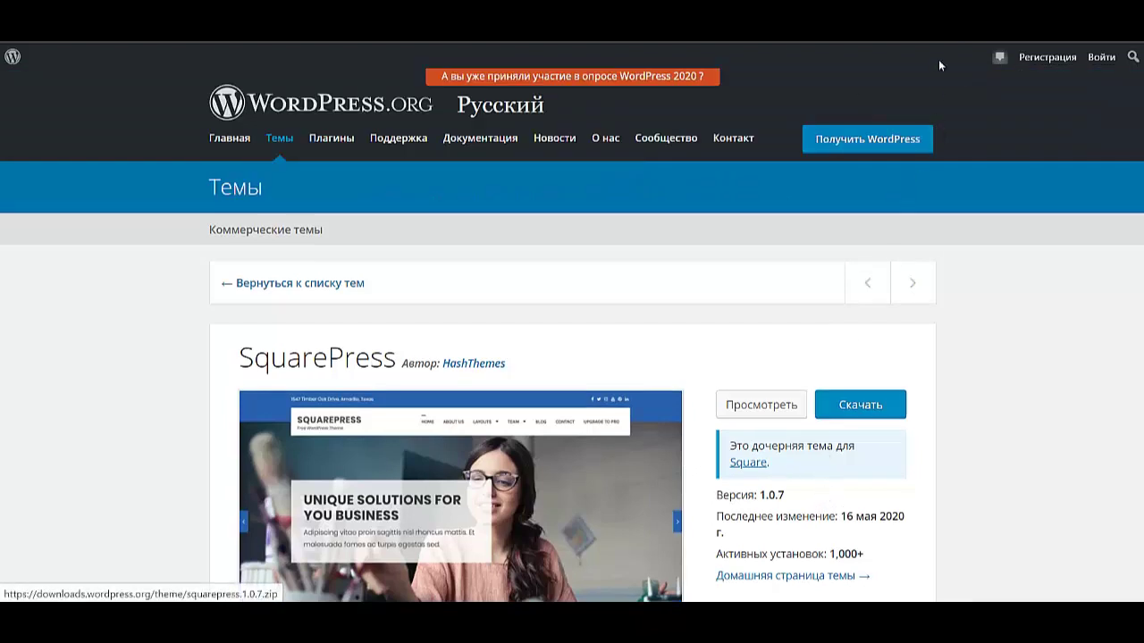
pyautogui.scroll(-1, 937, 84)
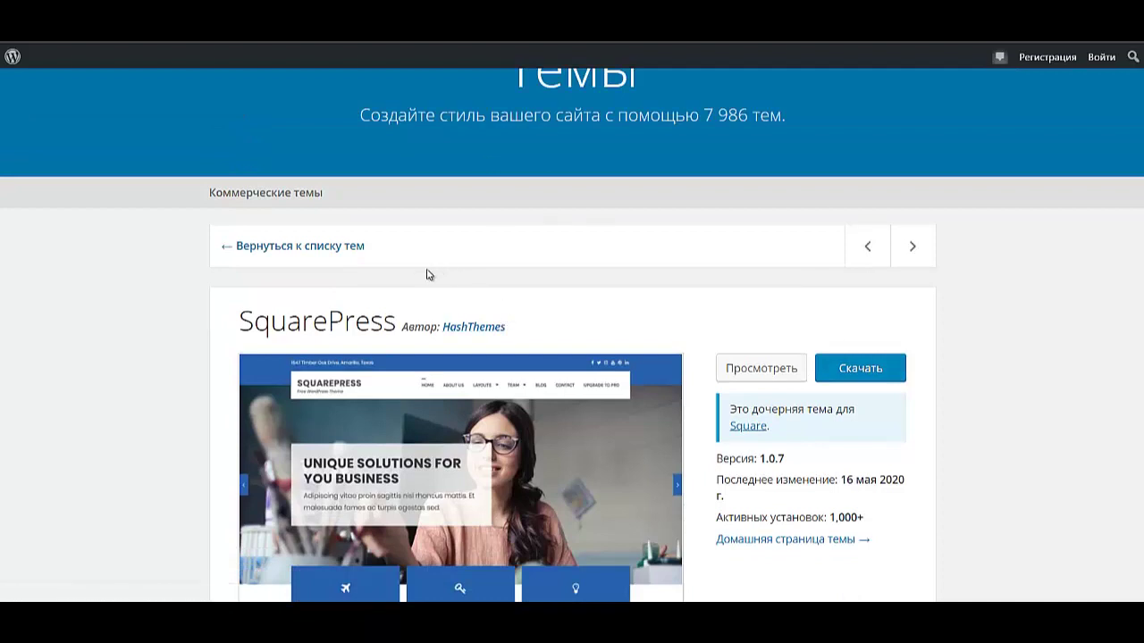
# Step: Open the SquarePress theme's home page on the developer's site and examine its feature sections
pyautogui.click(326, 253)
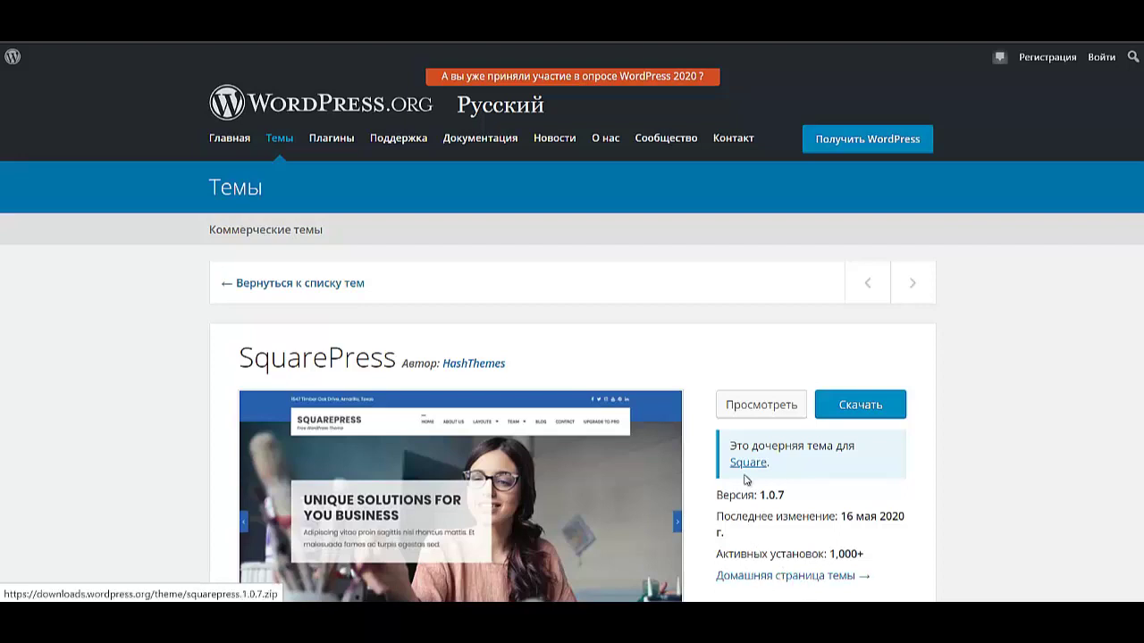
pyautogui.scroll(-3, 733, 492)
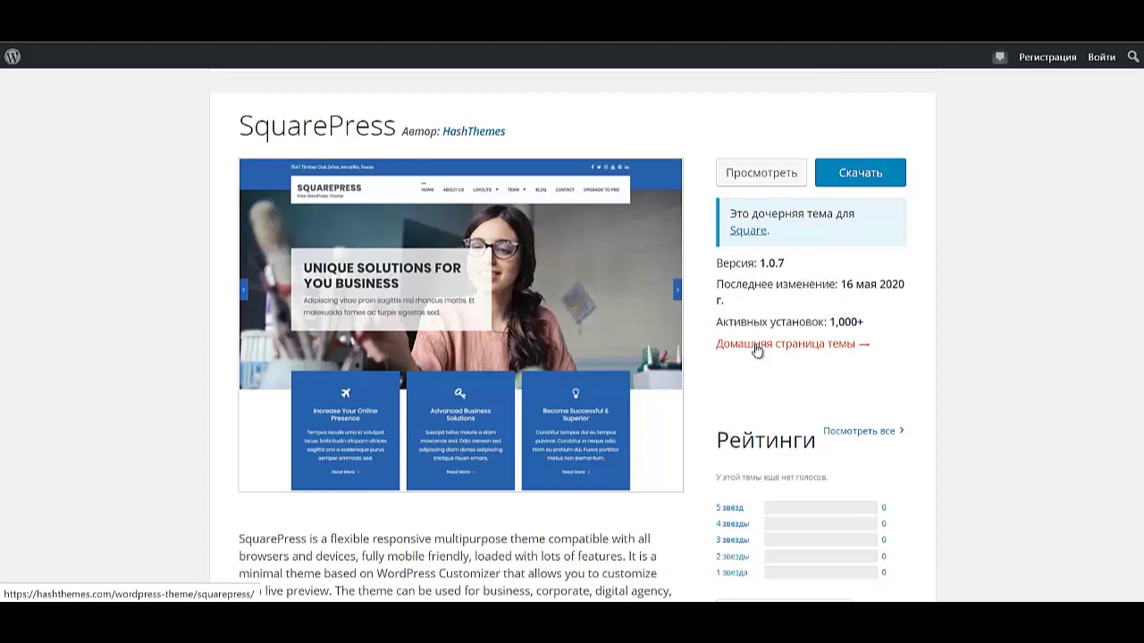
pyautogui.click(756, 347)
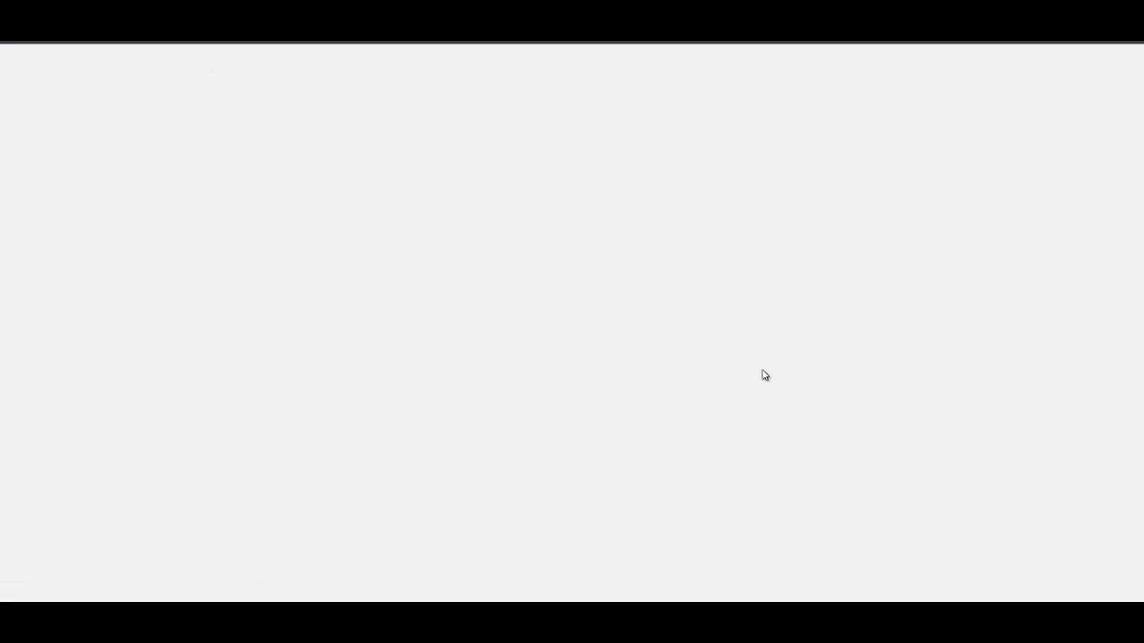
pyautogui.scroll(-6, 658, 313)
pyautogui.scroll(2, 689, 352)
pyautogui.scroll(-14, 306, 401)
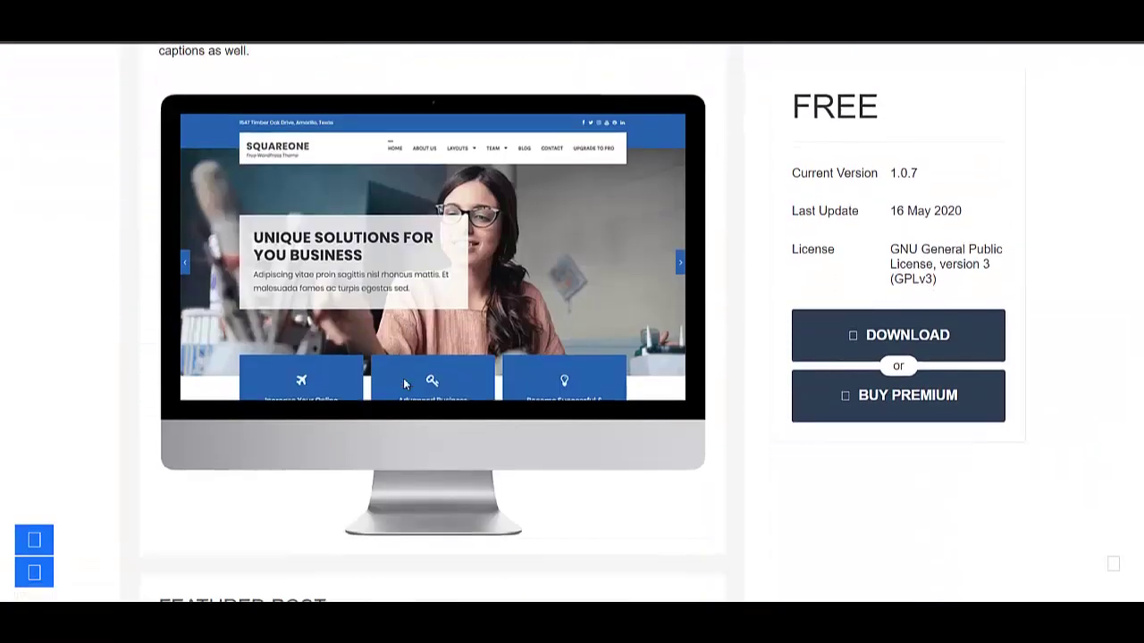
pyautogui.scroll(-7, 409, 397)
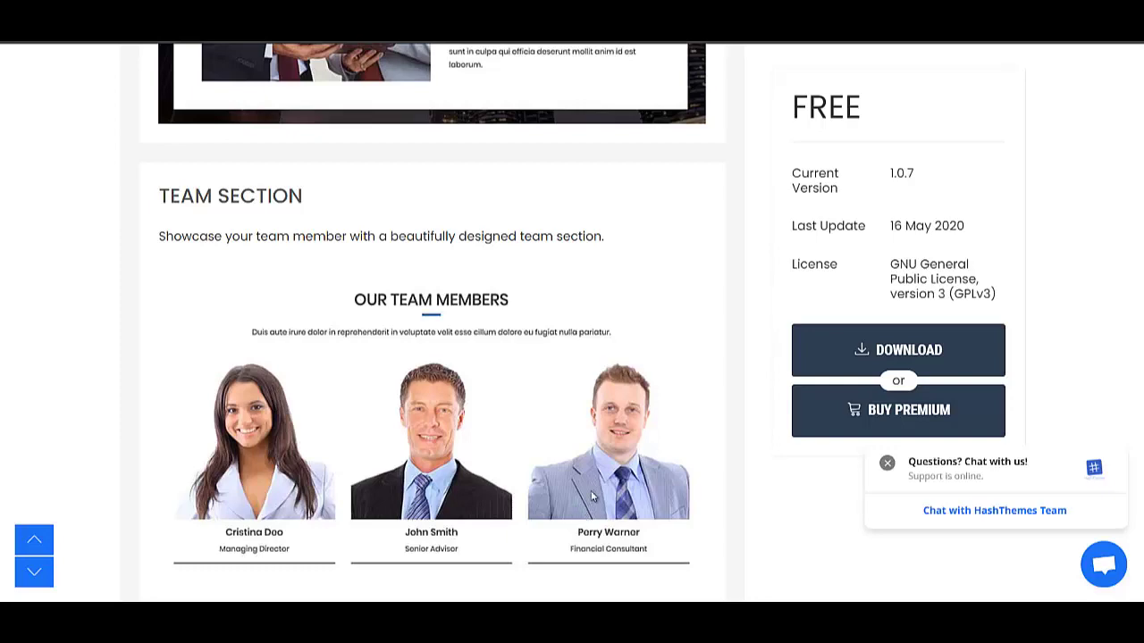
pyautogui.scroll(1, 666, 441)
pyautogui.scroll(10, 657, 442)
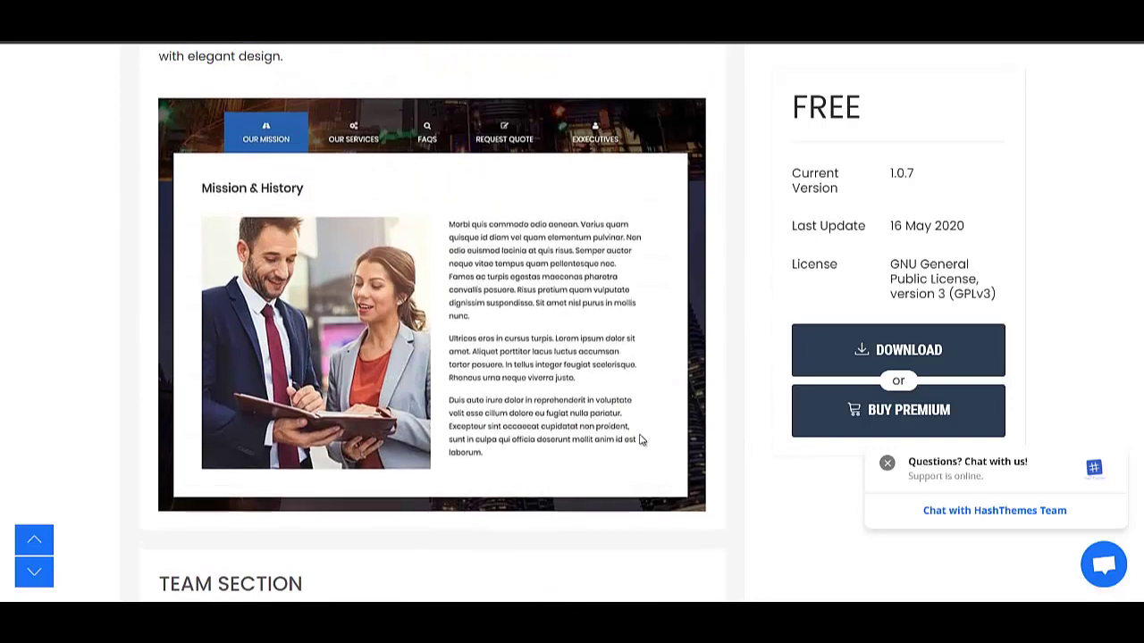
pyautogui.scroll(8, 648, 465)
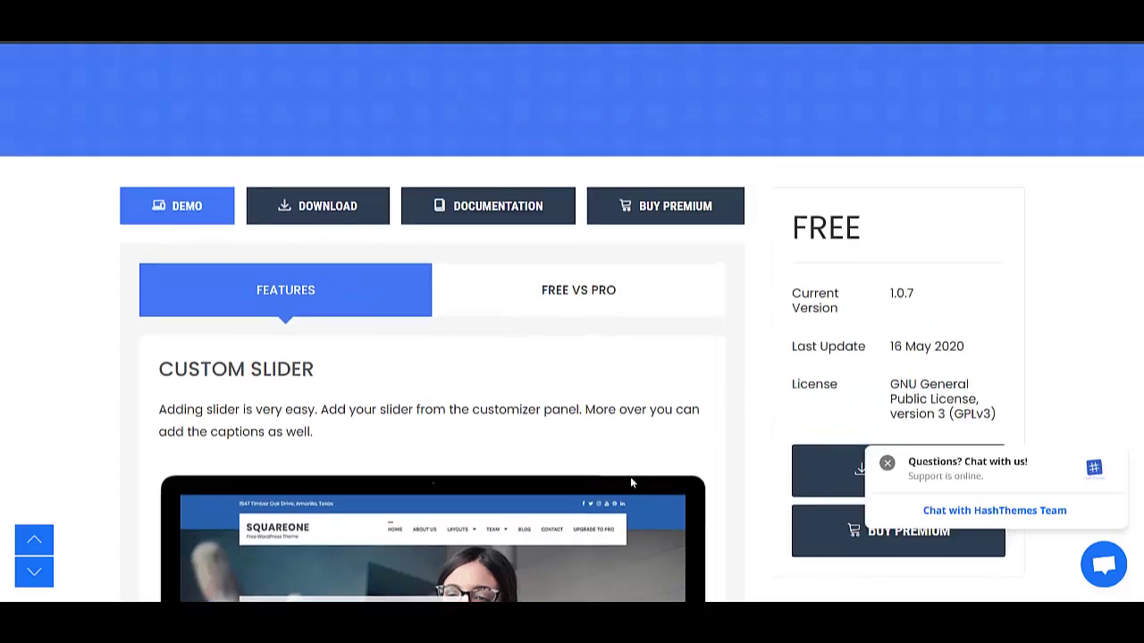
# Step: Show the Free vs Pro comparison for SquarePress and read through it
pyautogui.click(559, 301)
pyautogui.scroll(-1, 547, 323)
pyautogui.scroll(-15, 546, 324)
pyautogui.scroll(-15, 546, 325)
pyautogui.scroll(-8, 547, 322)
pyautogui.scroll(12, 566, 327)
pyautogui.scroll(10, 639, 347)
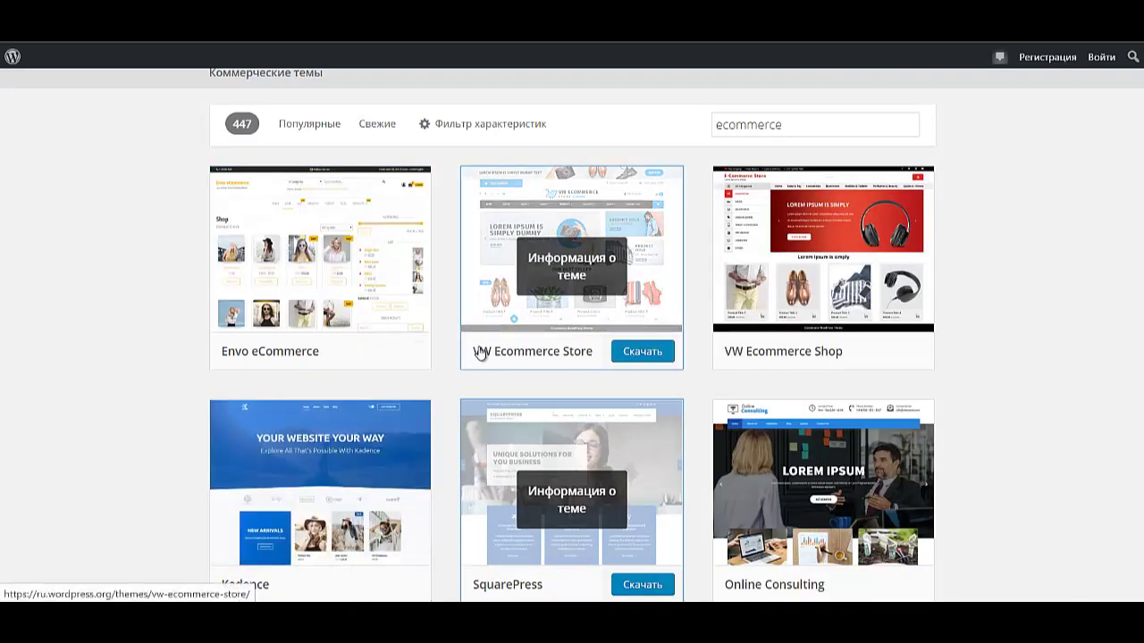
# Step: Reopen the SquarePress theme's page from the ecommerce results and copy the theme name from its heading
pyautogui.scroll(-1, 480, 351)
pyautogui.moveTo(474, 516); pyautogui.dragTo(545, 510)
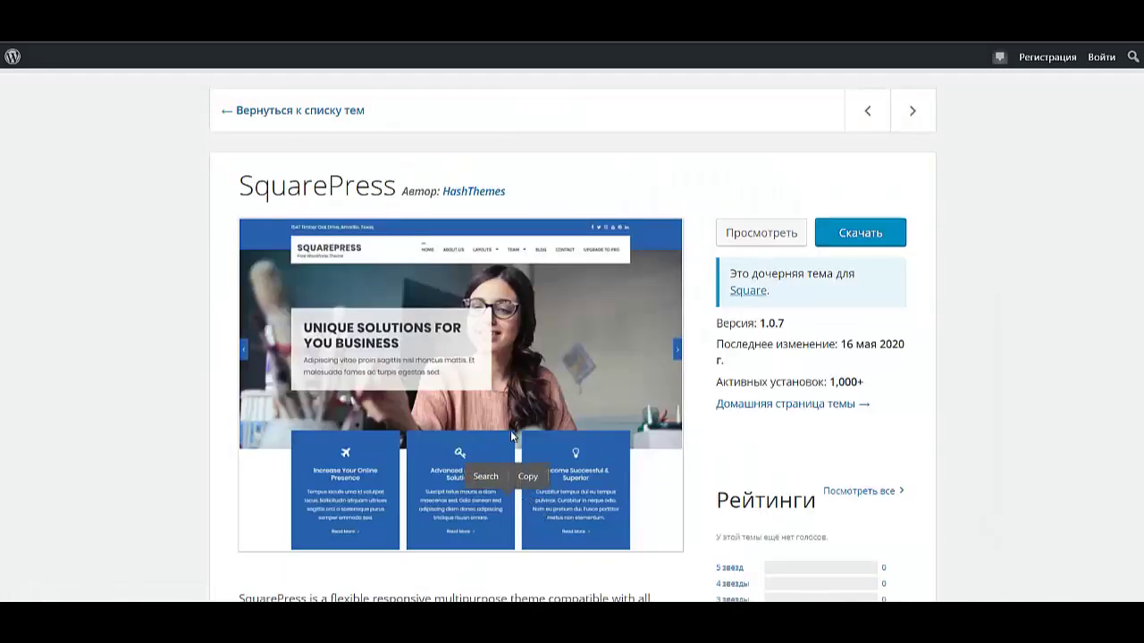
pyautogui.scroll(-5, 508, 427)
pyautogui.scroll(4, 541, 298)
pyautogui.scroll(4, 541, 298)
pyautogui.scroll(-9, 529, 317)
pyautogui.scroll(4, 532, 345)
pyautogui.scroll(2, 532, 346)
pyautogui.moveTo(238, 186); pyautogui.dragTo(397, 189)
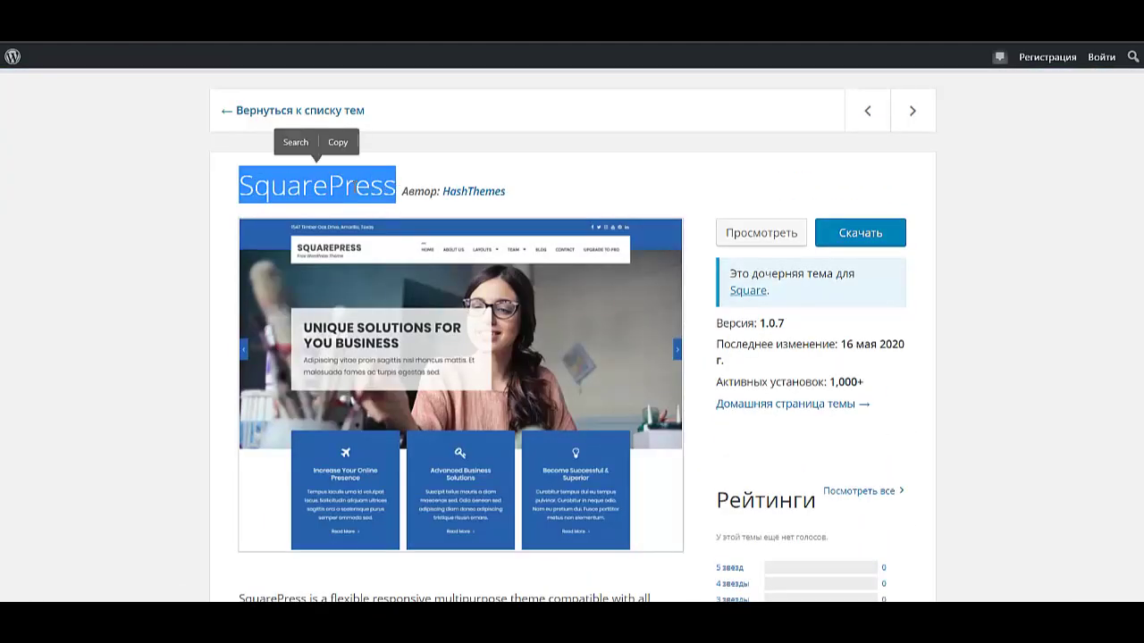
pyautogui.click(336, 145)
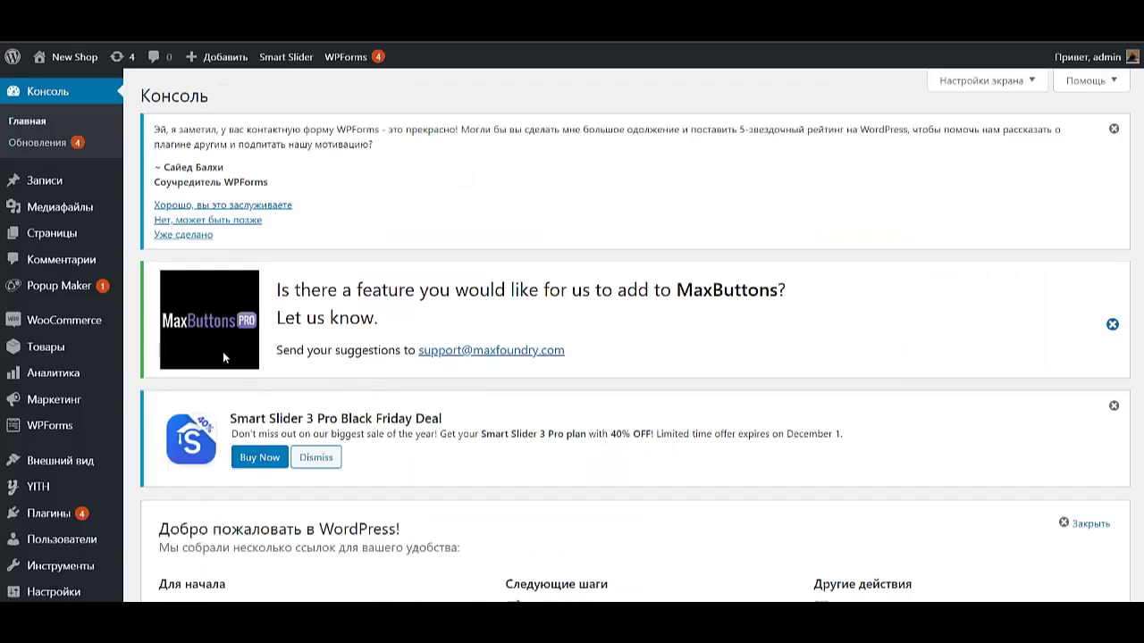
# Step: Open the New Shop site's installed themes page and look through the themes listed there
pyautogui.click(92, 460)
pyautogui.scroll(-4, 553, 468)
pyautogui.scroll(4, 553, 469)
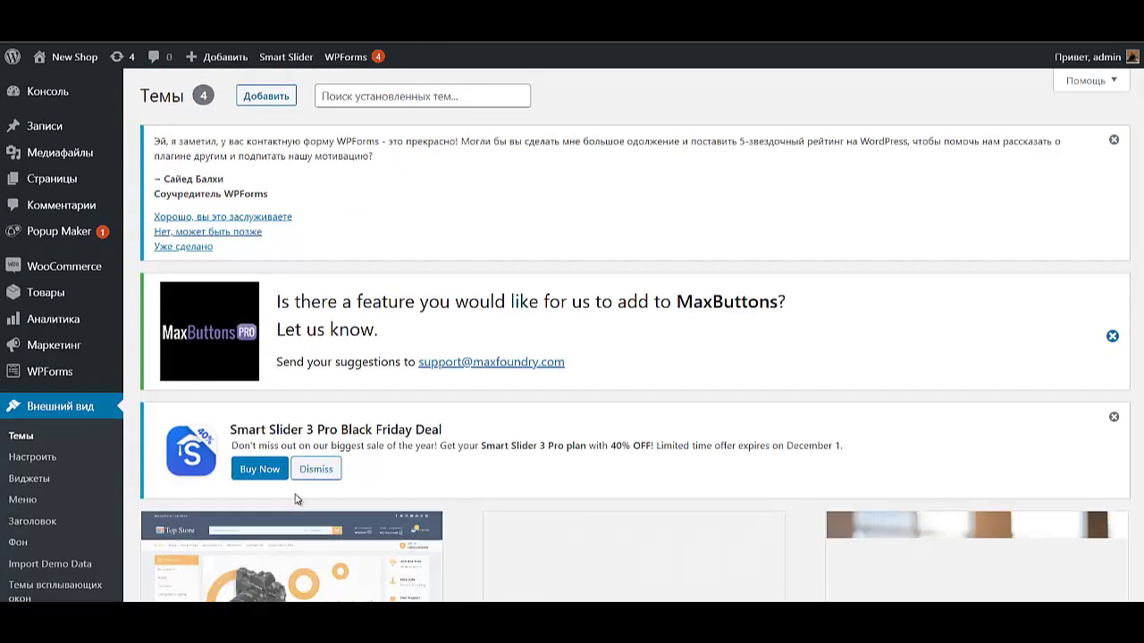
pyautogui.scroll(-1, 300, 498)
pyautogui.scroll(-2, 299, 496)
pyautogui.scroll(-3, 514, 411)
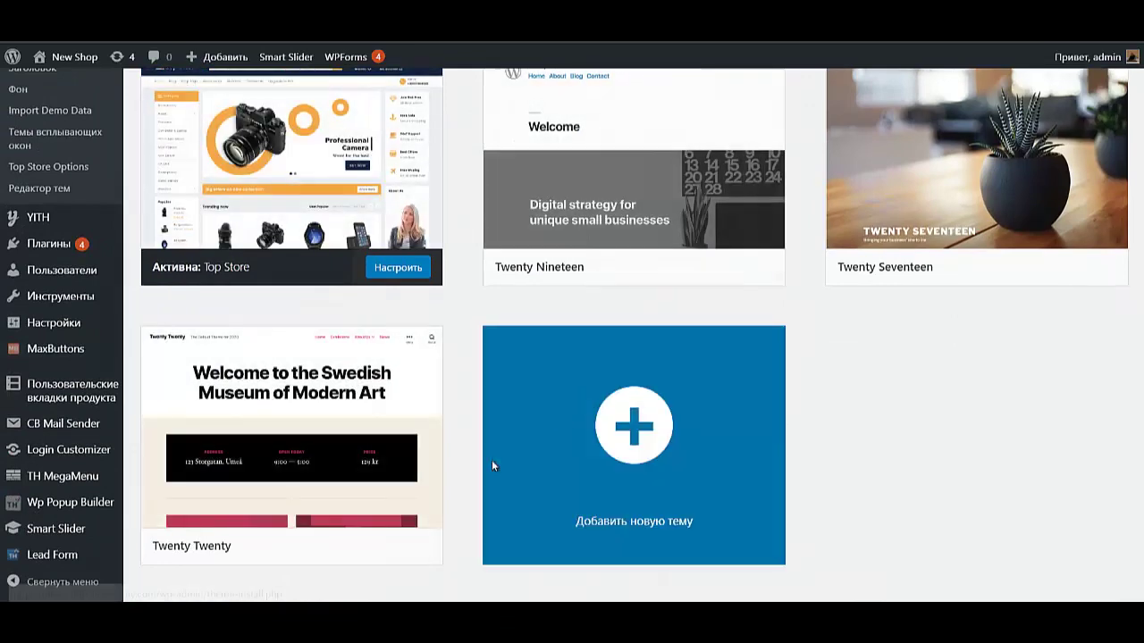
pyautogui.scroll(5, 313, 325)
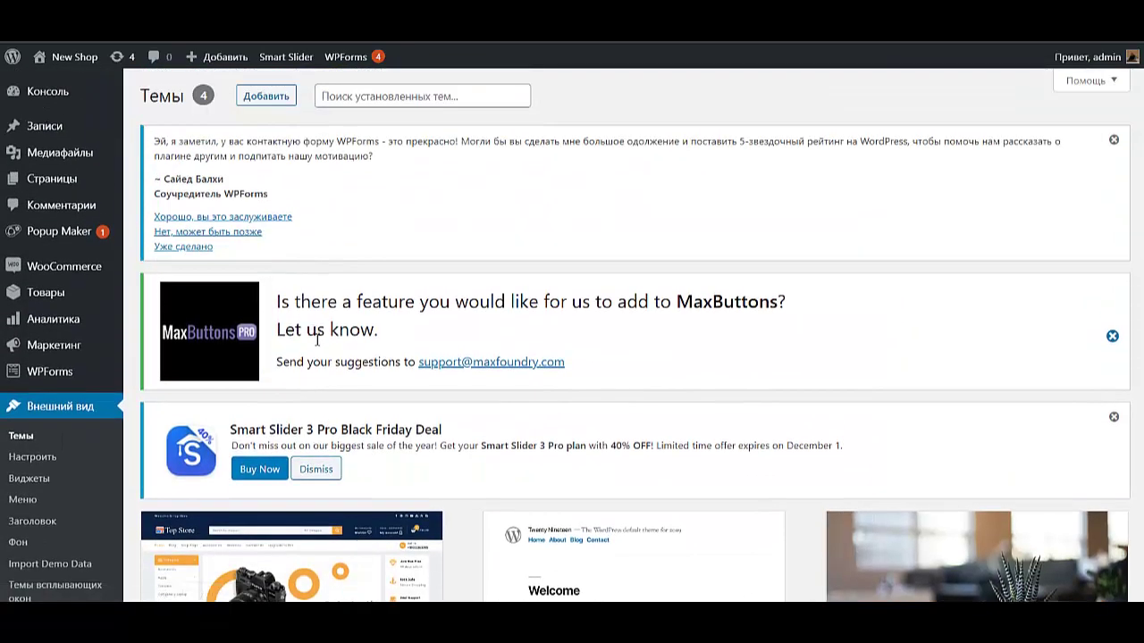
# Step: Search the add-themes catalogue for SquarePress and install that theme
pyautogui.click(281, 101)
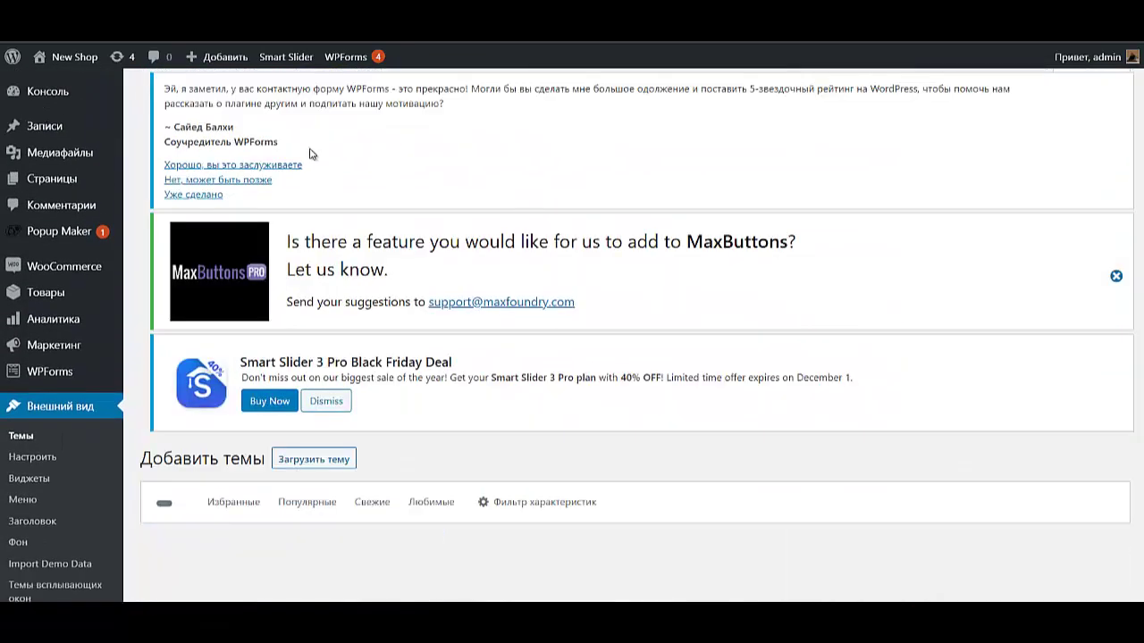
pyautogui.scroll(-3, 1130, 190)
pyautogui.click(990, 146)
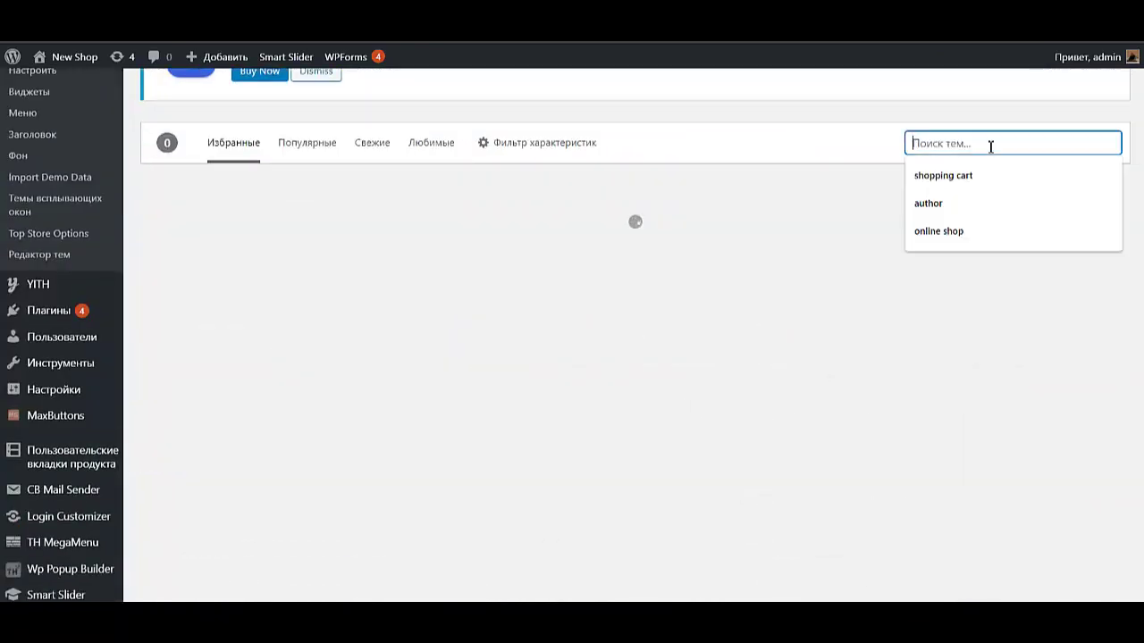
pyautogui.hotkey('ctrl', 'v')
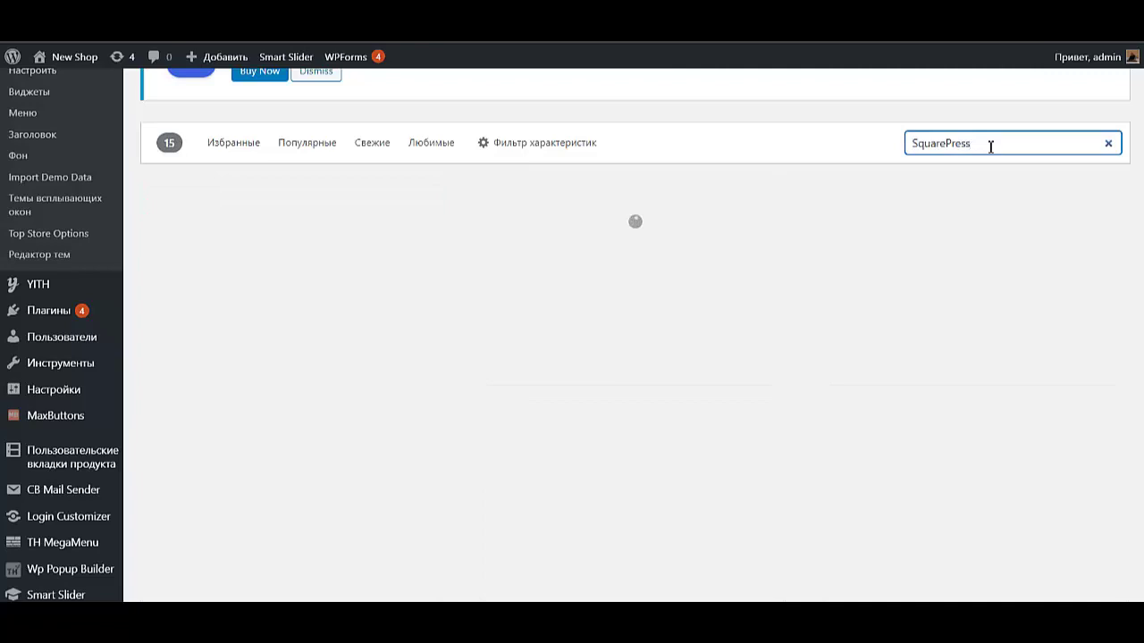
pyautogui.moveTo(339, 280)
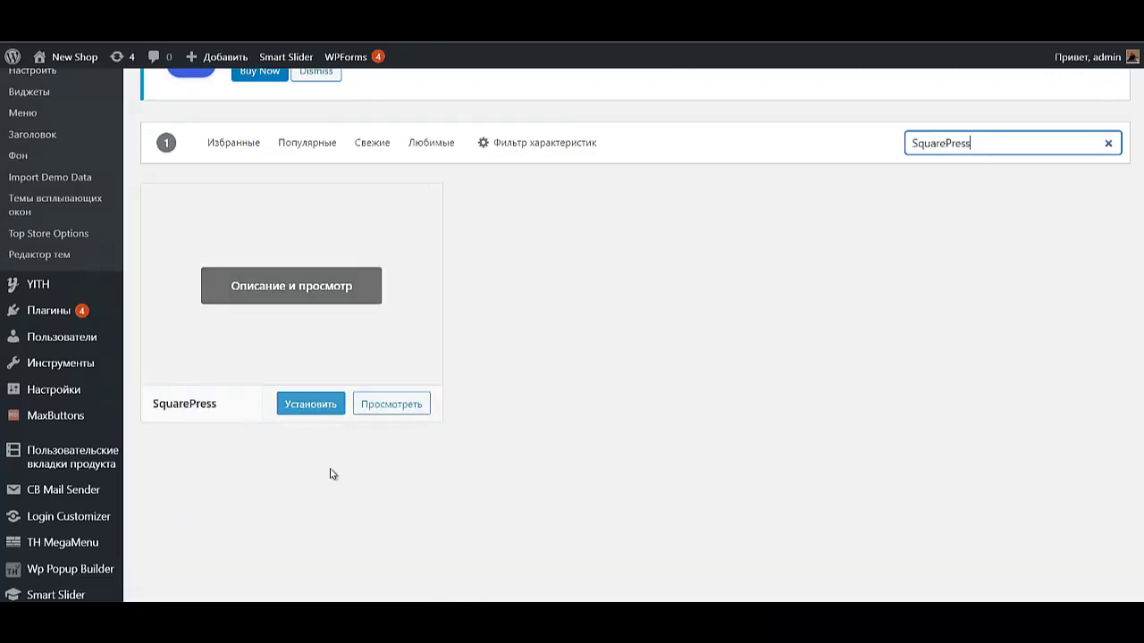
pyautogui.click(306, 404)
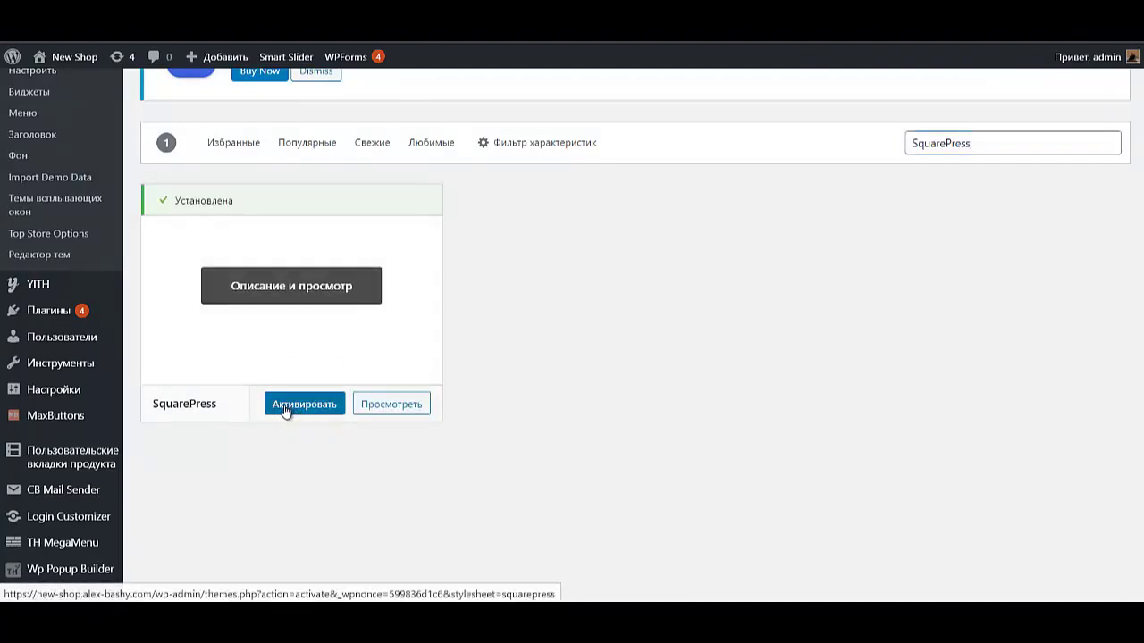
# Step: Return to the installed themes page and examine the full set of themes, including SquarePress
pyautogui.scroll(3, 78, 306)
pyautogui.scroll(-1, 231, 483)
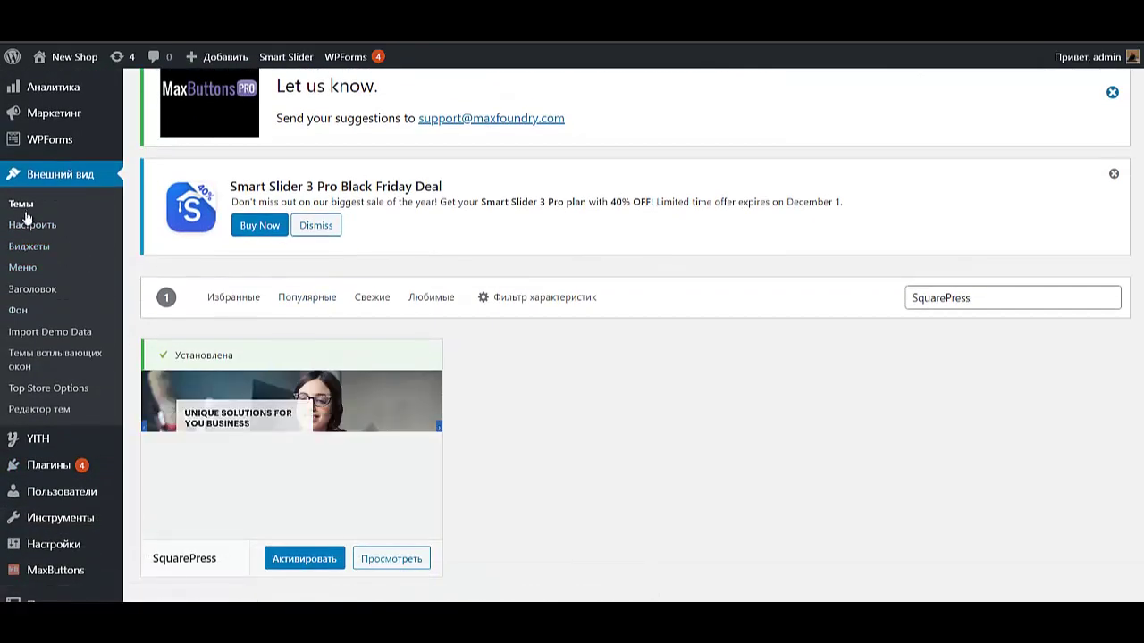
pyautogui.scroll(-3, 508, 439)
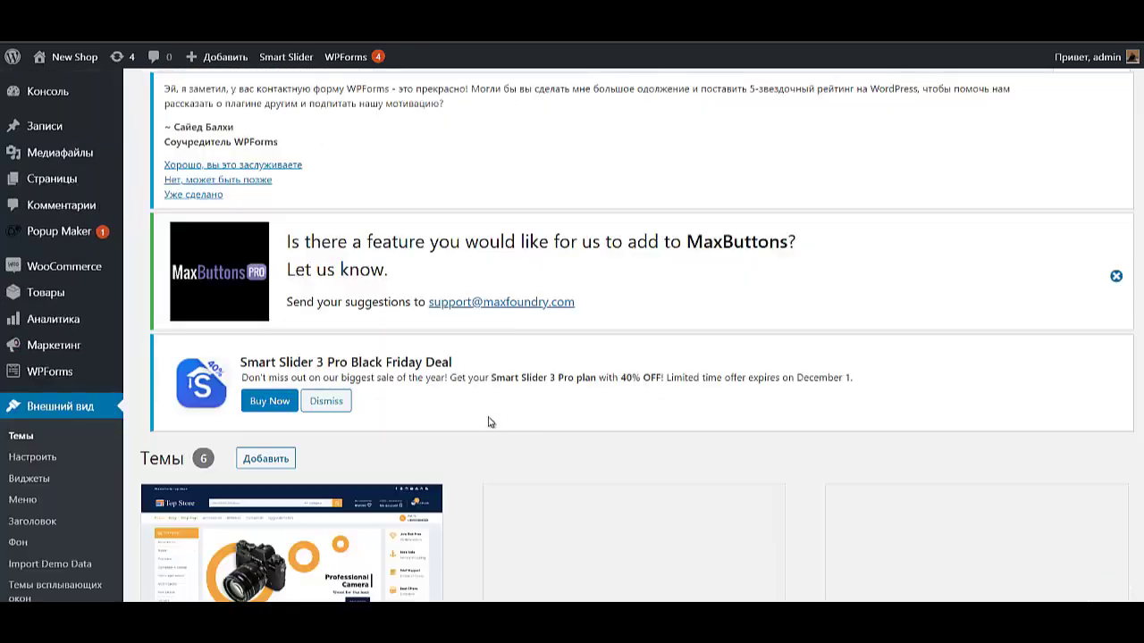
pyautogui.scroll(-3, 485, 418)
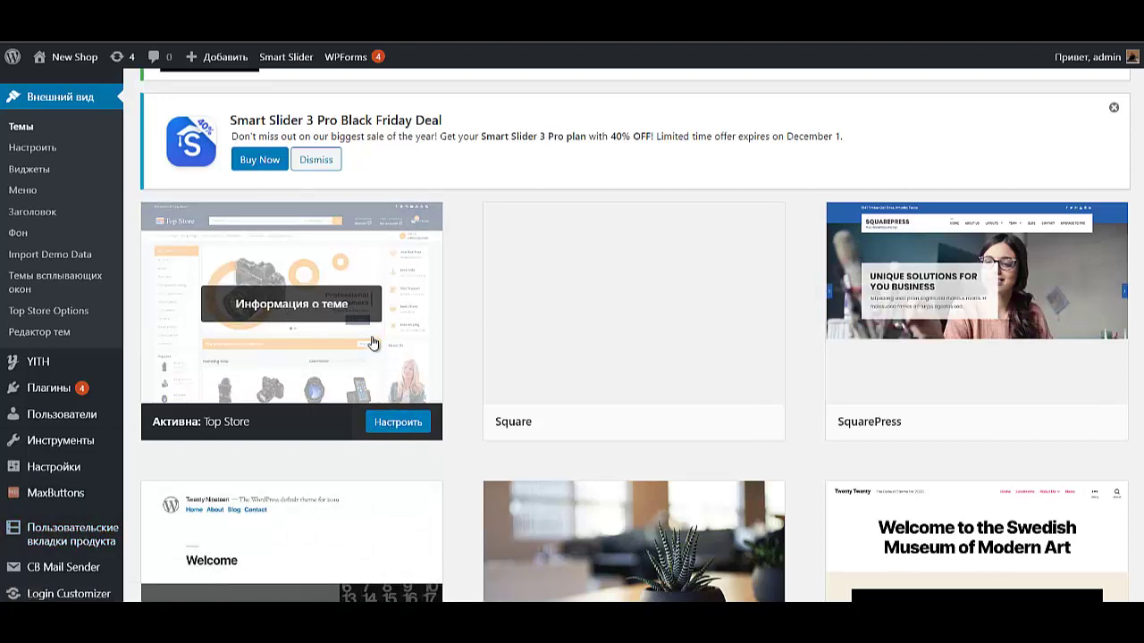
pyautogui.scroll(3, 374, 343)
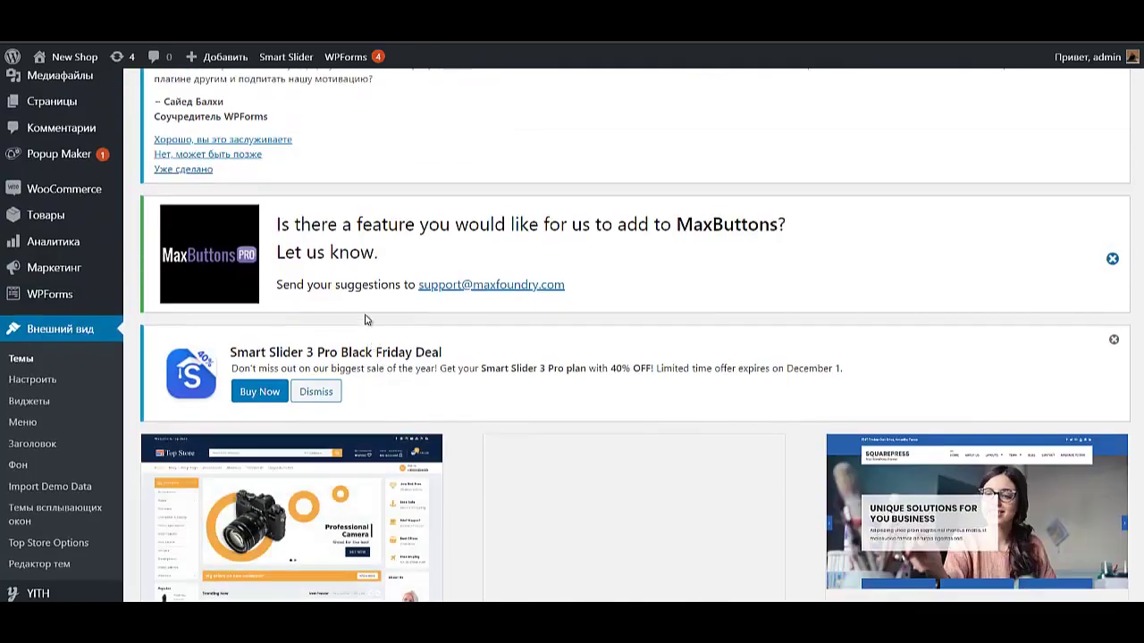
pyautogui.scroll(1, 370, 327)
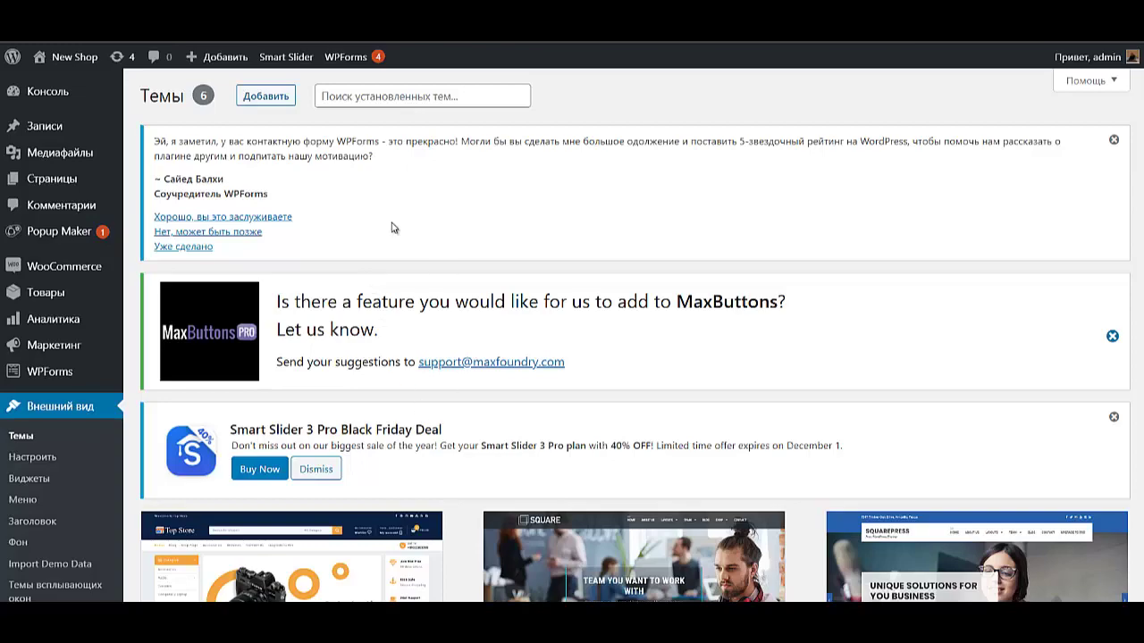
pyautogui.scroll(-1, 456, 389)
pyautogui.scroll(-8, 455, 390)
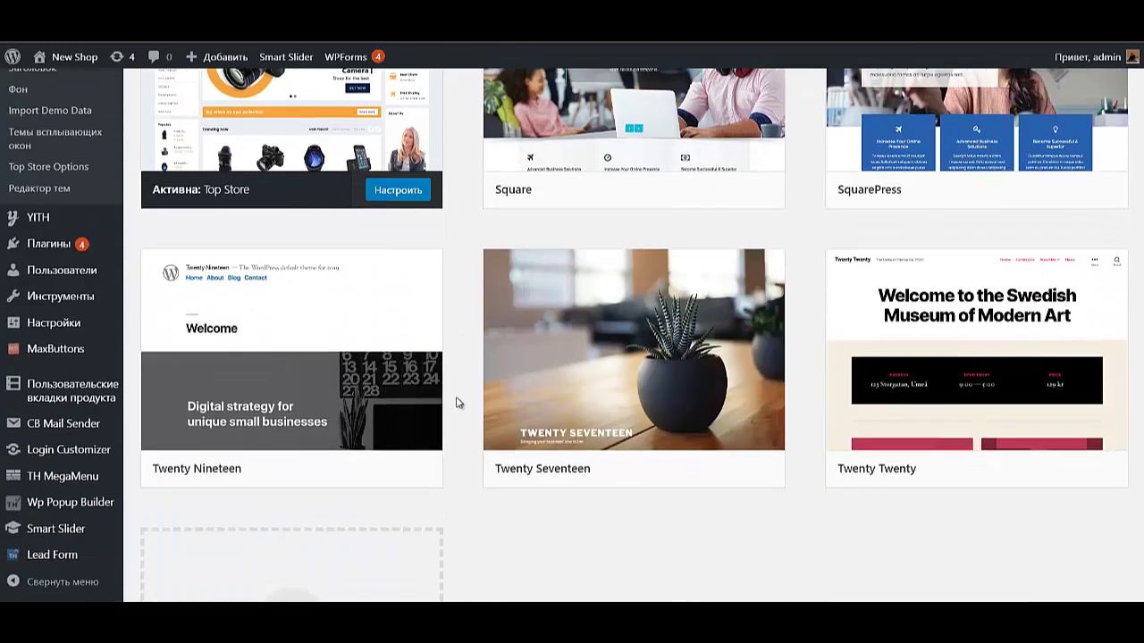
pyautogui.scroll(7, 457, 401)
pyautogui.scroll(3, 440, 382)
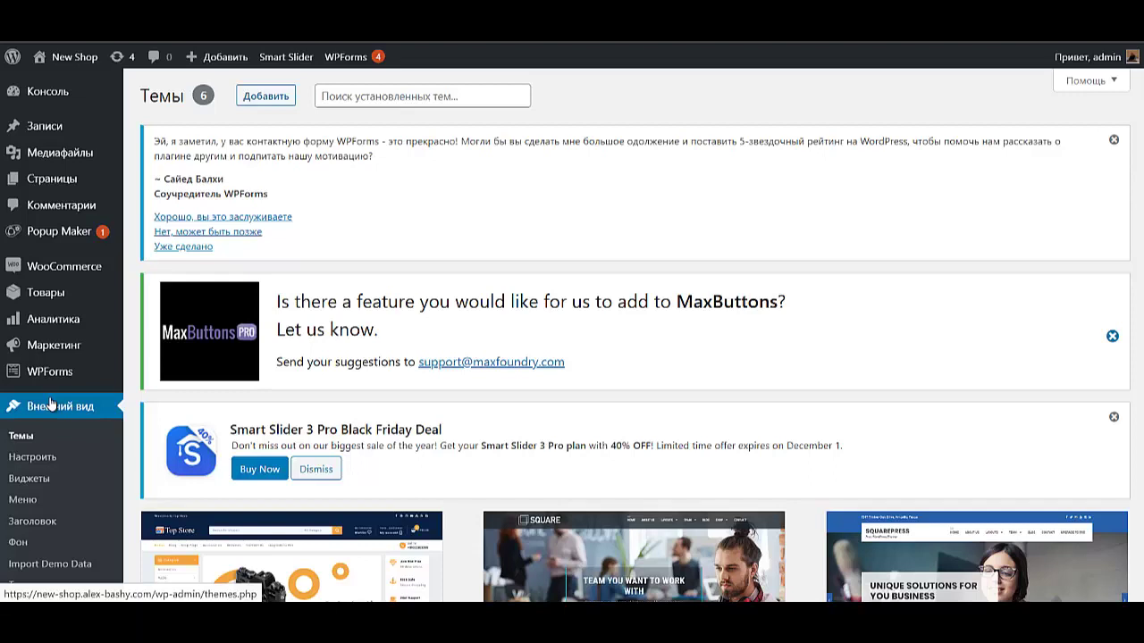
# Step: Open the list of installed plugins and look through it to the end
pyautogui.moveTo(76, 384)
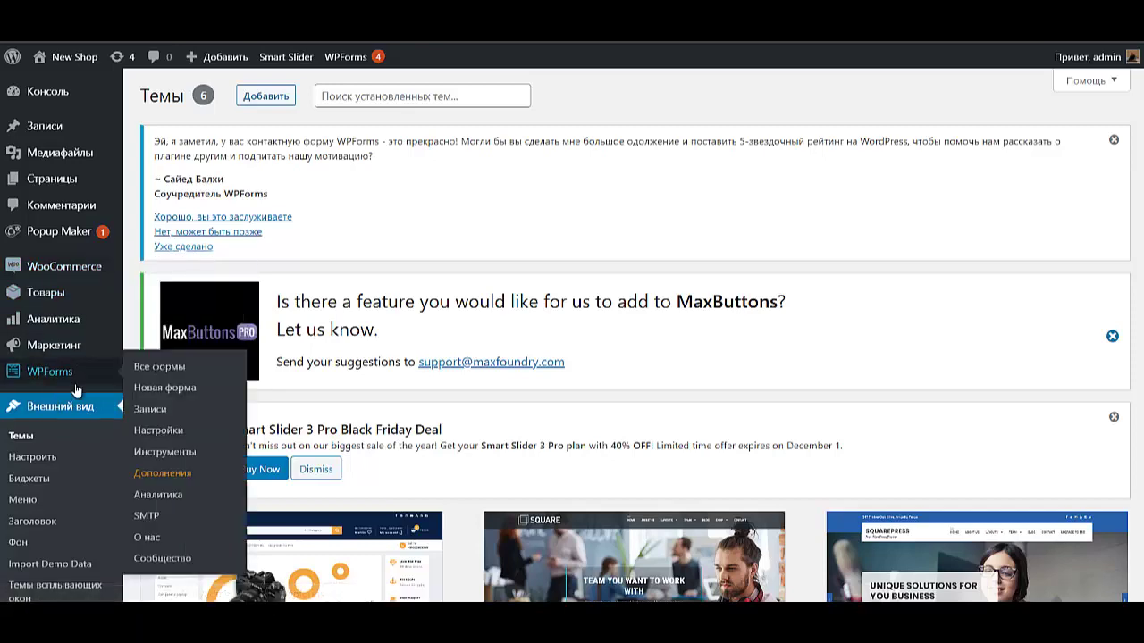
pyautogui.scroll(-5, 76, 391)
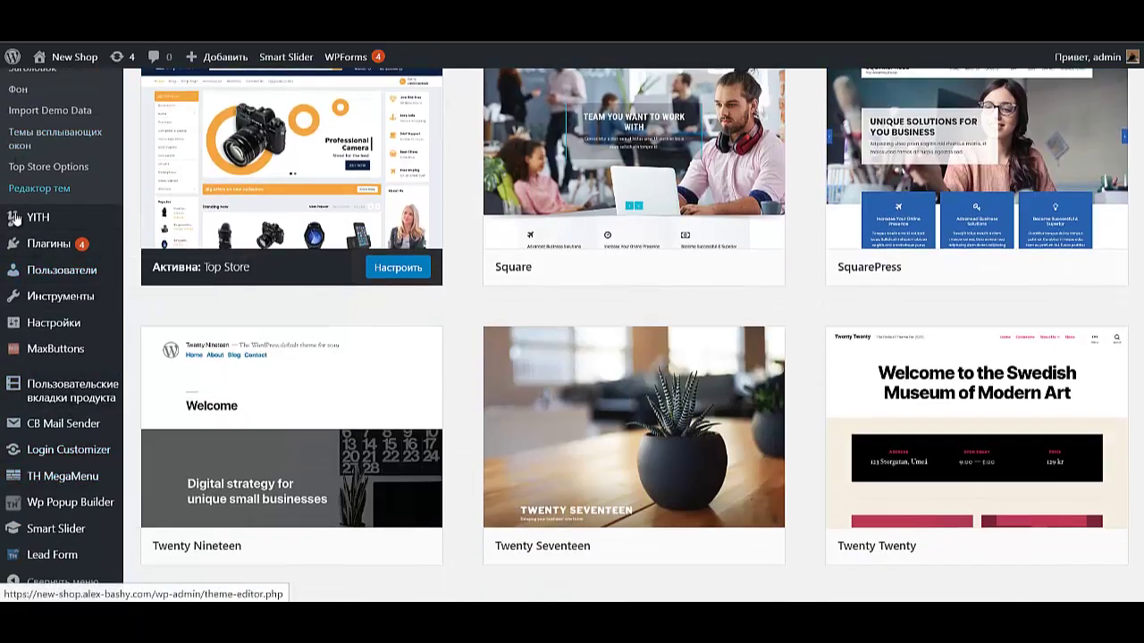
pyautogui.click(51, 244)
pyautogui.scroll(-8, 365, 219)
pyautogui.scroll(-8, 365, 268)
pyautogui.scroll(10, 307, 349)
pyautogui.scroll(4, 300, 336)
pyautogui.scroll(-2, 300, 336)
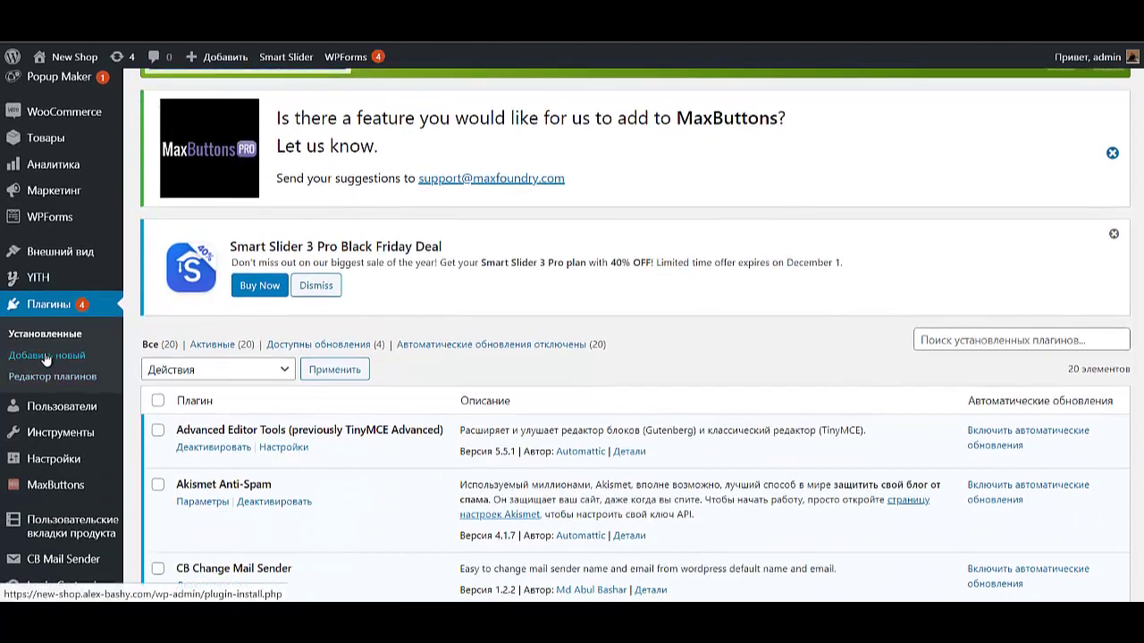
# Step: Search the add-plugins catalogue for "smart slider" and browse the matching slider plugins
pyautogui.scroll(3, 203, 366)
pyautogui.click(248, 98)
pyautogui.scroll(-3, 250, 343)
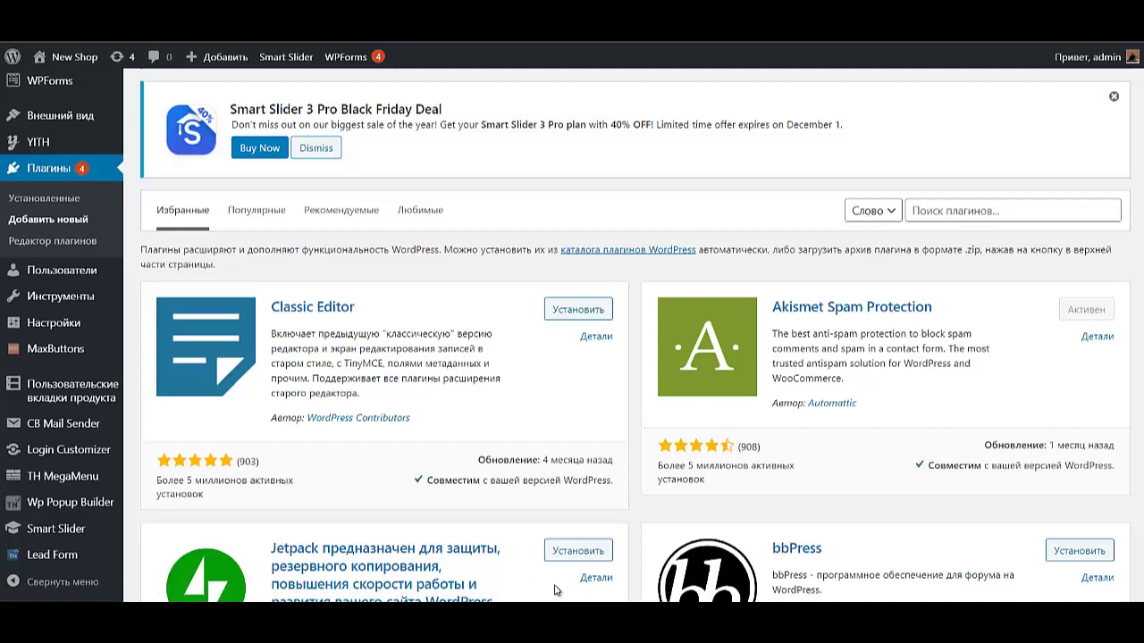
pyautogui.click(953, 211)
pyautogui.click(934, 243)
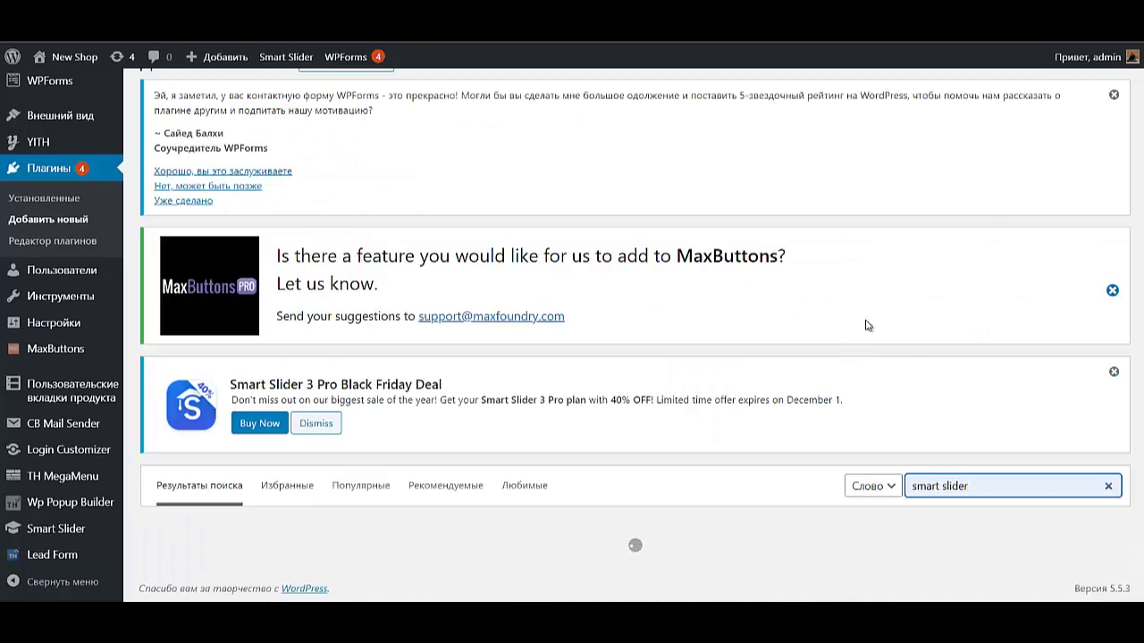
pyautogui.scroll(-3, 865, 325)
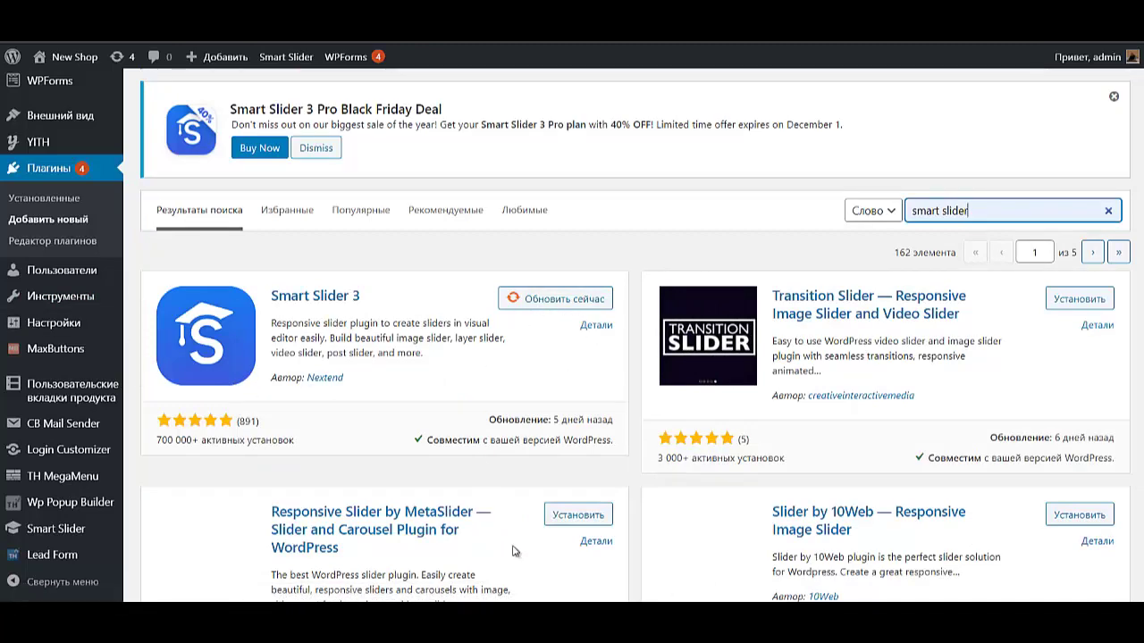
pyautogui.scroll(-6, 854, 367)
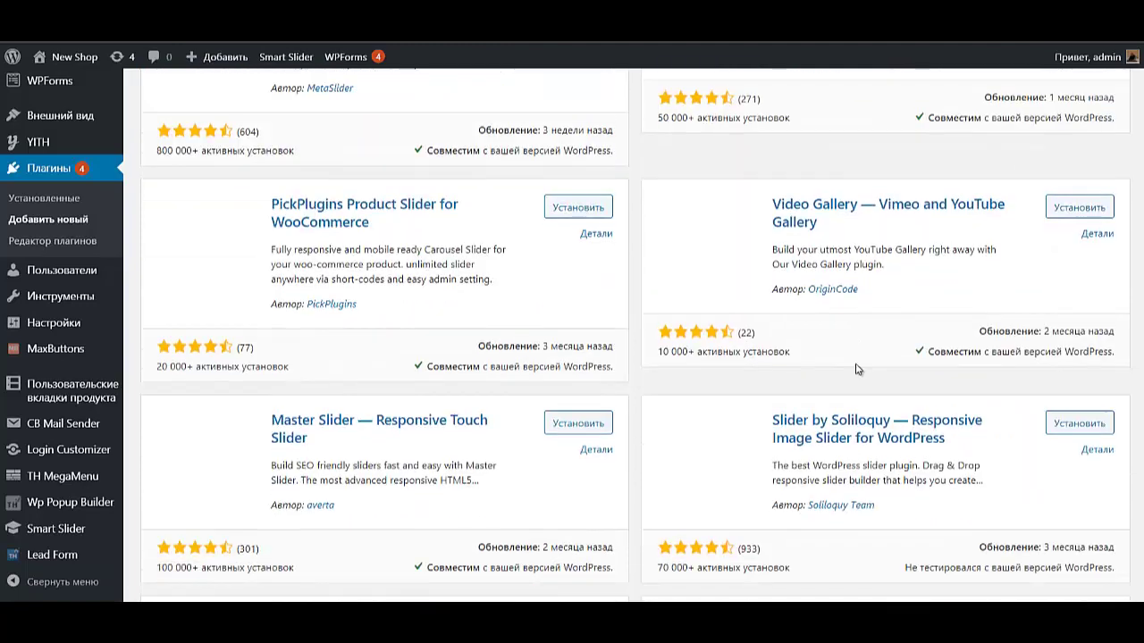
pyautogui.scroll(4, 854, 368)
pyautogui.scroll(2, 855, 367)
pyautogui.scroll(-2, 715, 396)
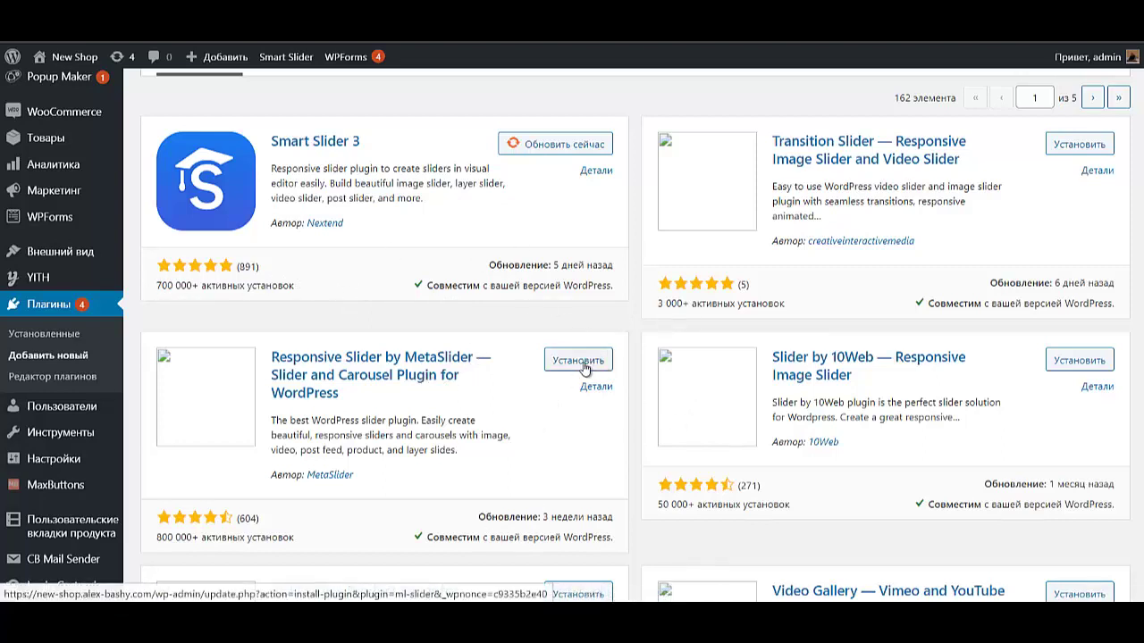
# Step: Go back to the installed plugins list and look over its first entries
pyautogui.moveTo(24, 533)
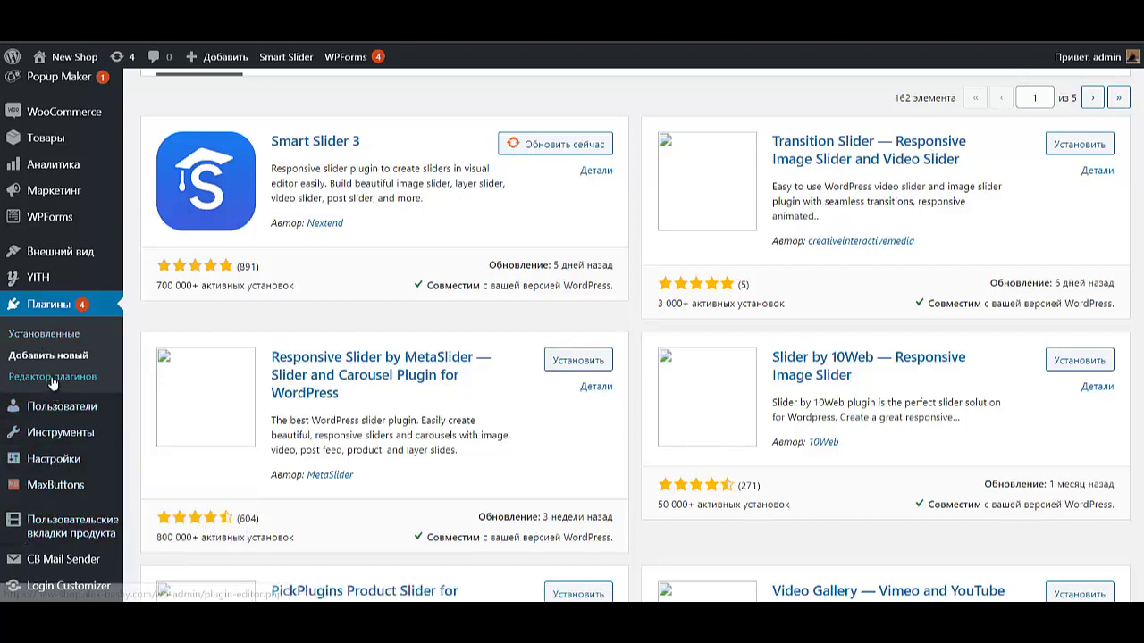
pyautogui.click(40, 336)
pyautogui.scroll(-2, 505, 303)
pyautogui.scroll(3, 465, 394)
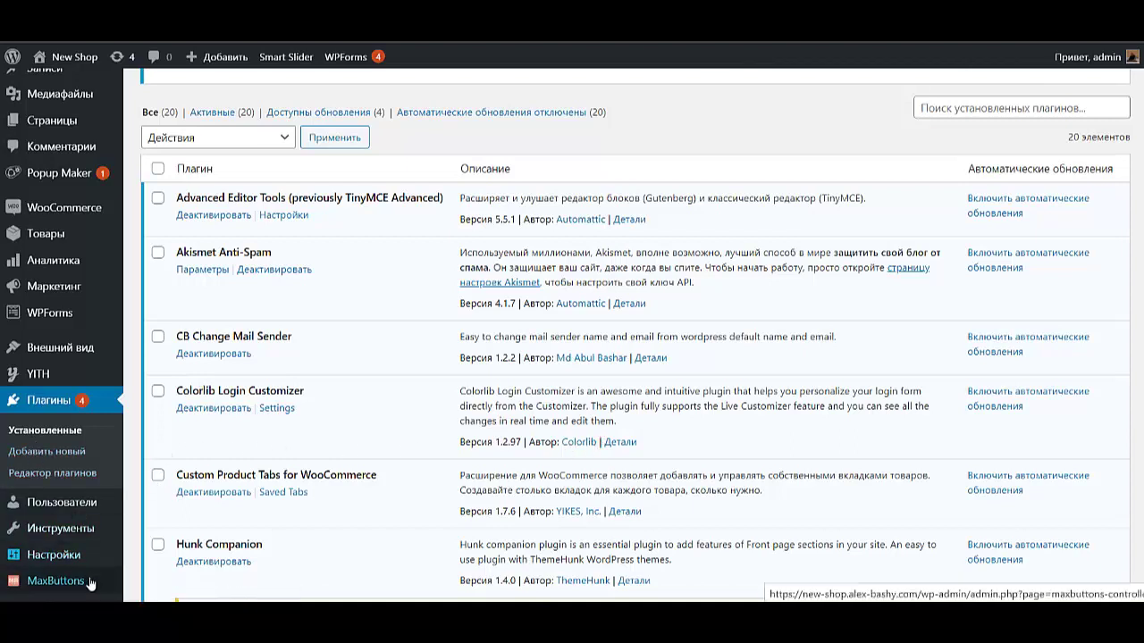
# Step: Open the Widgets page, review the available widgets and sidebar areas, and expand Footer Widget Area 4
pyautogui.moveTo(71, 522)
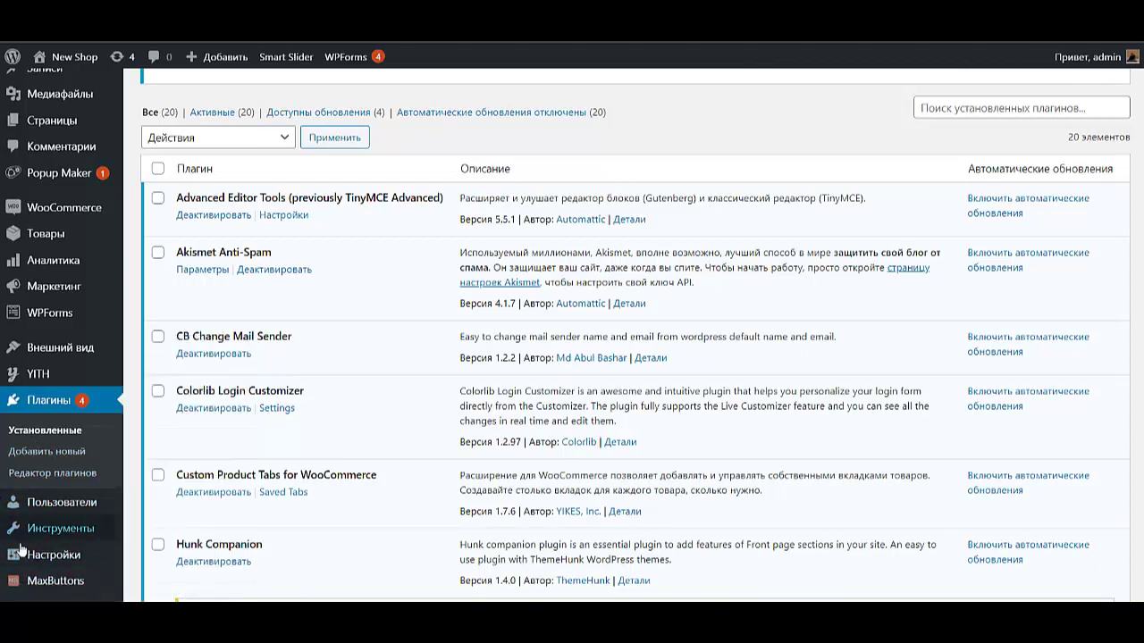
pyautogui.moveTo(63, 344)
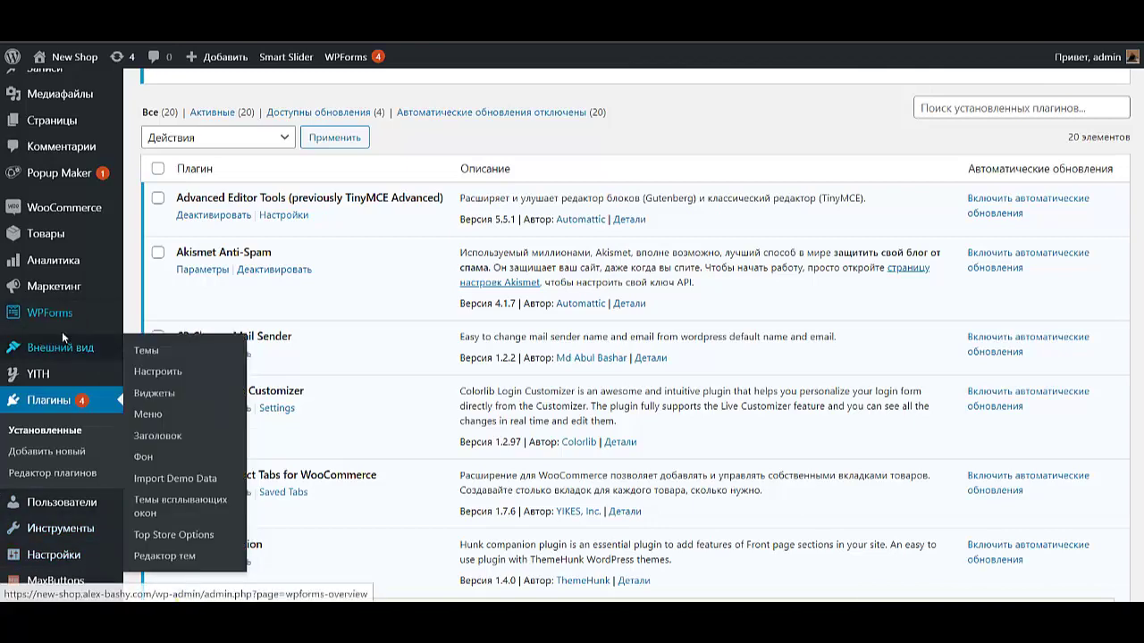
pyautogui.click(155, 391)
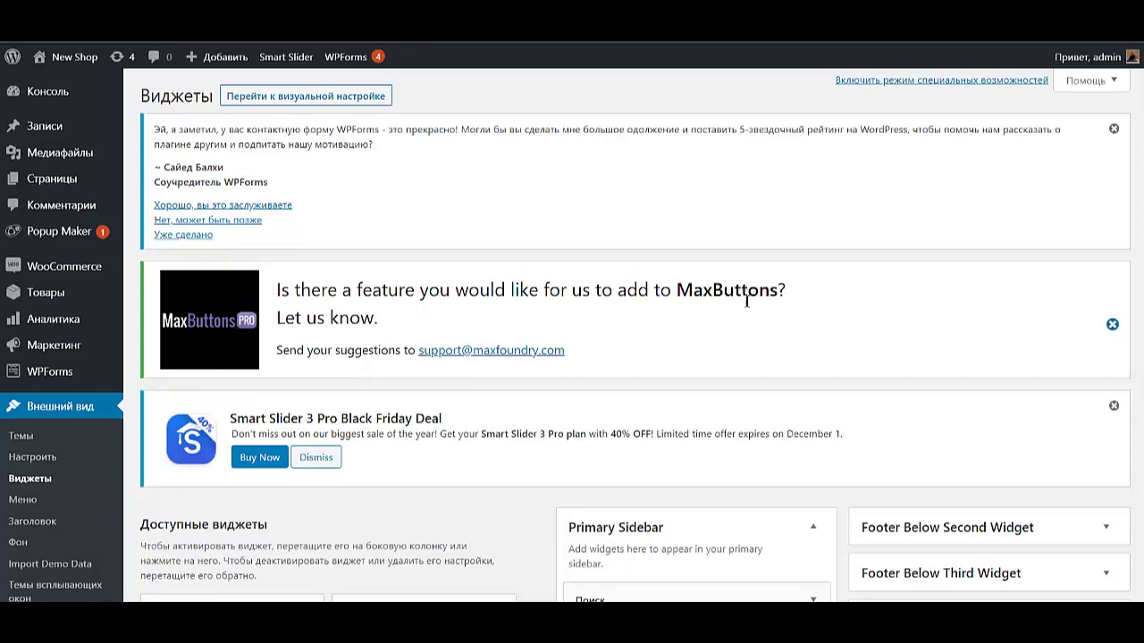
pyautogui.scroll(-5, 651, 277)
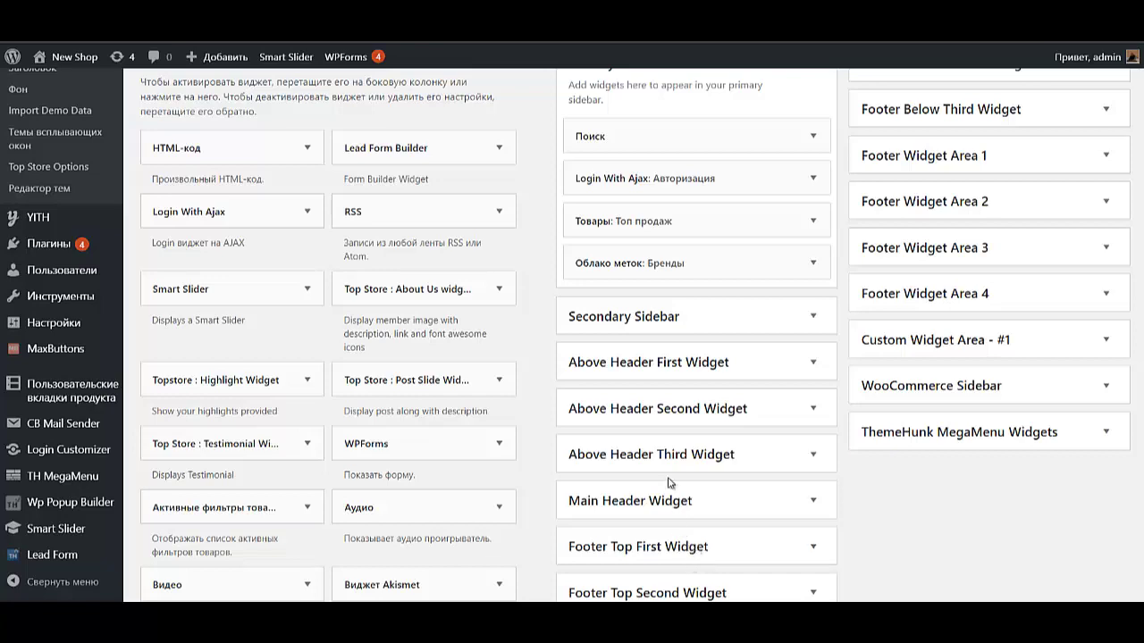
pyautogui.scroll(3, 669, 483)
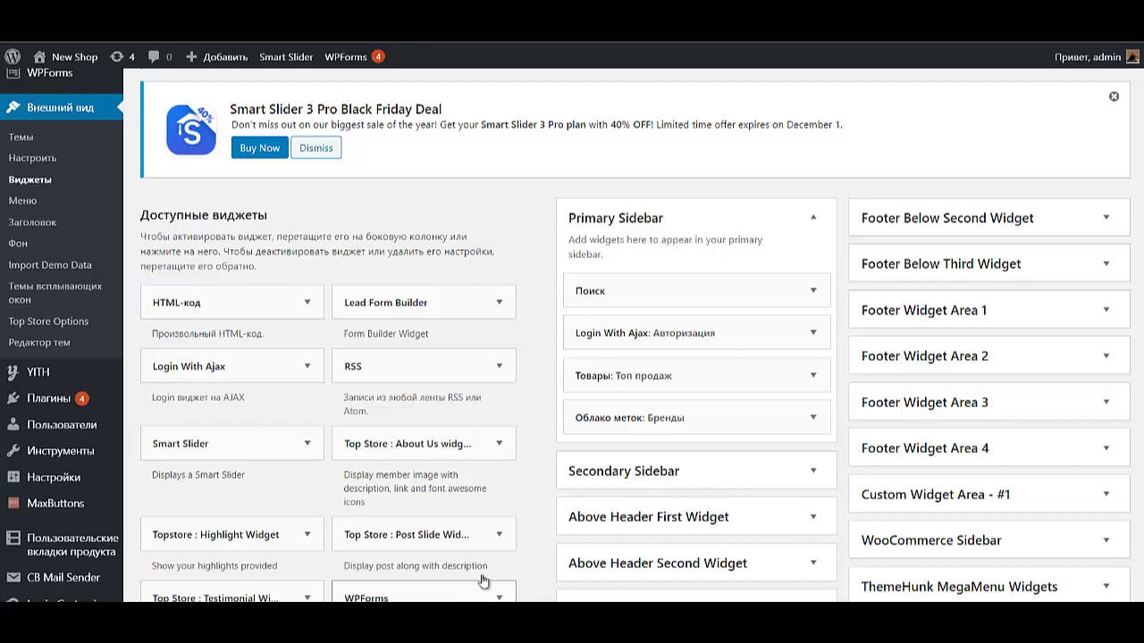
pyautogui.scroll(-3, 487, 590)
pyautogui.scroll(1, 464, 559)
pyautogui.scroll(1, 464, 559)
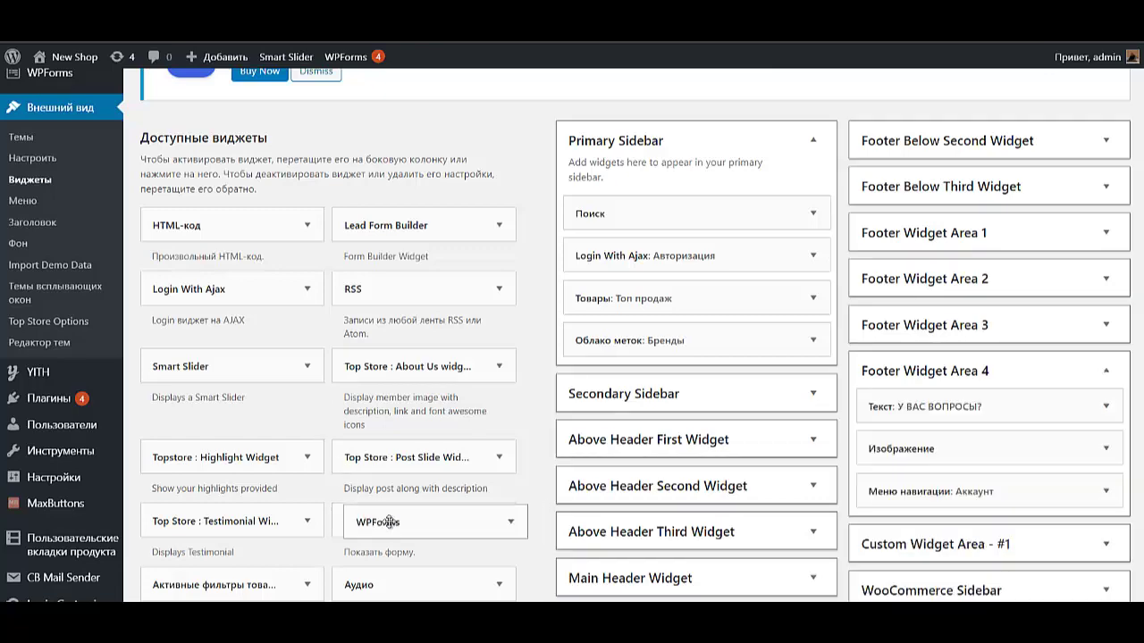
# Step: Show the areas where the WPForms widget can be placed and close the list without adding it
pyautogui.click(495, 522)
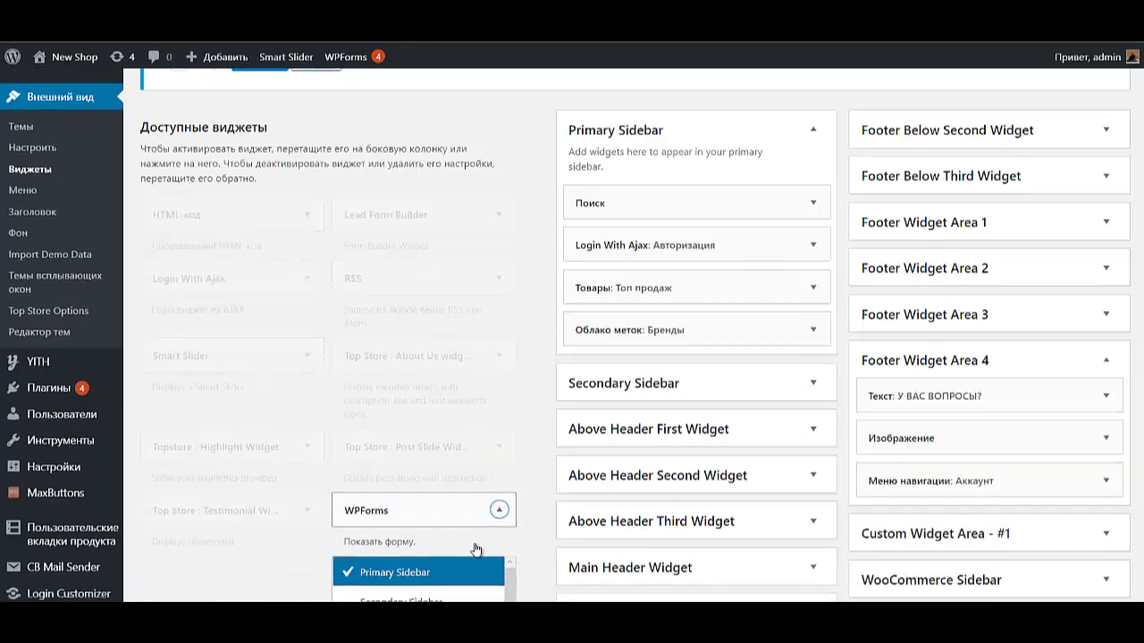
pyautogui.scroll(-1, 411, 545)
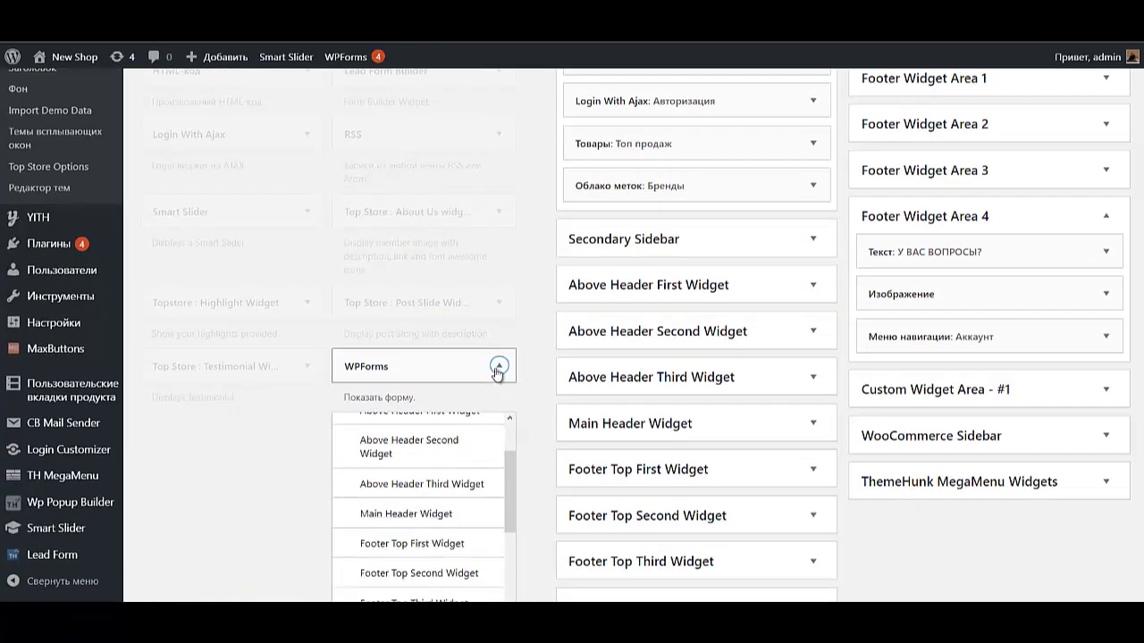
pyautogui.click(499, 366)
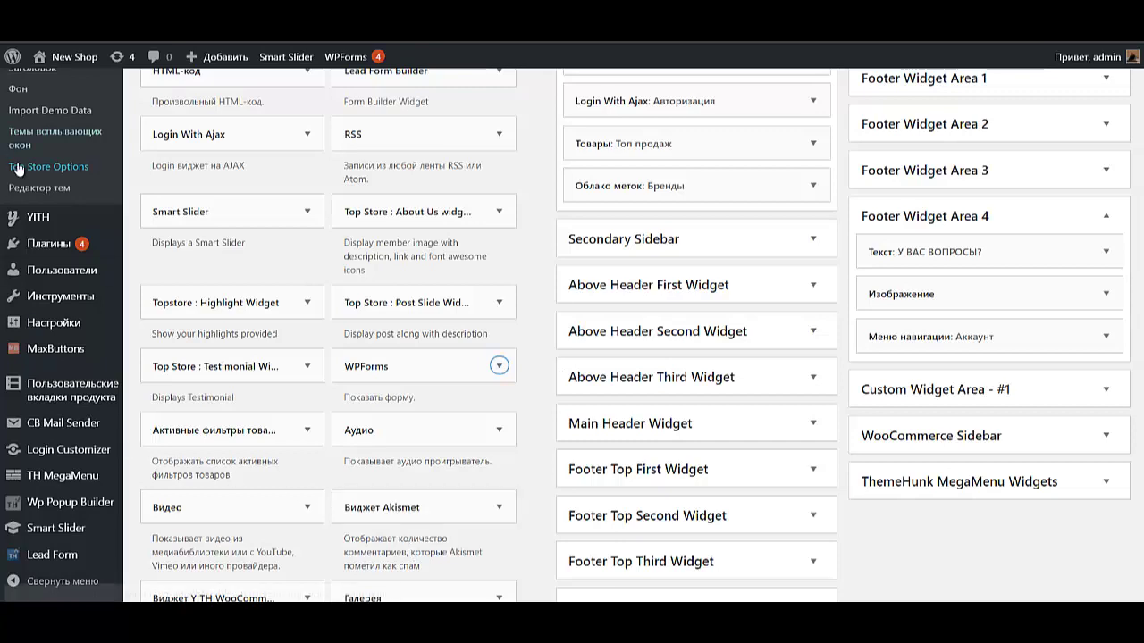
pyautogui.scroll(3, 27, 169)
pyautogui.moveTo(52, 200)
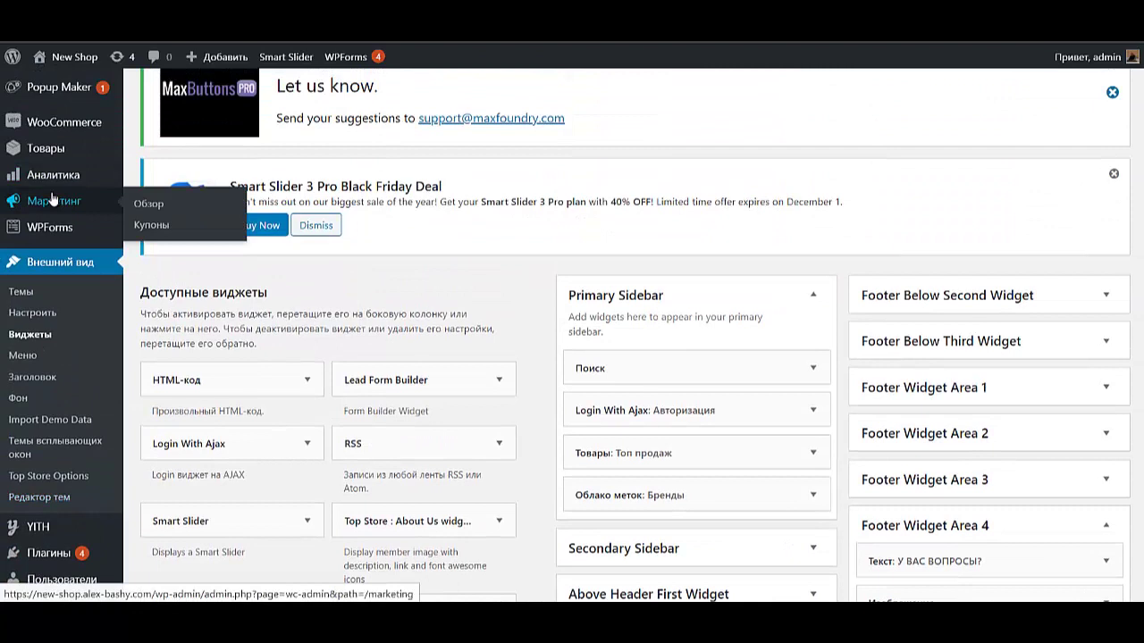
# Step: Open the site's pages list and start a new page in the block editor
pyautogui.moveTo(86, 226)
pyautogui.scroll(3, 71, 204)
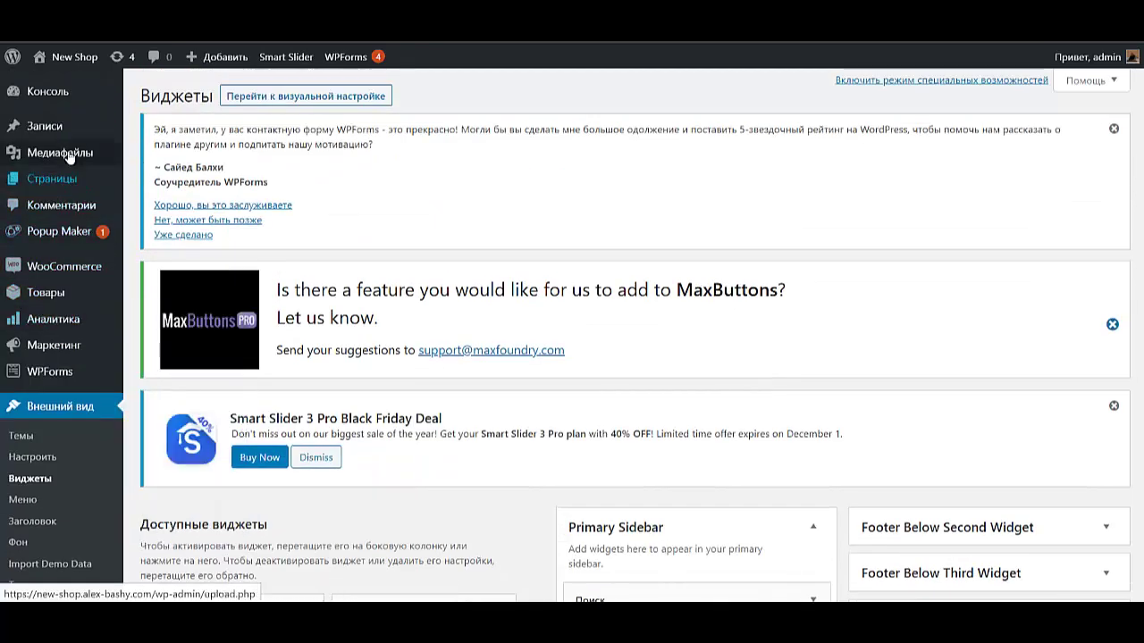
pyautogui.moveTo(49, 133)
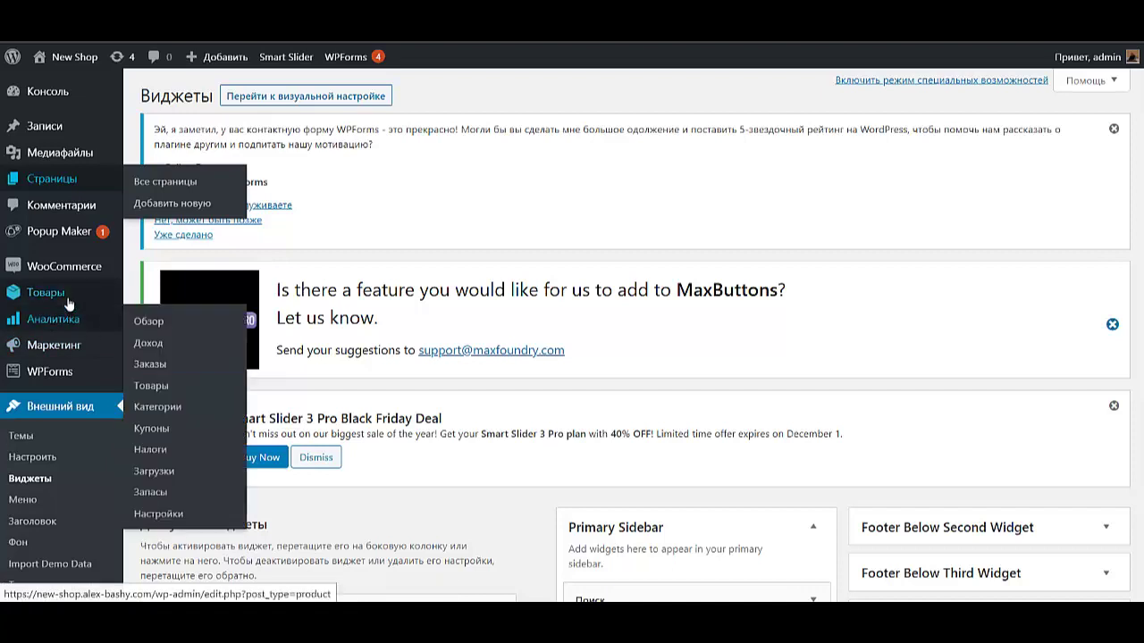
pyautogui.moveTo(98, 292)
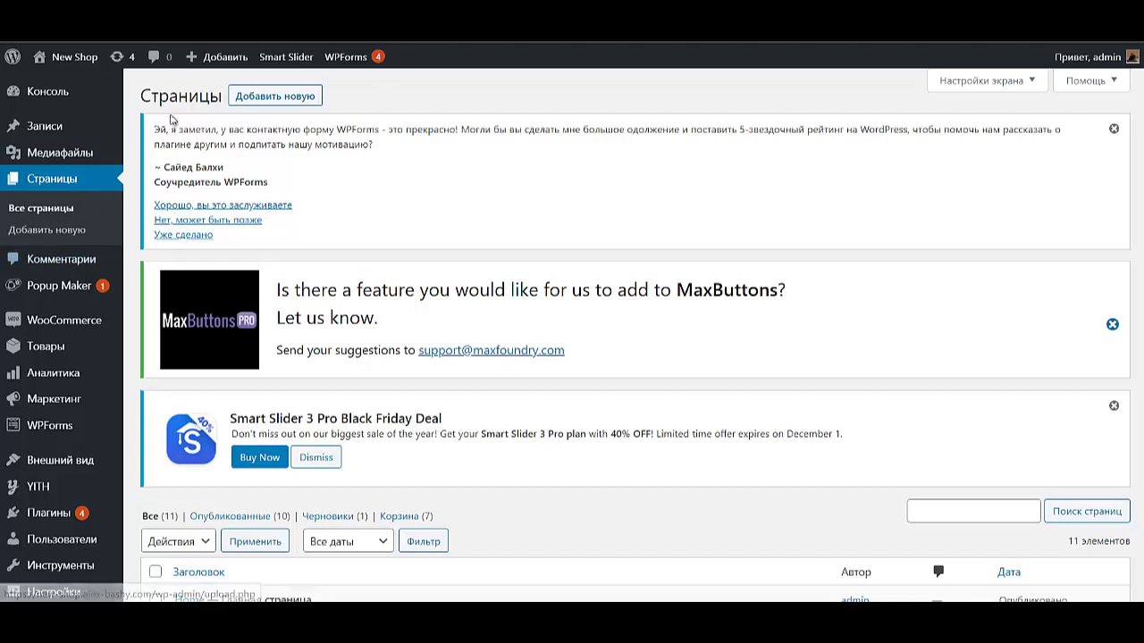
pyautogui.moveTo(184, 62)
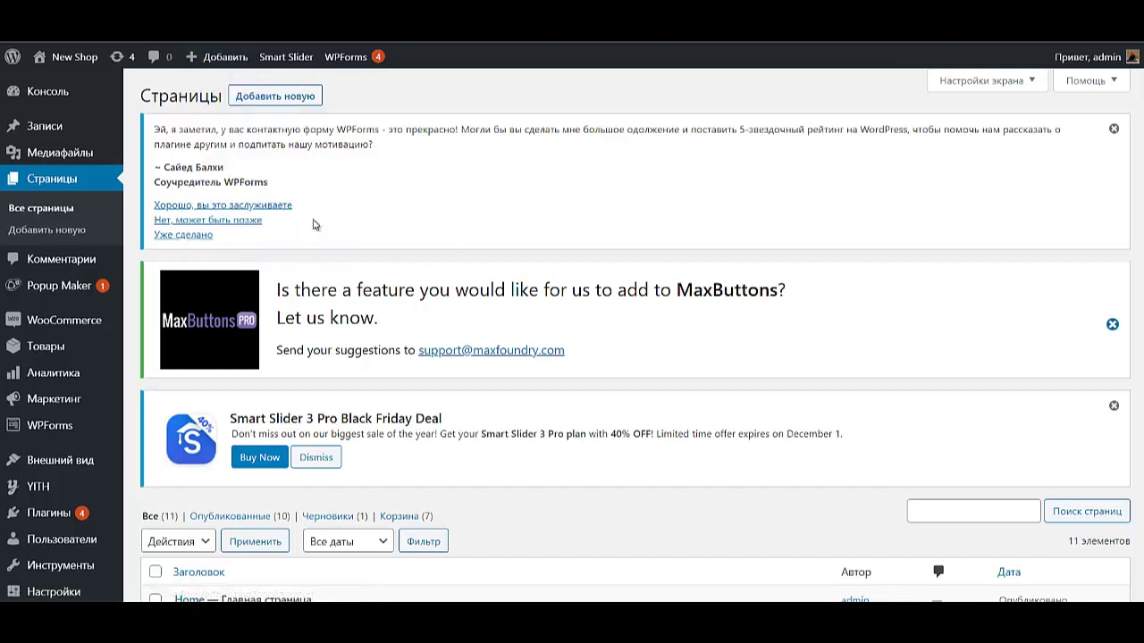
pyautogui.click(251, 97)
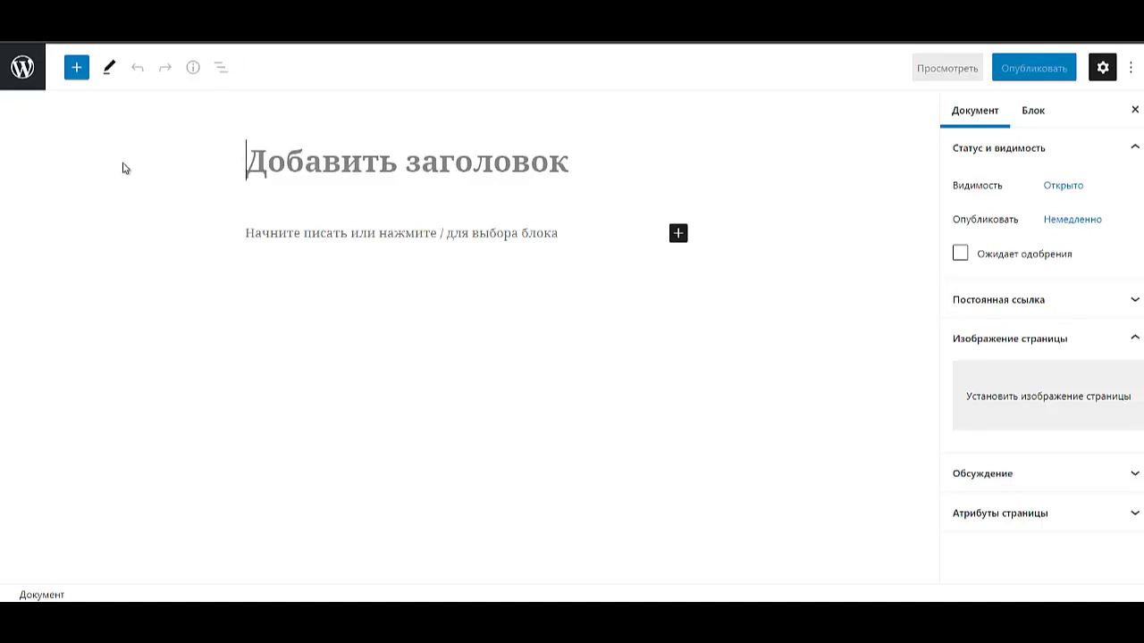
# Step: Insert a Классический параграф block in the new page and enter the sample text "vvvvvvvvvvvvv"
pyautogui.click(76, 69)
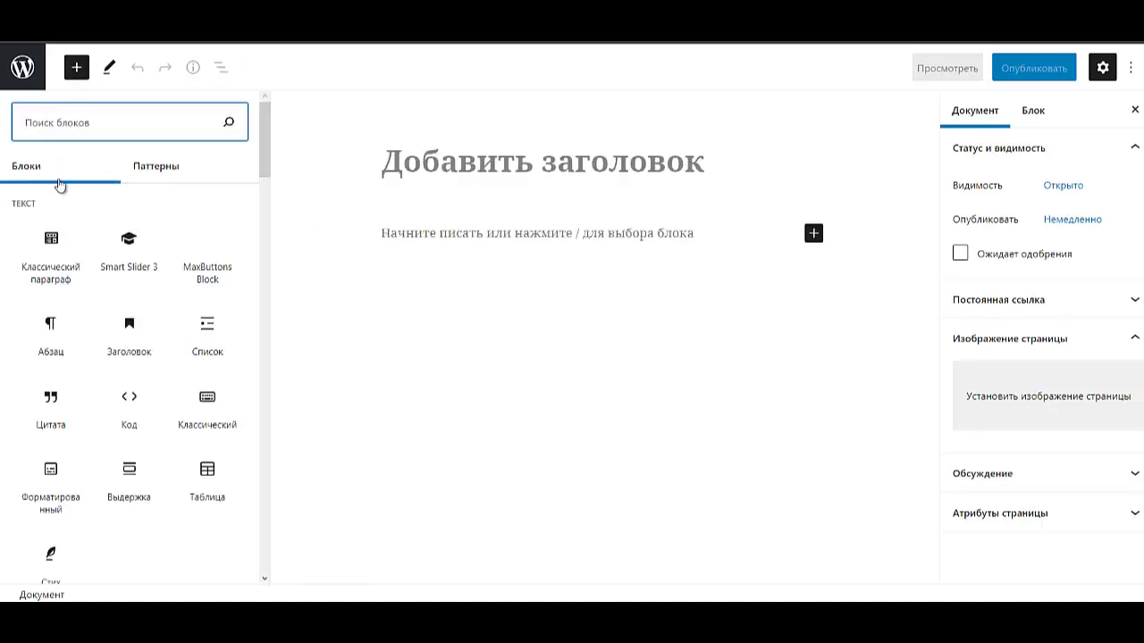
pyautogui.click(54, 256)
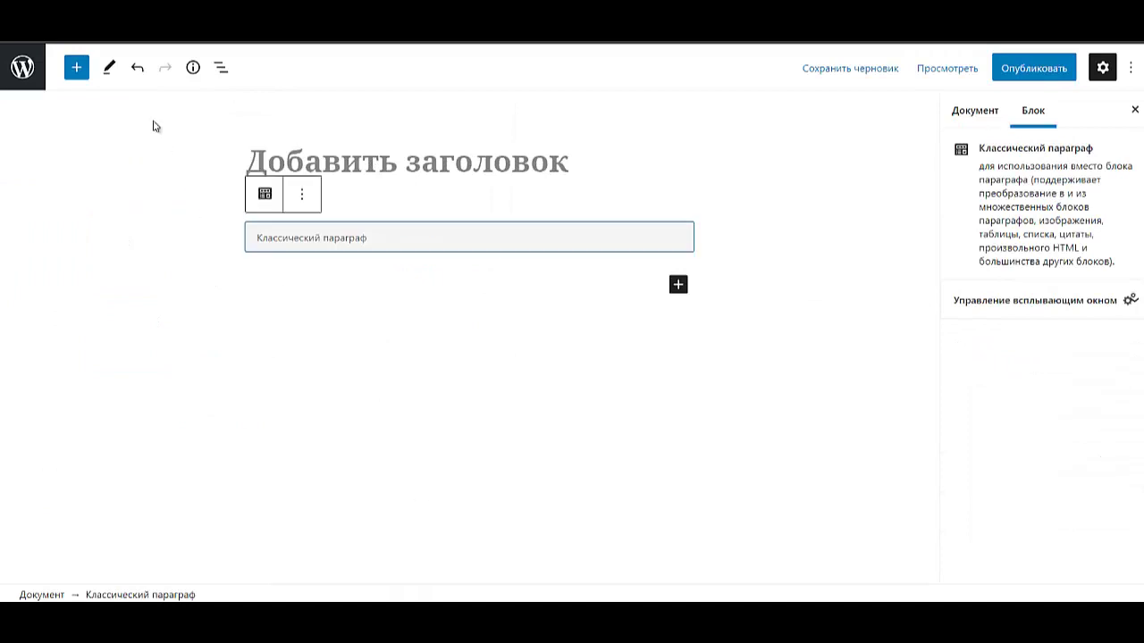
pyautogui.click(317, 268)
pyautogui.click(309, 225)
pyautogui.write('vvvvvvvvvvvvv')
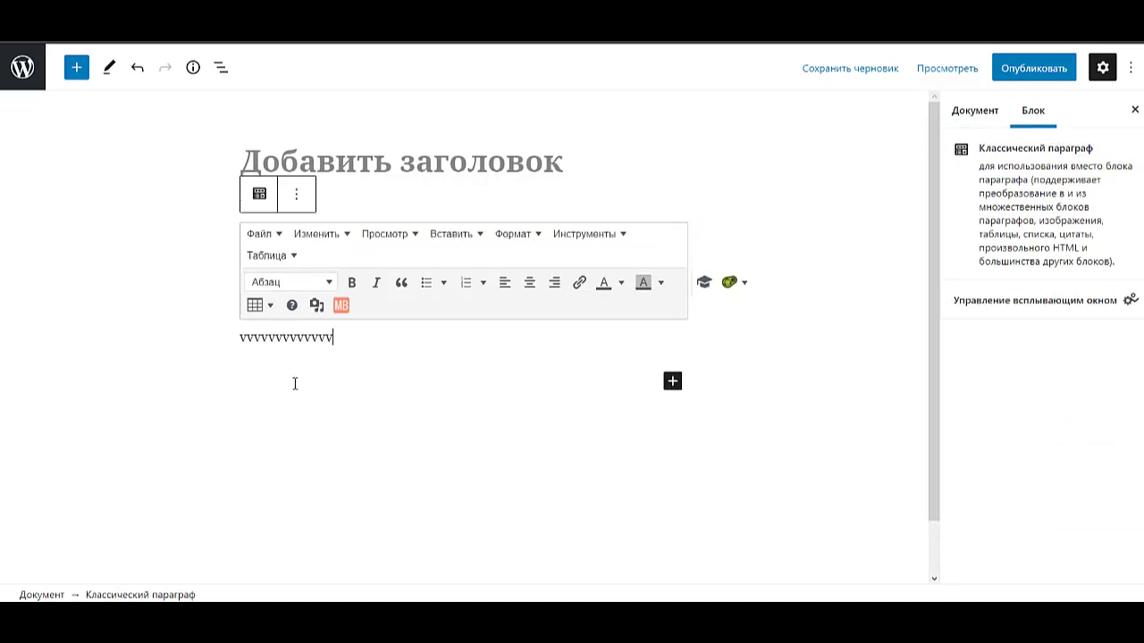
# Step: Add a Заголовок block to the page, show its block settings and place the cursor in its text
pyautogui.click(76, 68)
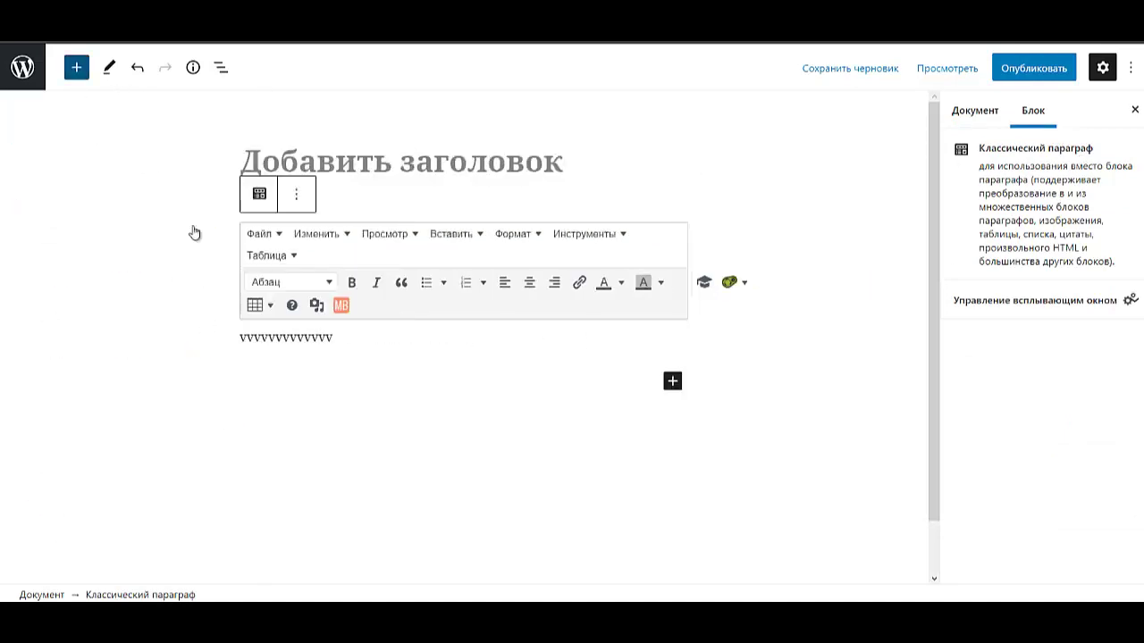
pyautogui.click(128, 337)
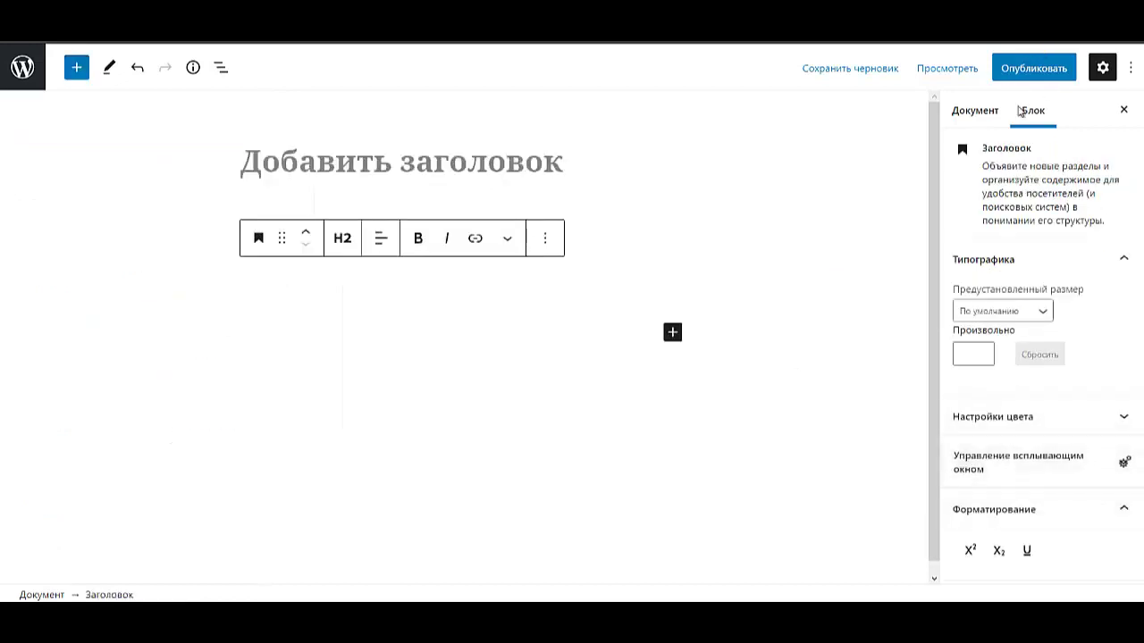
pyautogui.click(960, 117)
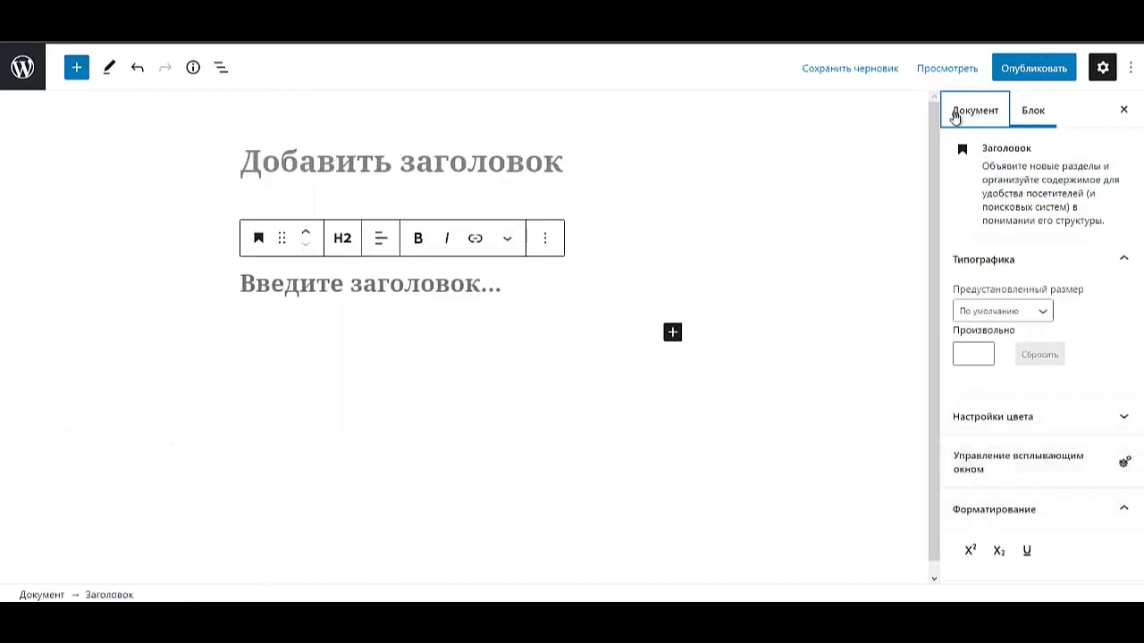
pyautogui.click(1032, 112)
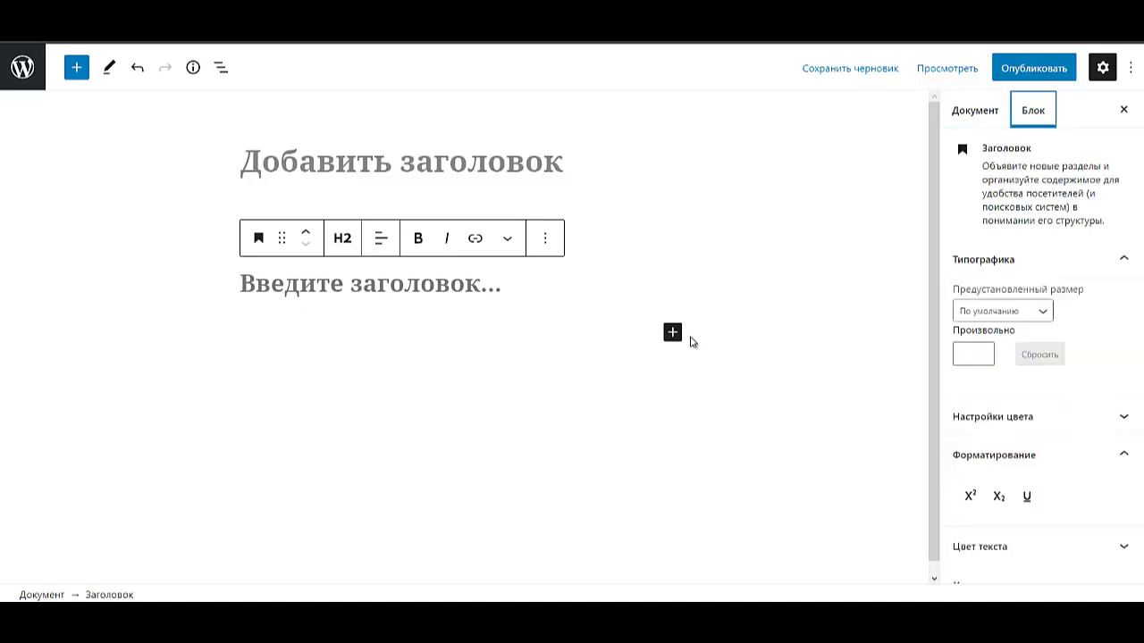
pyautogui.click(297, 288)
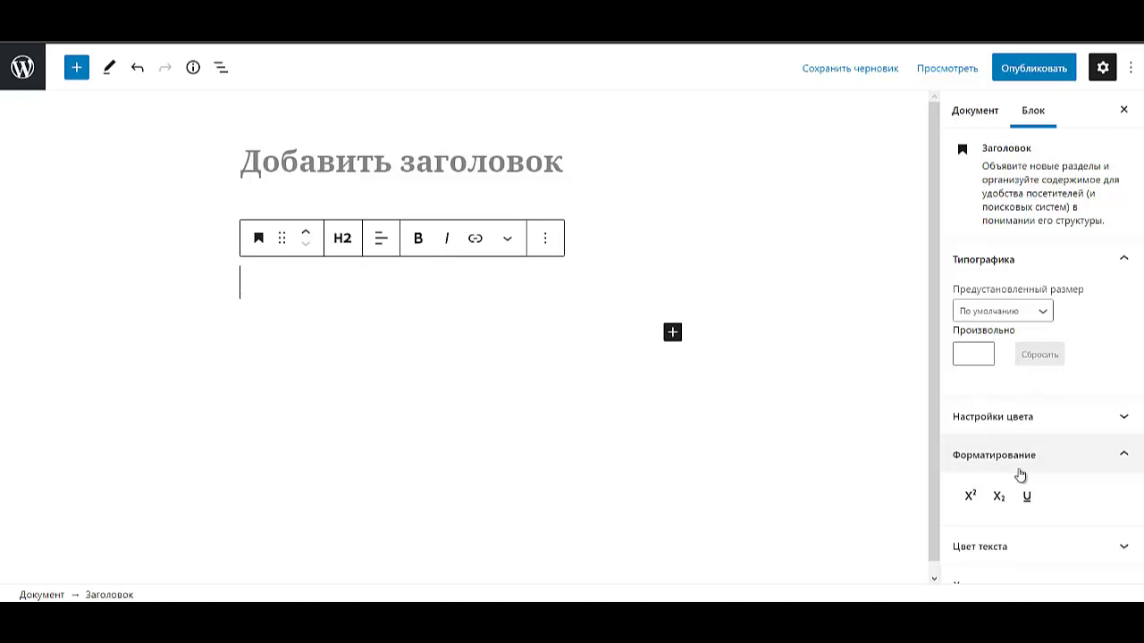
# Step: Look over the heading block's text and background color options, and leave the page editor without saving the page
pyautogui.click(1023, 418)
pyautogui.scroll(-5, 992, 429)
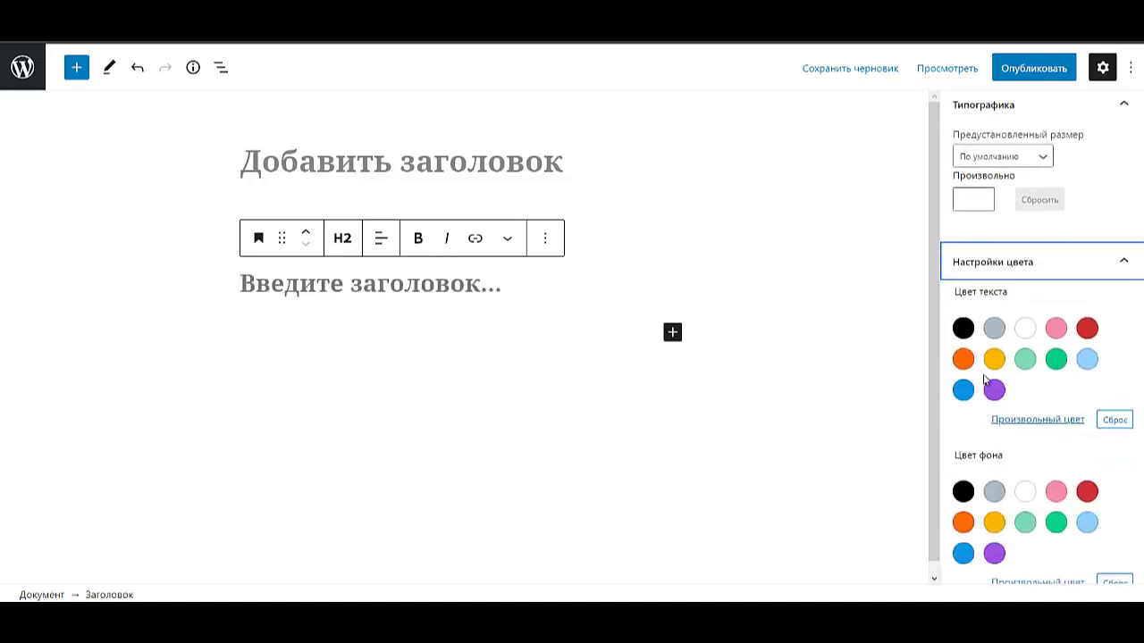
pyautogui.scroll(-1, 970, 401)
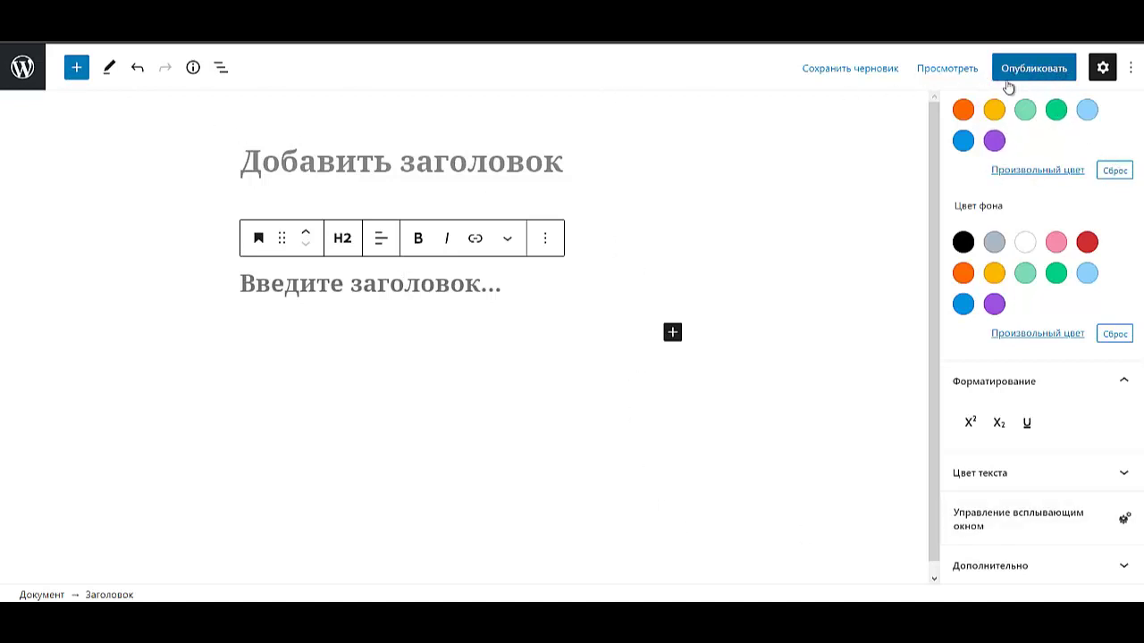
pyautogui.click(21, 67)
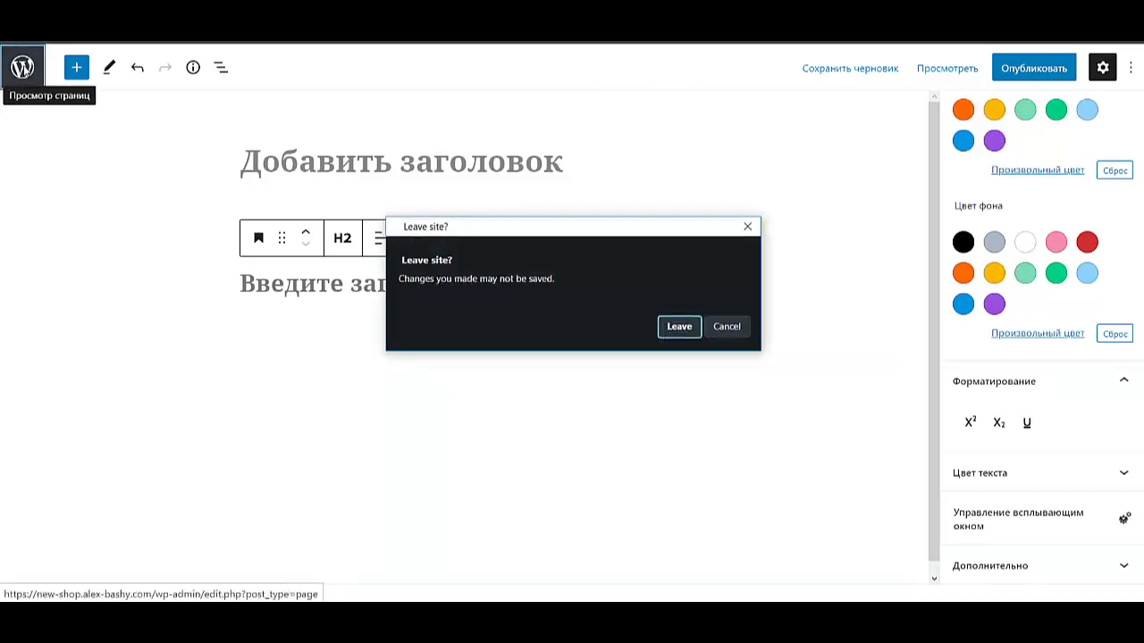
pyautogui.click(678, 327)
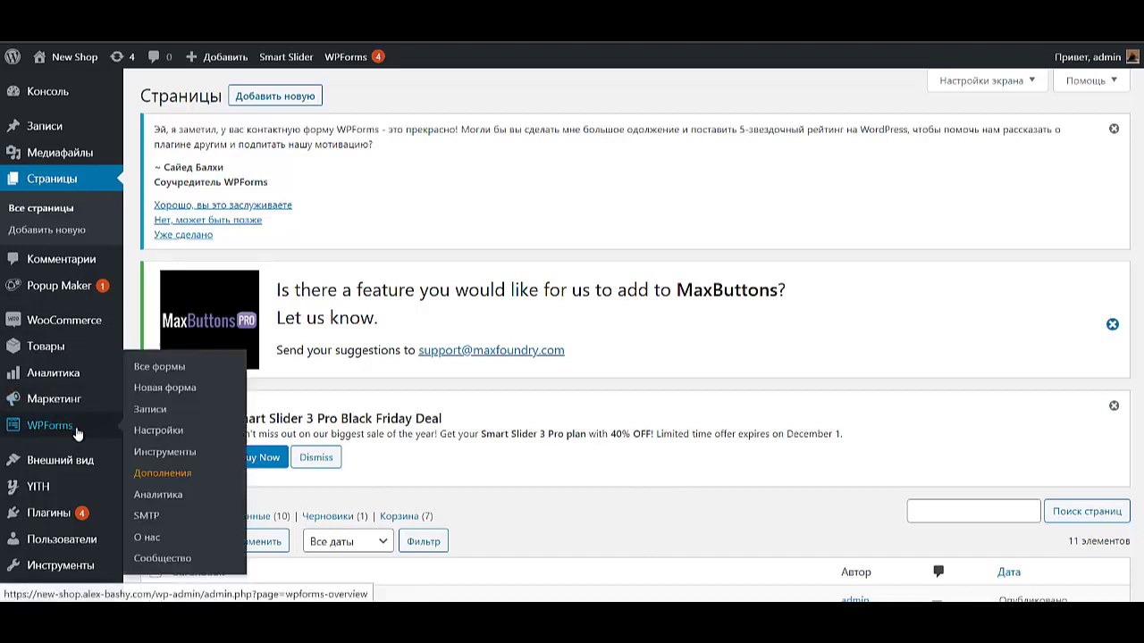
# Step: Look through the admin submenus for WPForms, Внешний вид, YITH, Инструменты and Настройки, and the plugin entries below them
pyautogui.moveTo(90, 332)
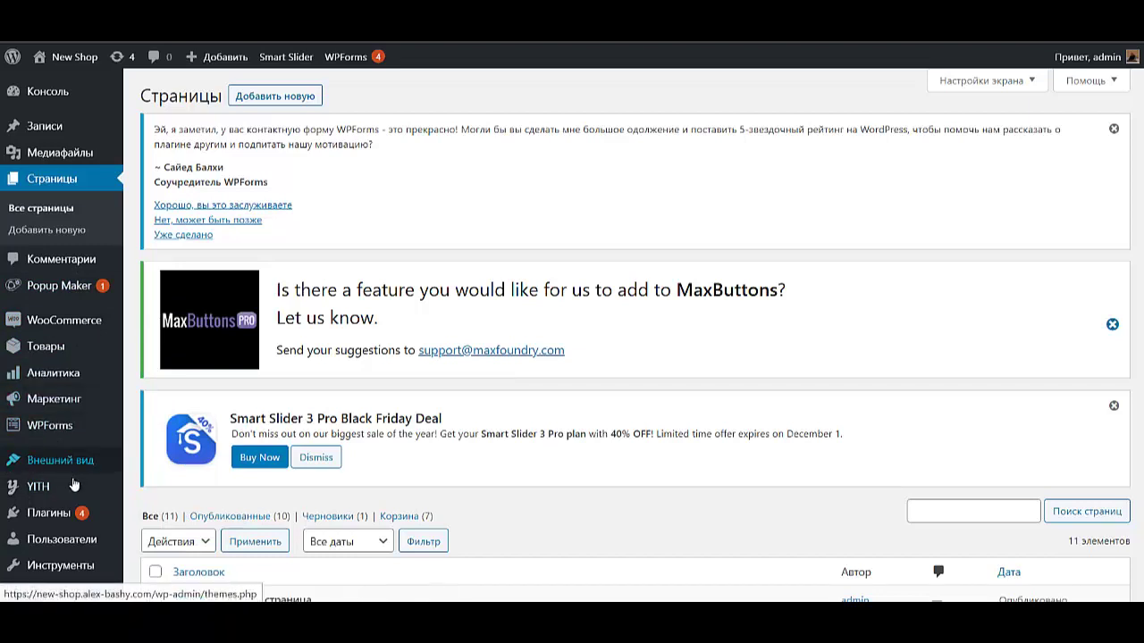
pyautogui.moveTo(89, 407)
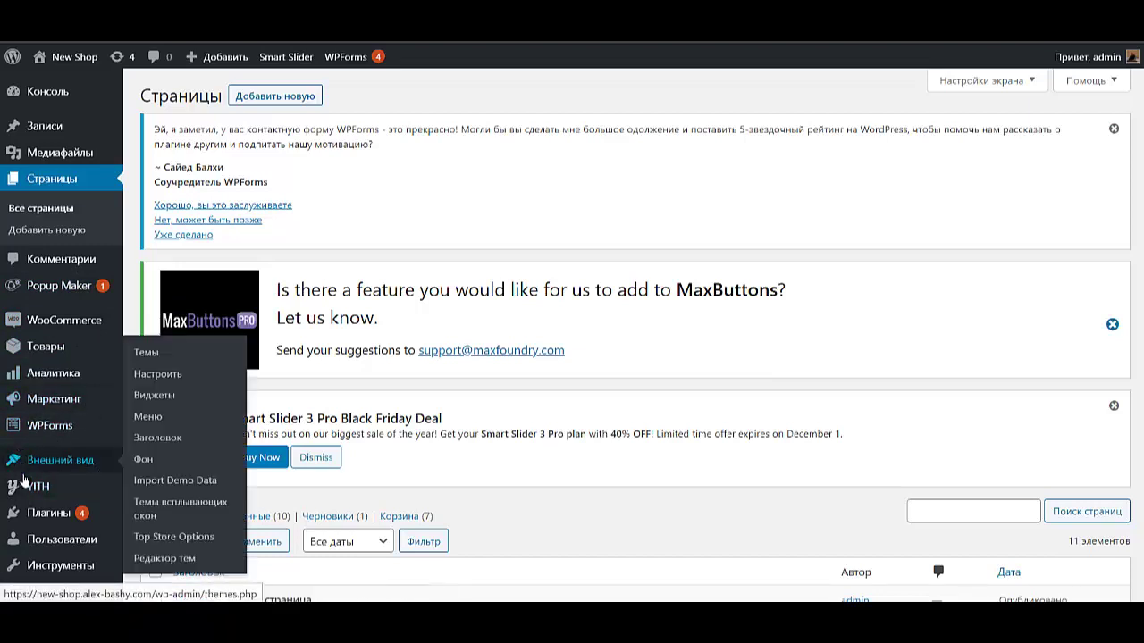
pyautogui.moveTo(38, 517)
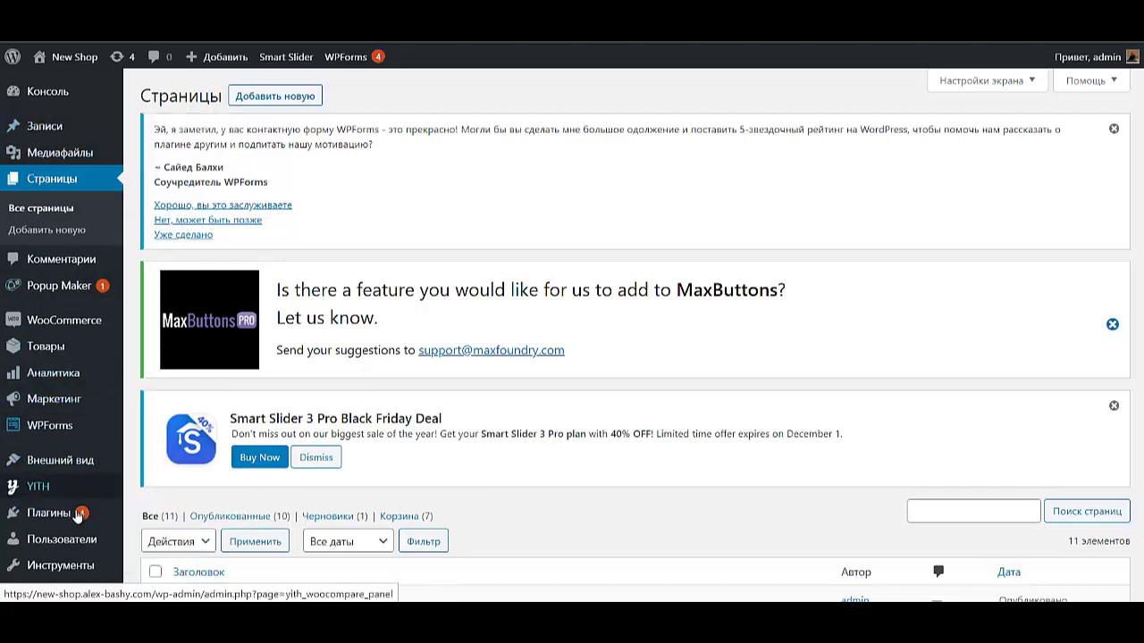
pyautogui.scroll(-1, 63, 487)
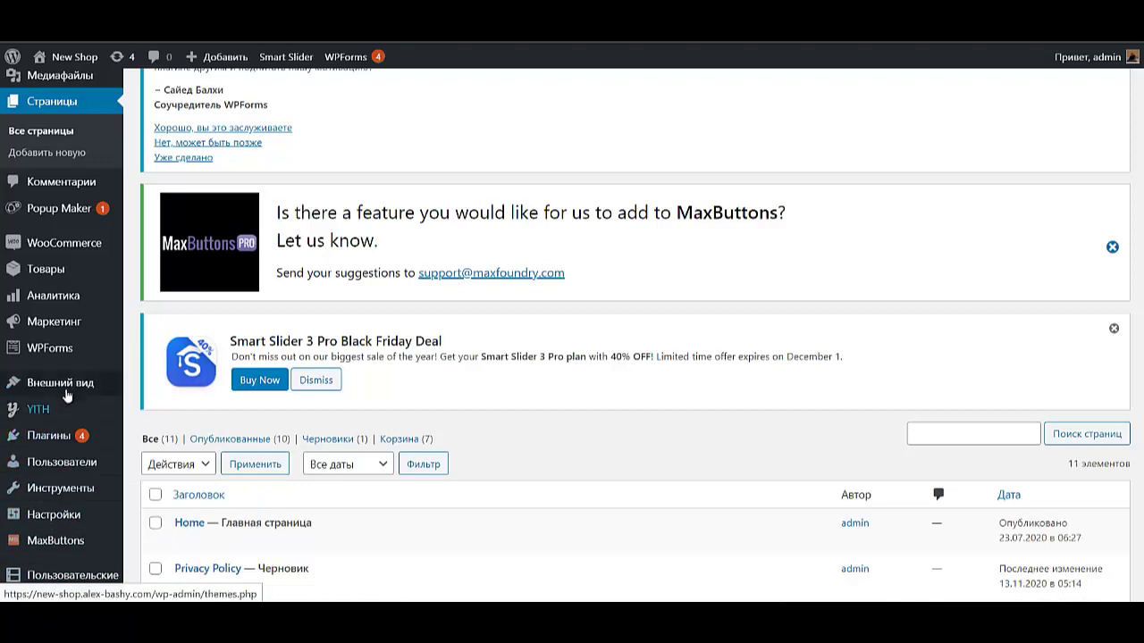
pyautogui.moveTo(42, 420)
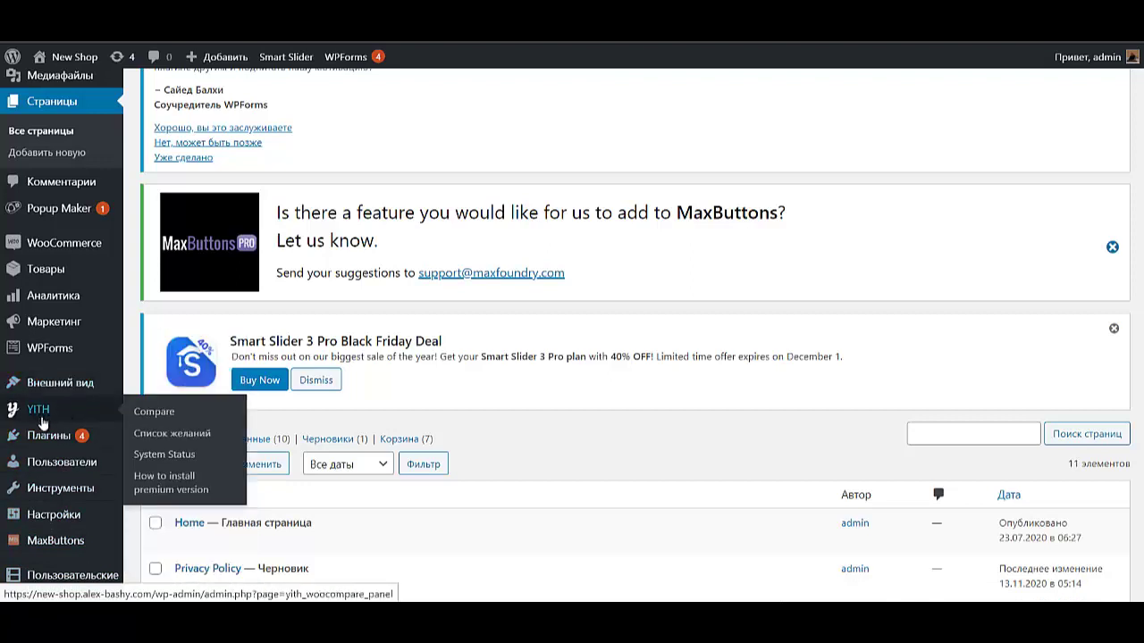
pyautogui.moveTo(64, 355)
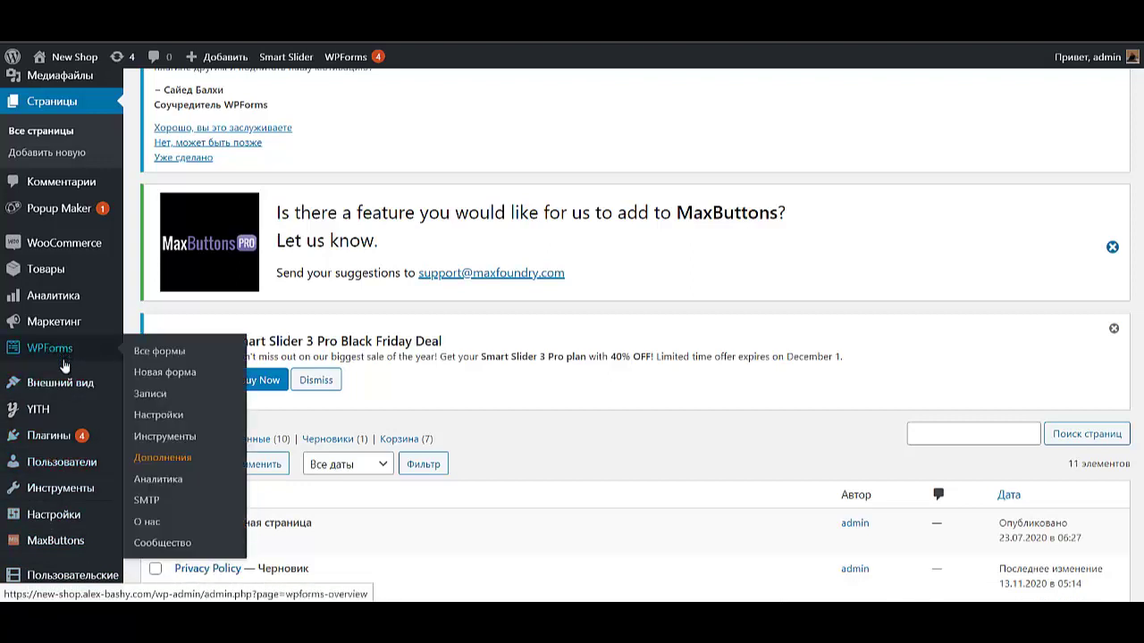
pyautogui.moveTo(91, 496)
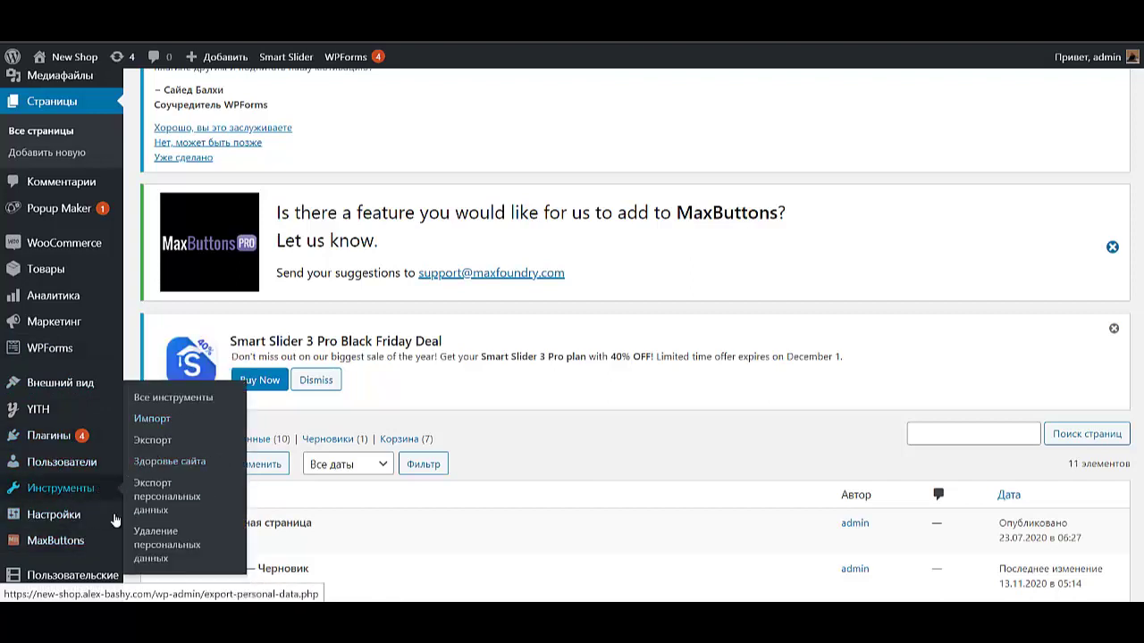
pyautogui.moveTo(102, 518)
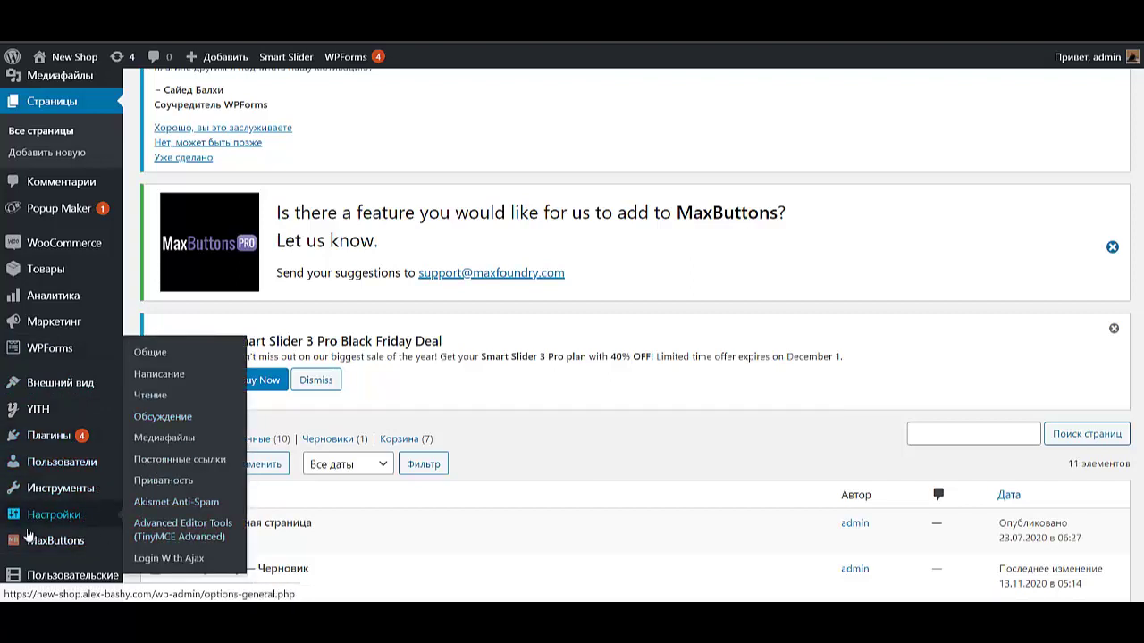
pyautogui.scroll(-3, 165, 416)
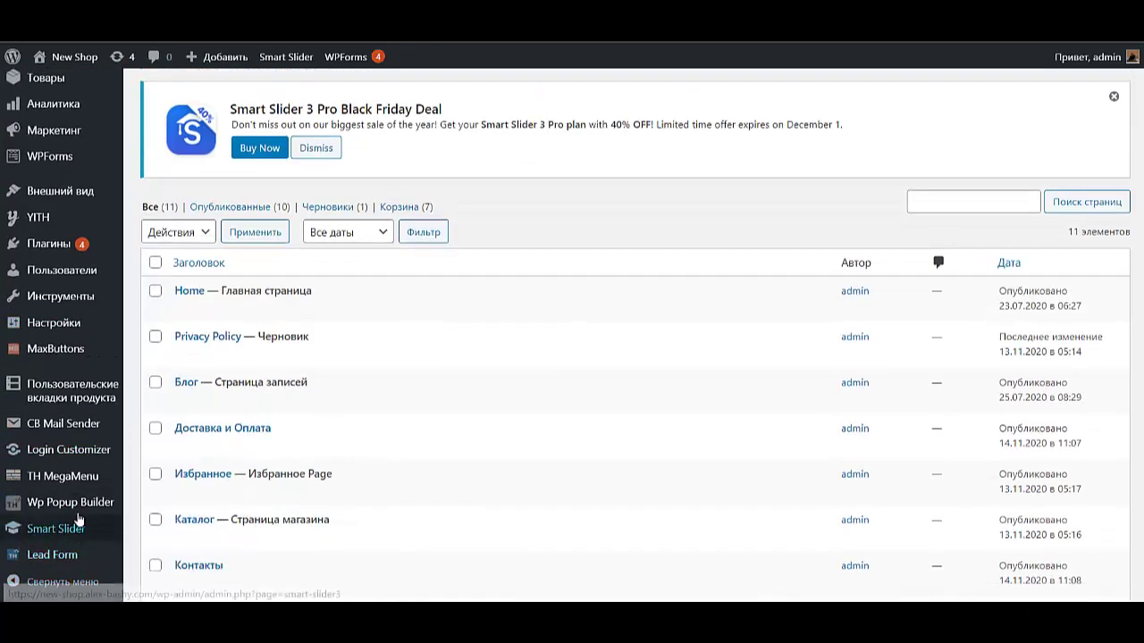
# Step: Open the general site settings and review the site title, addresses, administrative email, membership, new-user role, language, time zone and date format
pyautogui.moveTo(51, 326)
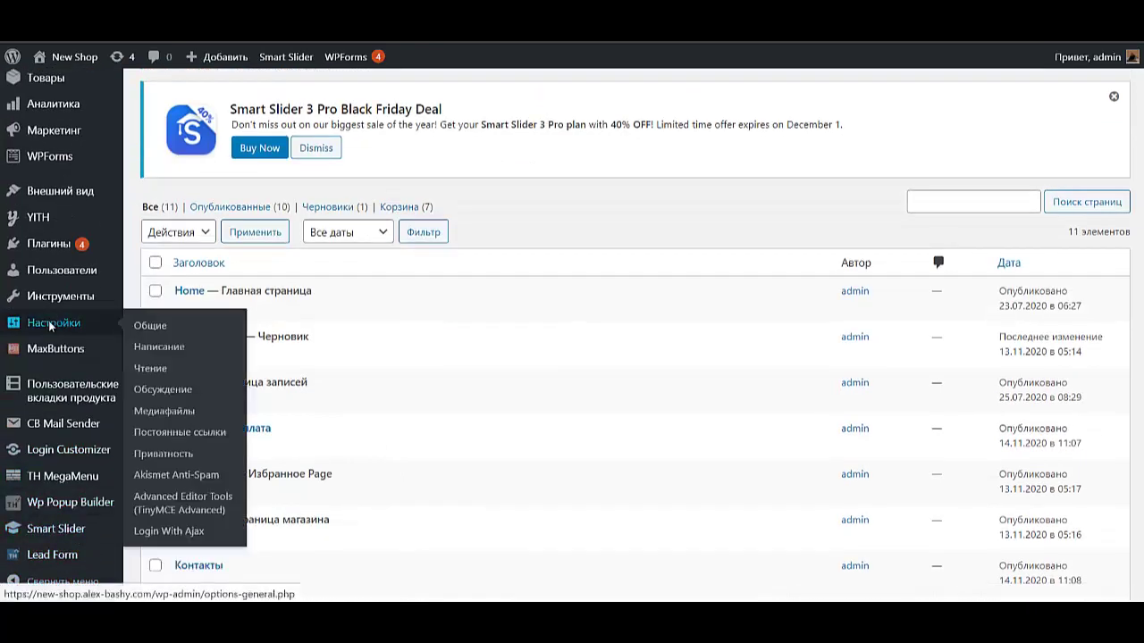
pyautogui.click(51, 326)
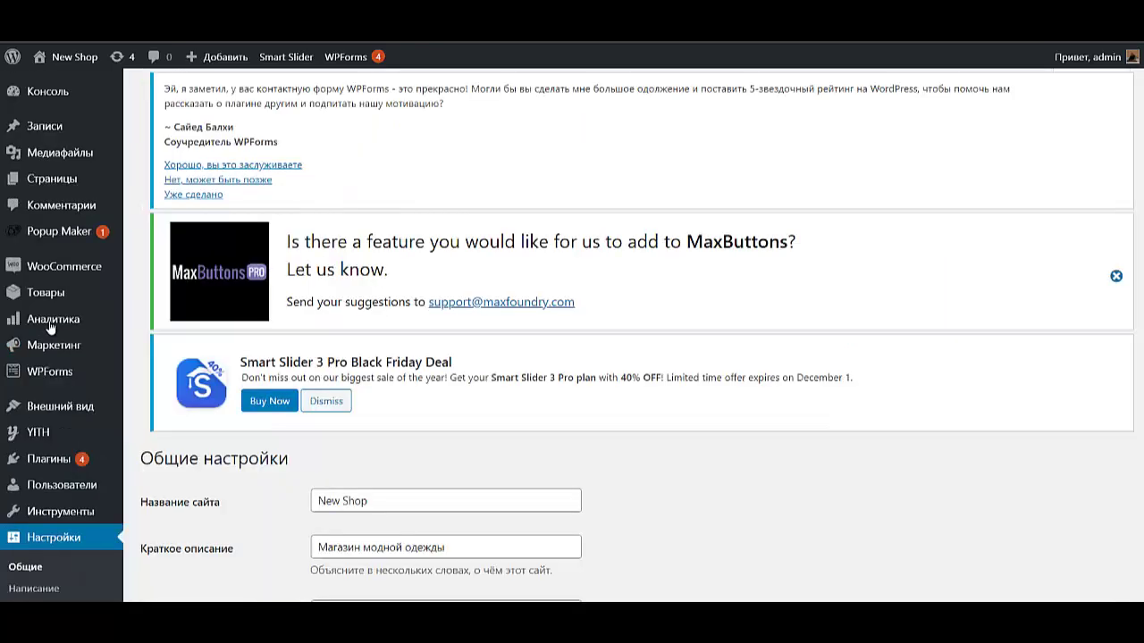
pyautogui.scroll(-3, 381, 295)
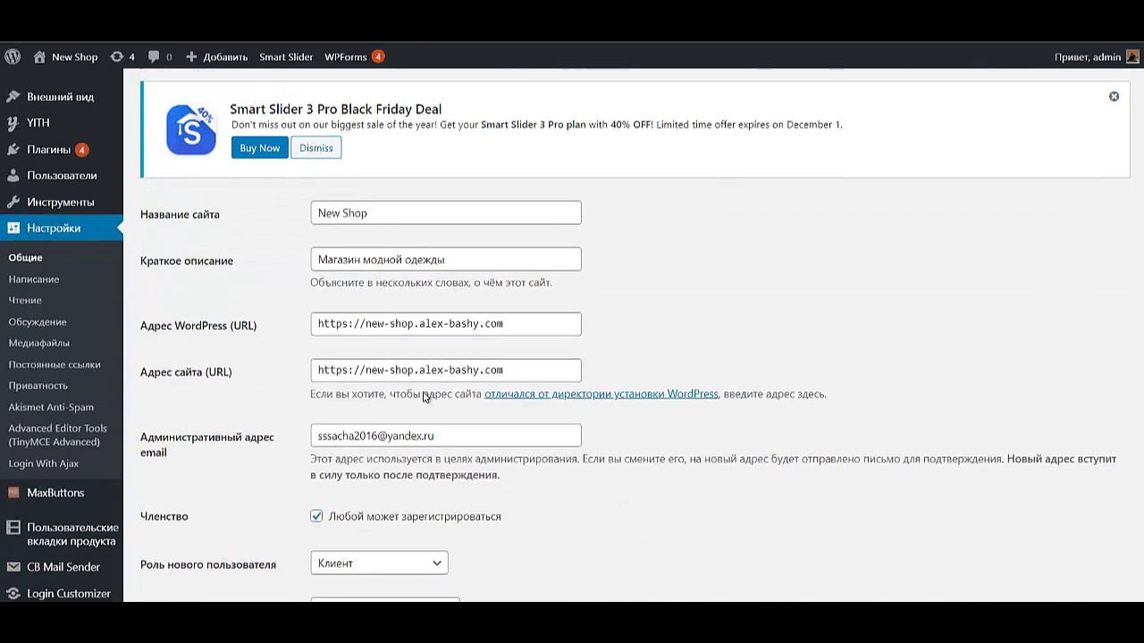
pyautogui.moveTo(444, 435); pyautogui.dragTo(322, 444)
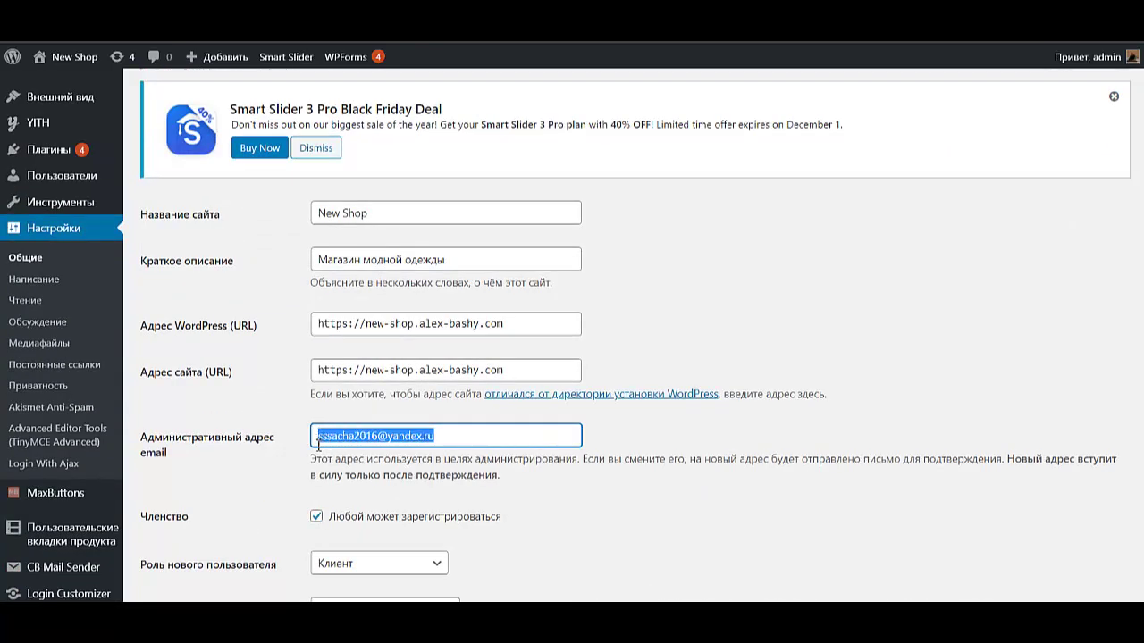
pyautogui.scroll(-3, 323, 438)
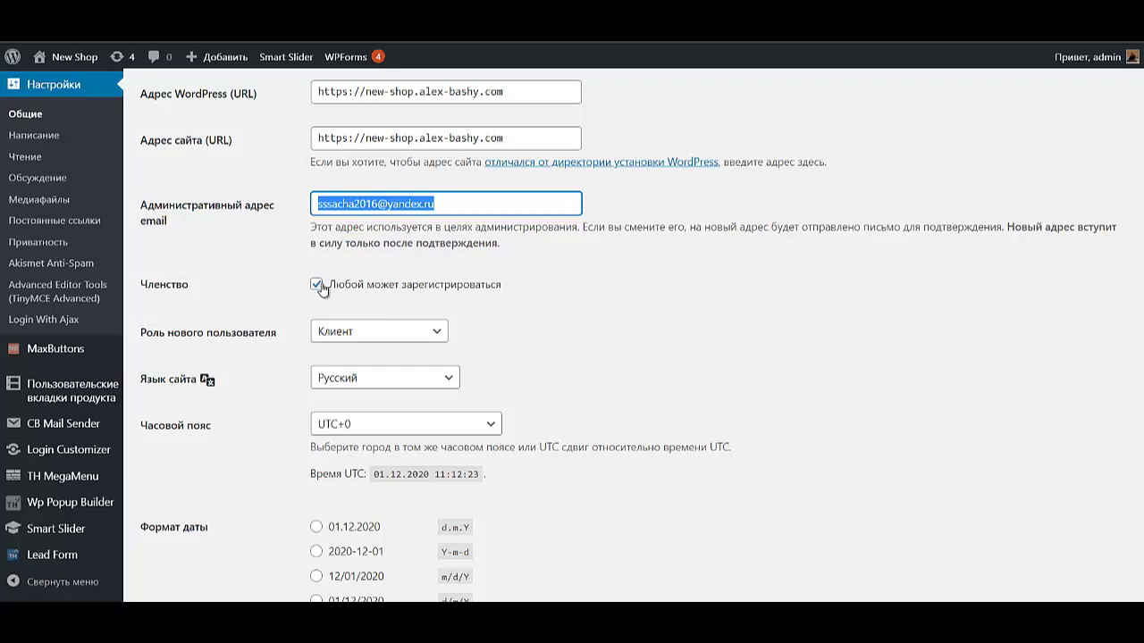
pyautogui.scroll(-4, 322, 288)
pyautogui.scroll(6, 372, 282)
pyautogui.scroll(4, 373, 282)
# Step: Open the theme customizer and show the Дополнительные стили CSS code in the WordPress Default section
pyautogui.moveTo(1092, 61)
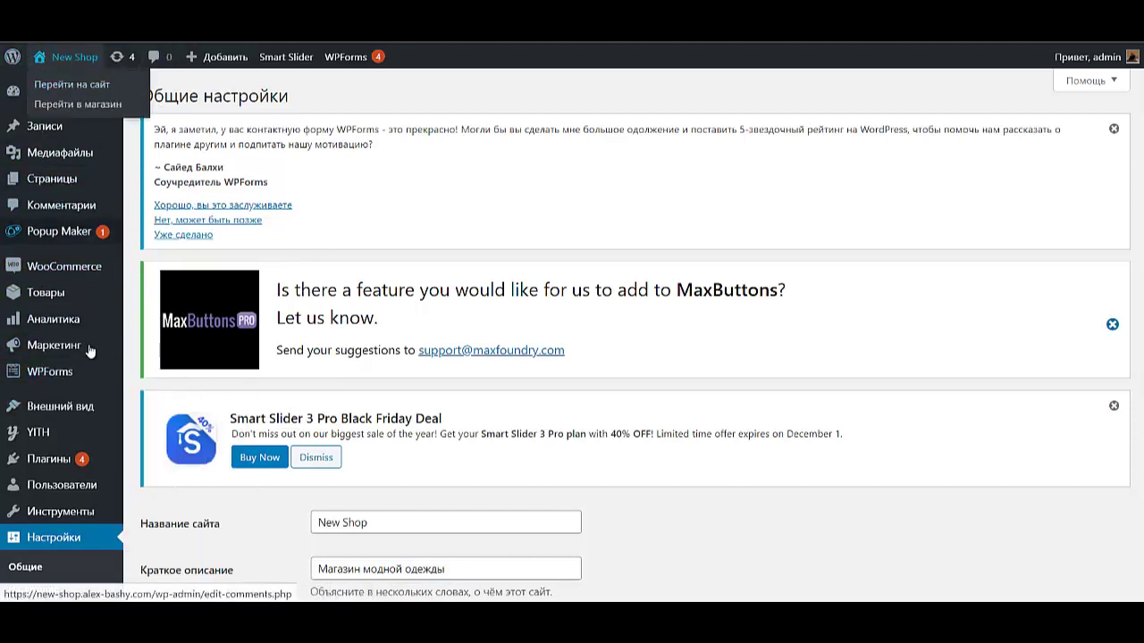
pyautogui.moveTo(74, 407)
pyautogui.click(154, 379)
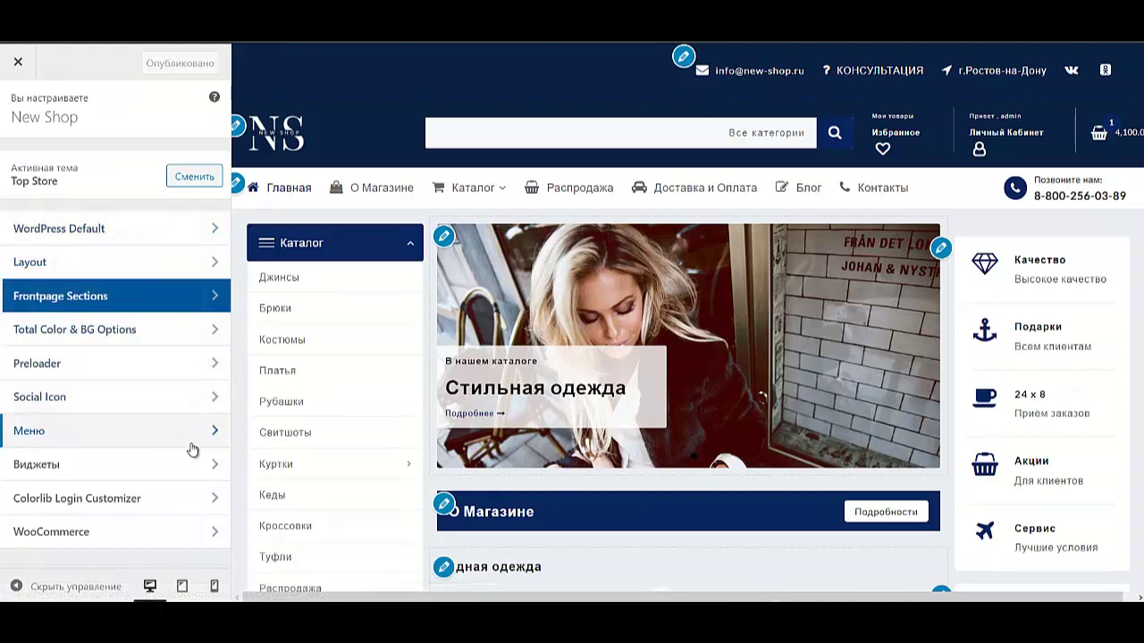
pyautogui.click(128, 229)
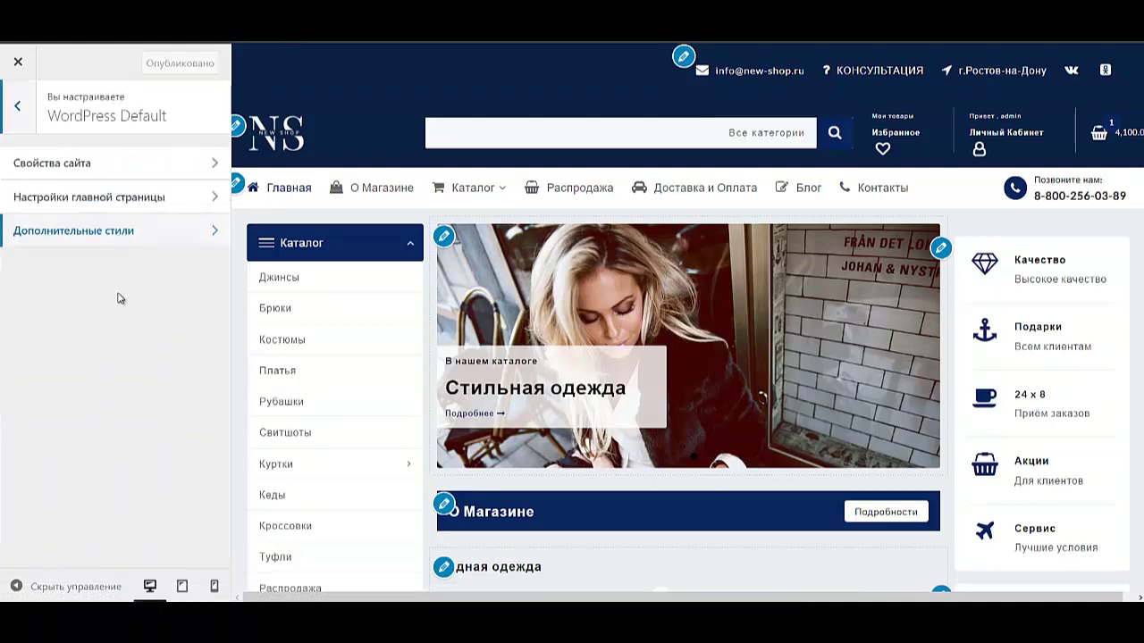
pyautogui.click(48, 234)
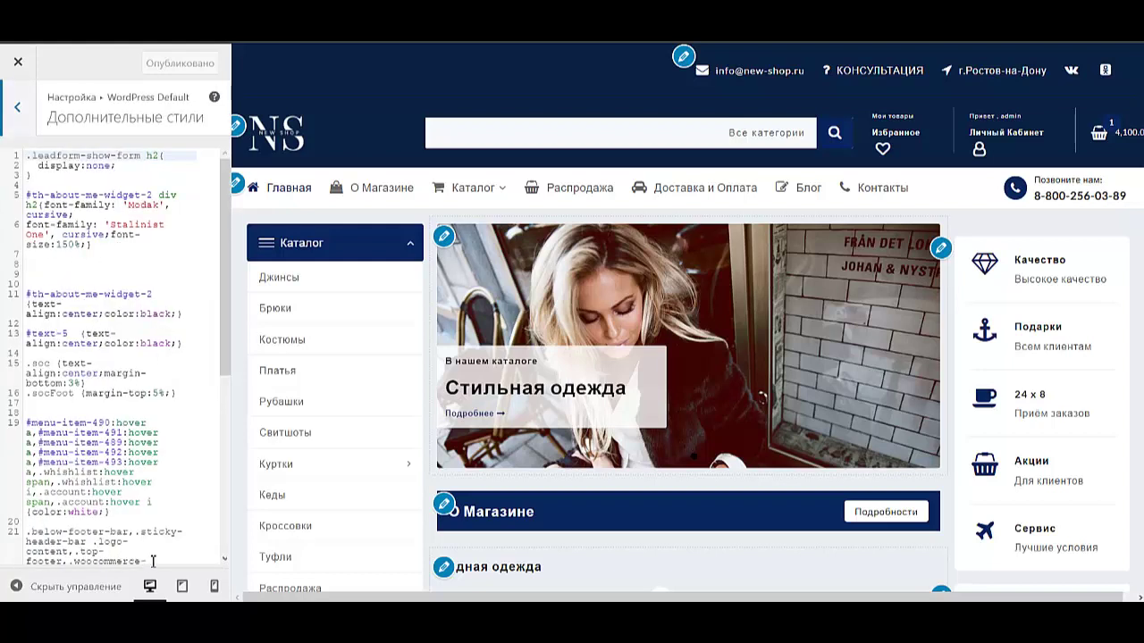
# Step: Review the rest of the Дополнительные стили code and the Настройки главной страницы options in the WordPress Default section
pyautogui.scroll(-2, 138, 409)
pyautogui.scroll(2, 139, 409)
pyautogui.click(18, 108)
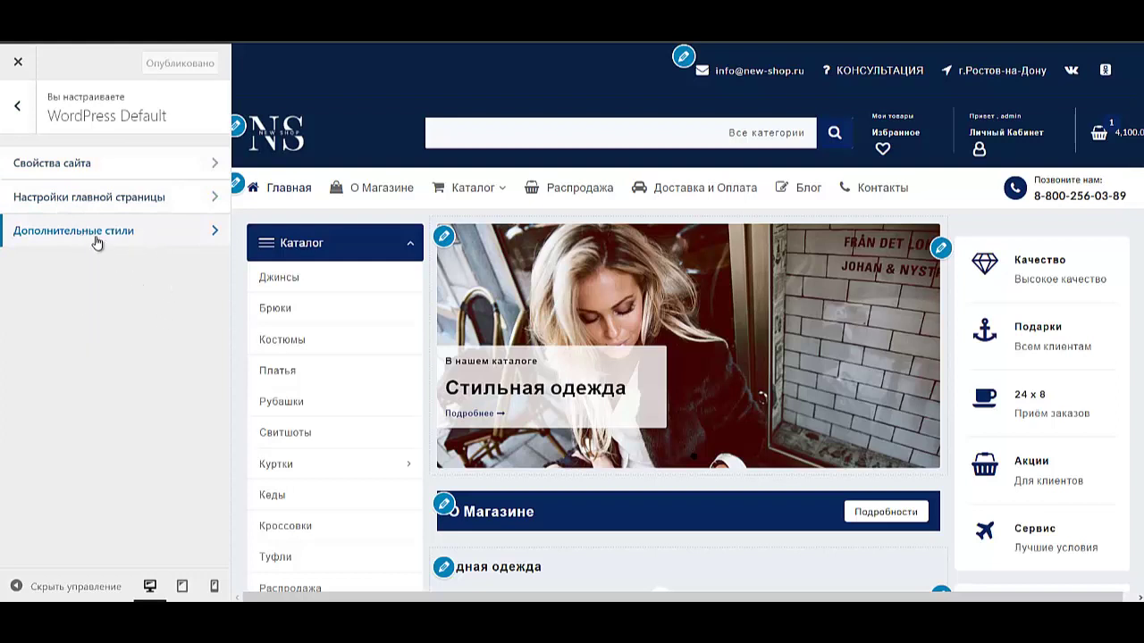
pyautogui.click(55, 197)
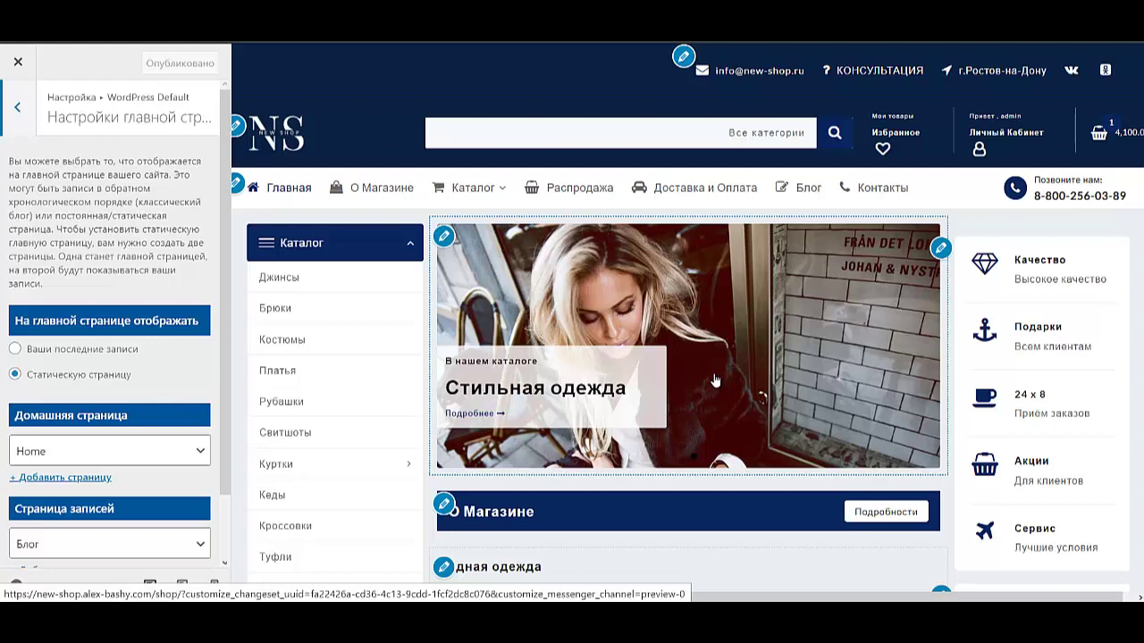
pyautogui.click(14, 106)
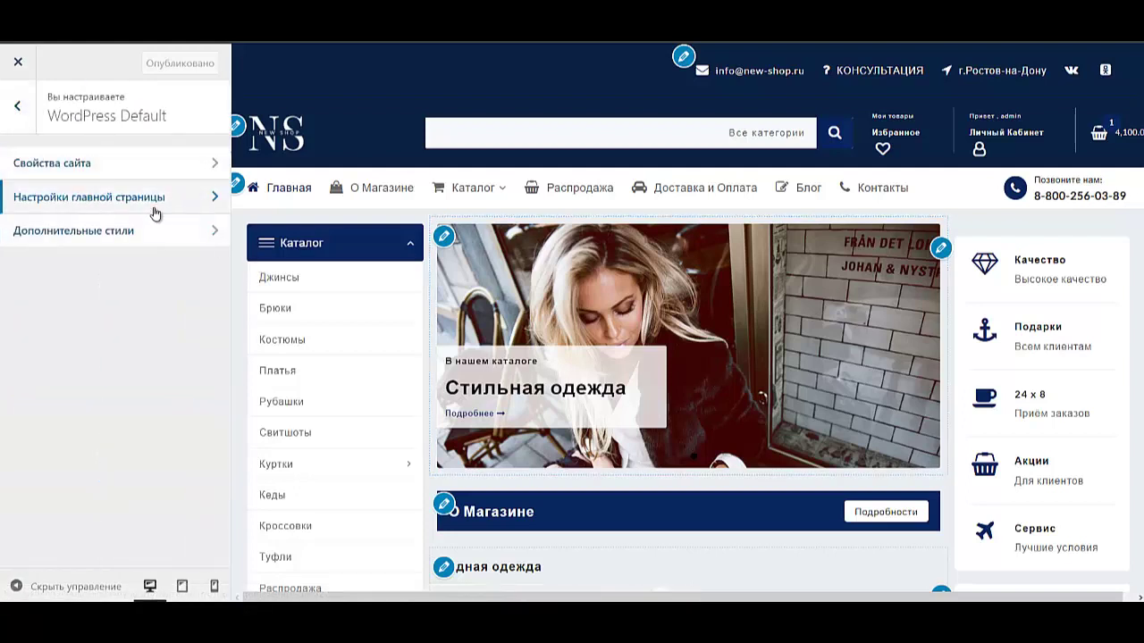
# Step: Review the logo, logo width, site title, tagline and site icon options in Свойства сайта, and return to the customizer's main list
pyautogui.click(129, 164)
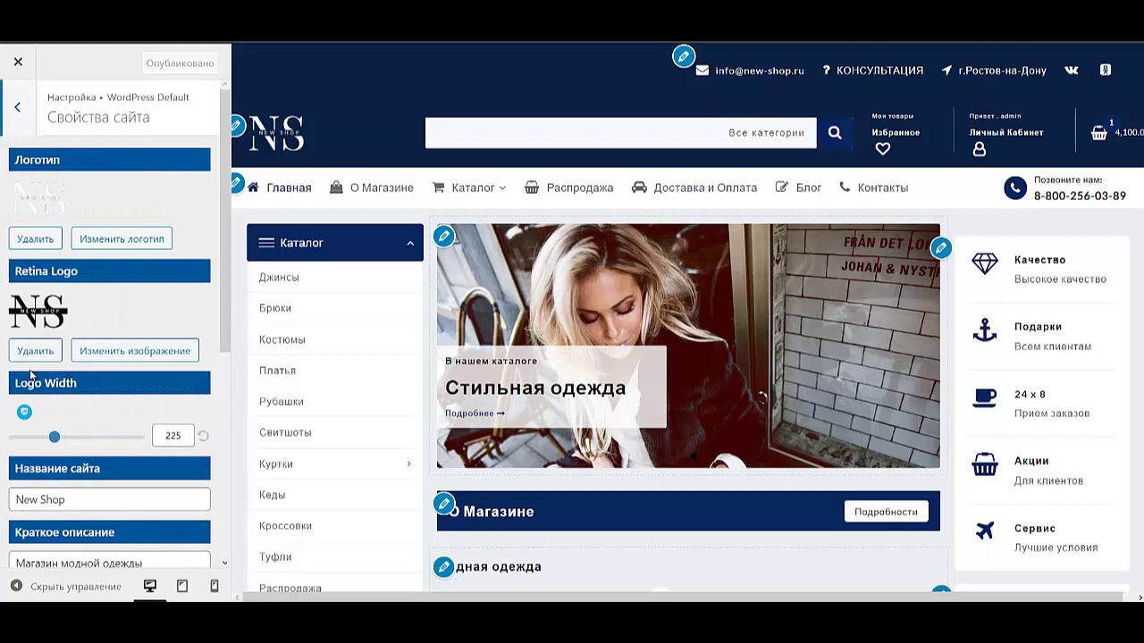
pyautogui.scroll(-3, 82, 357)
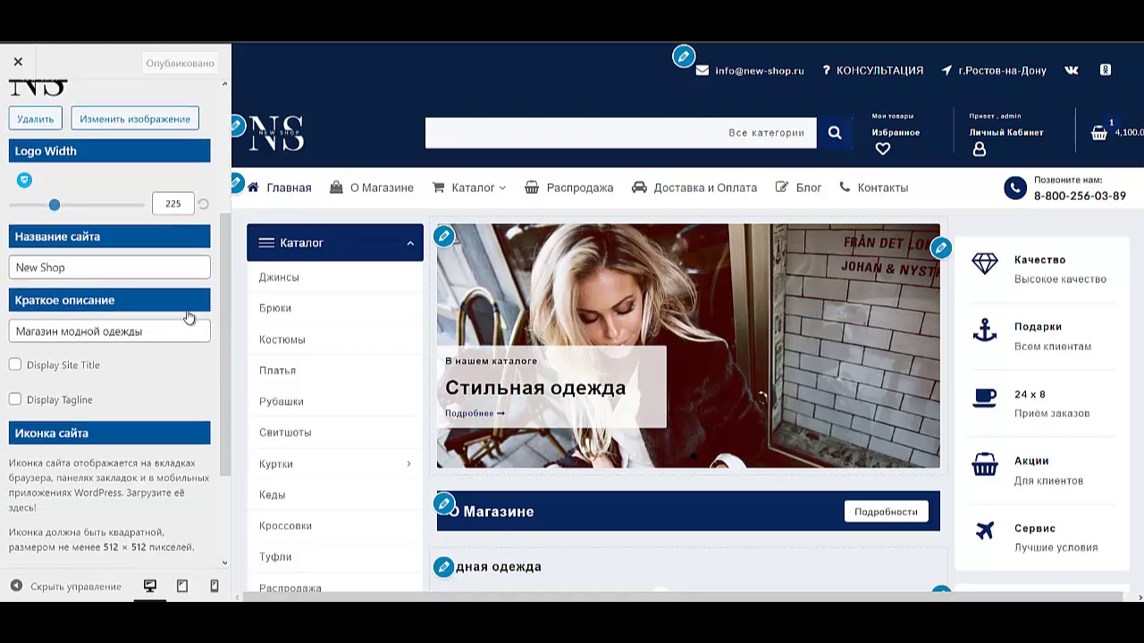
pyautogui.scroll(-2, 148, 355)
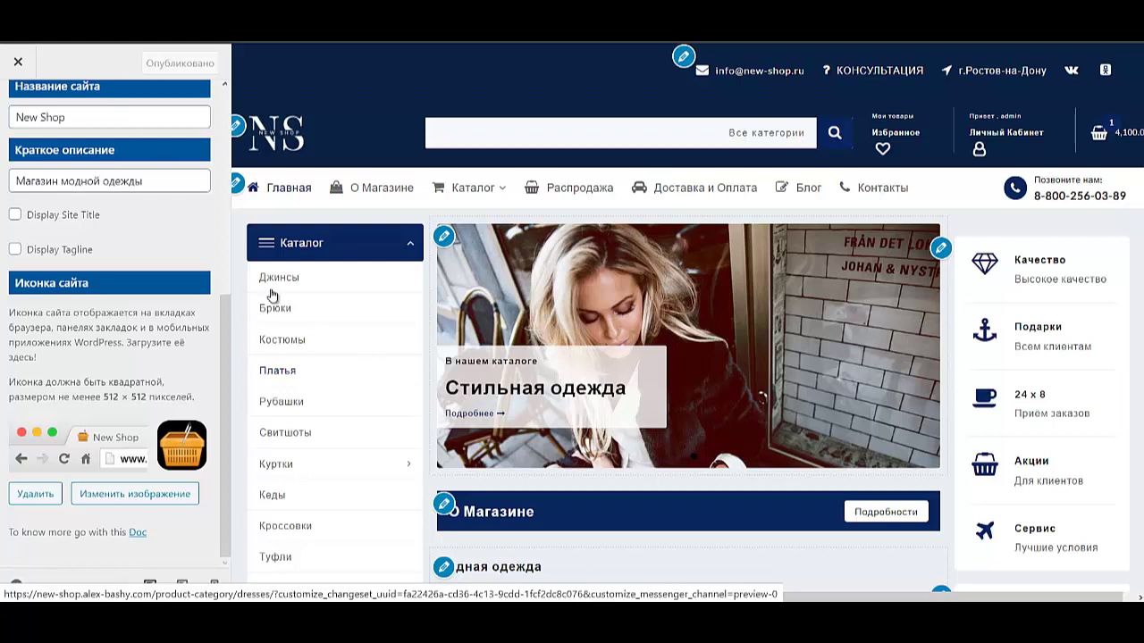
pyautogui.scroll(5, 89, 204)
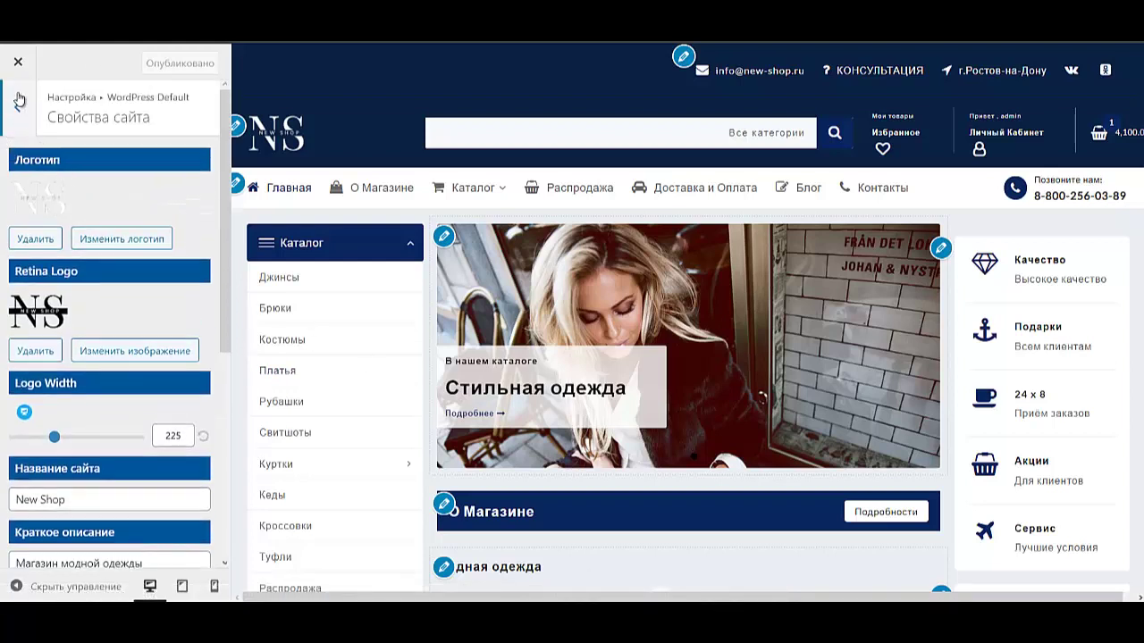
pyautogui.click(18, 107)
pyautogui.click(27, 114)
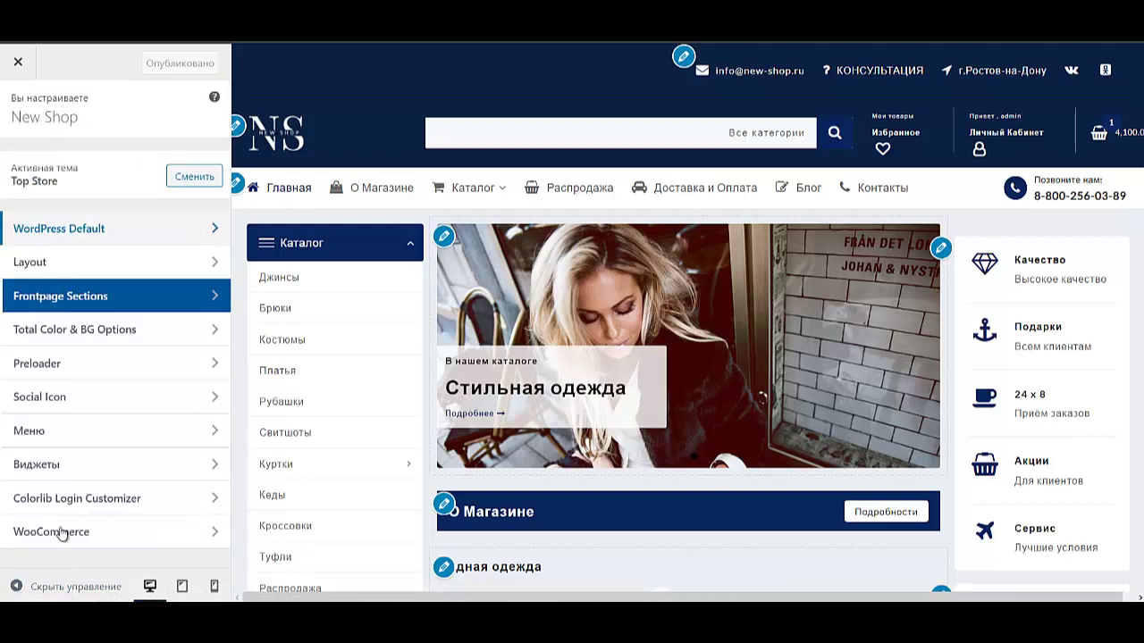
# Step: Look through the customizer's Меню section, viewing the items of Menu 1 and the assignments of all menu locations
pyautogui.click(26, 432)
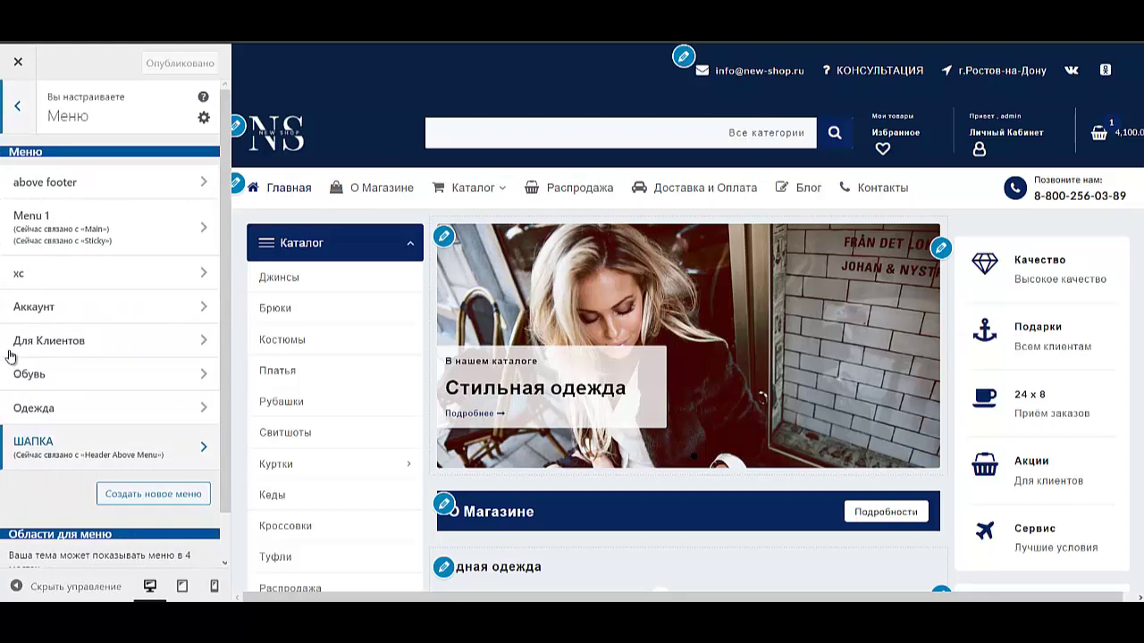
pyautogui.click(32, 223)
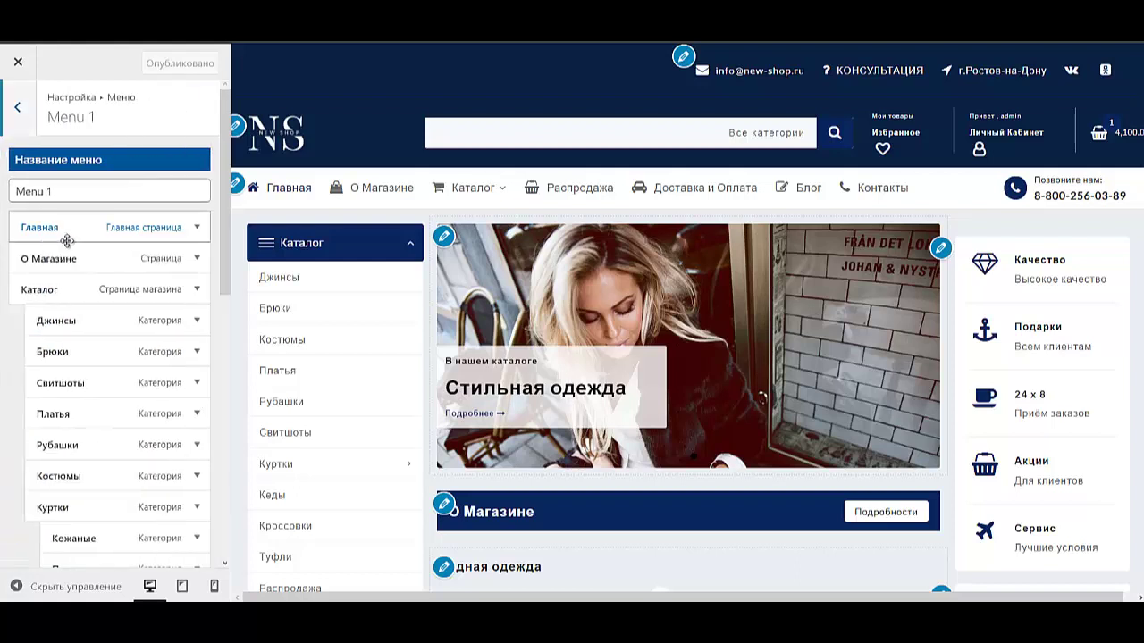
pyautogui.click(17, 107)
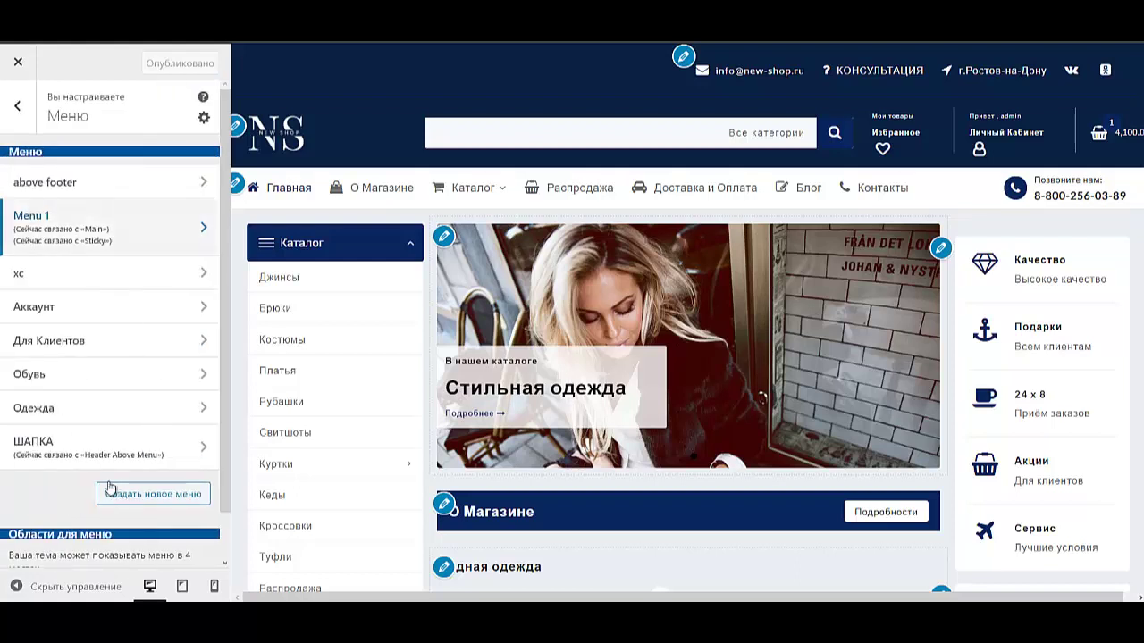
pyautogui.scroll(-1, 81, 348)
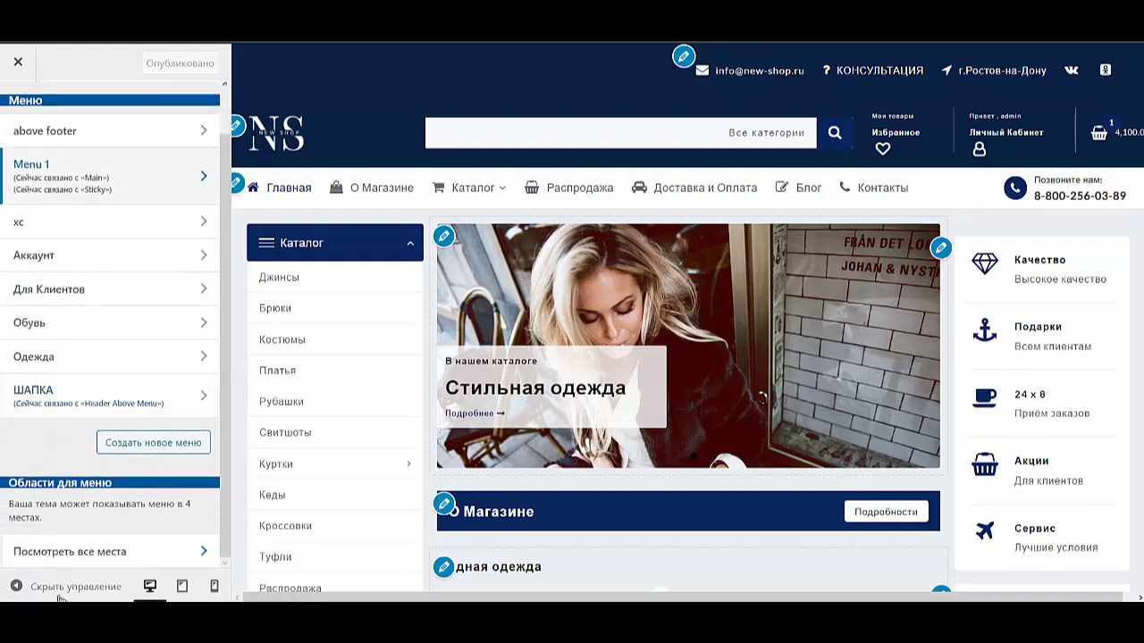
pyautogui.click(70, 552)
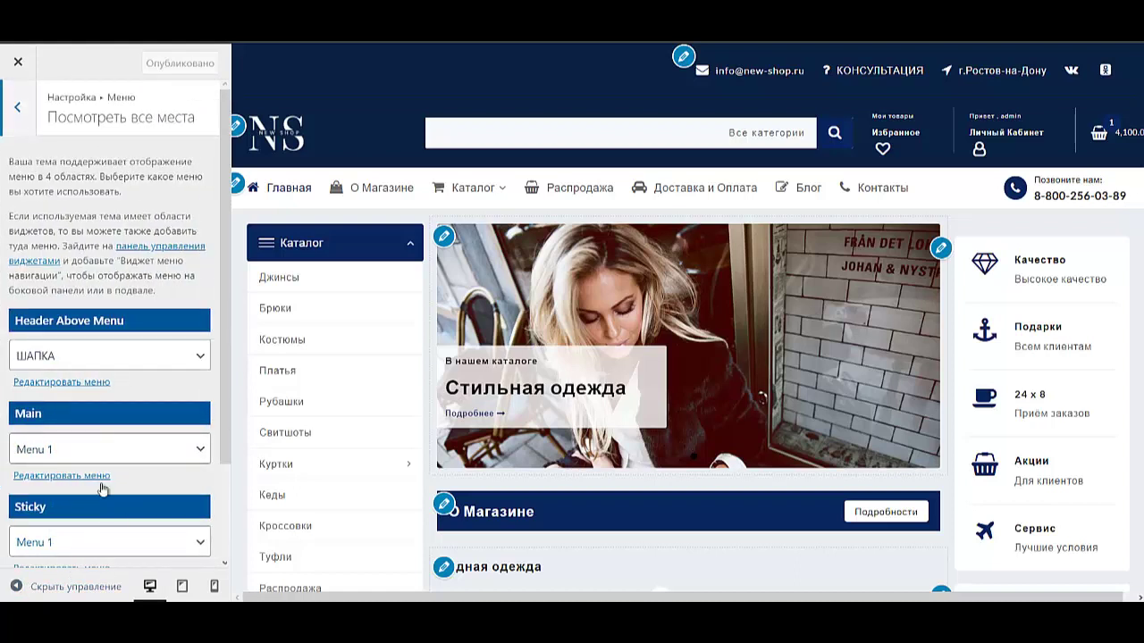
pyautogui.click(18, 107)
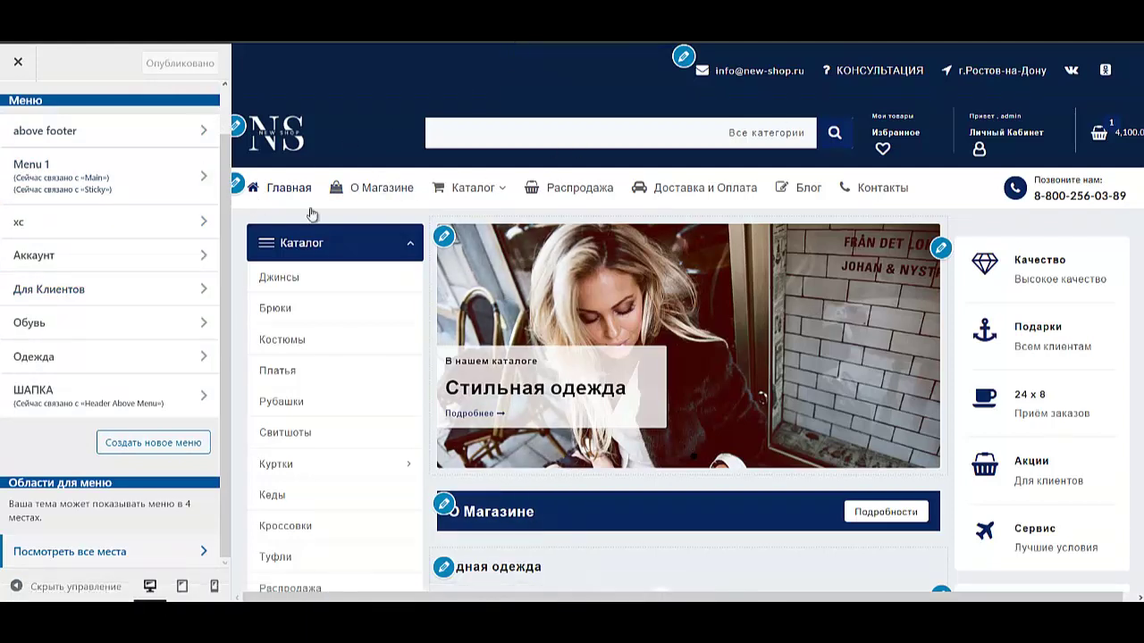
pyautogui.scroll(1, 99, 268)
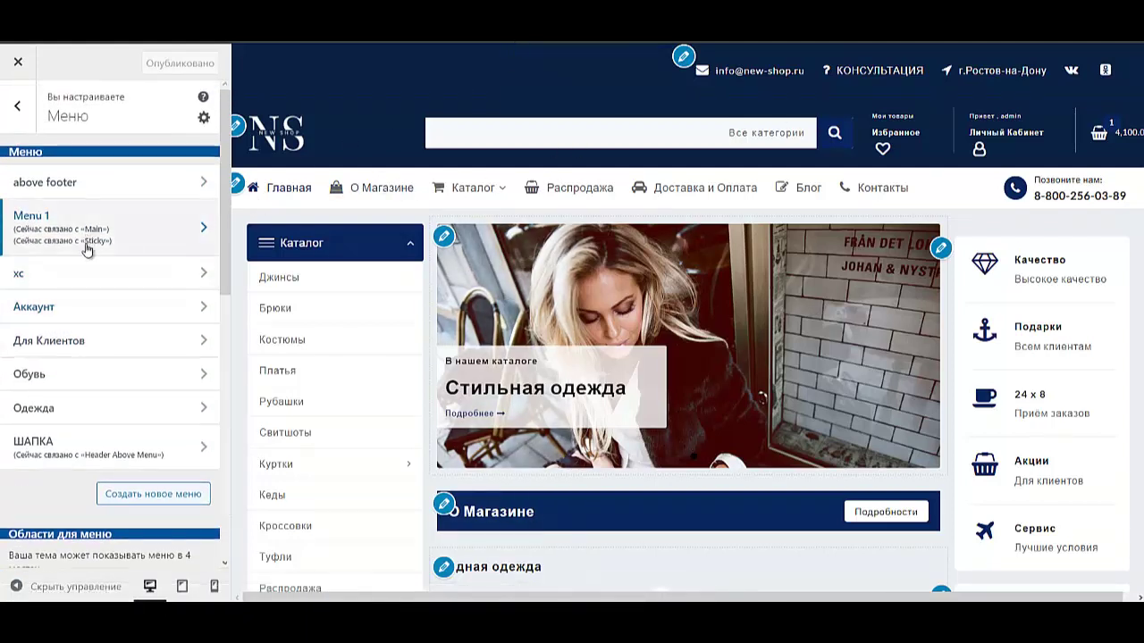
# Step: Examine the full item list of Menu 1 and the item types that can be added, leaving the menu unchanged
pyautogui.click(90, 234)
pyautogui.scroll(-5, 168, 436)
pyautogui.scroll(-4, 168, 436)
pyautogui.scroll(5, 159, 492)
pyautogui.click(174, 430)
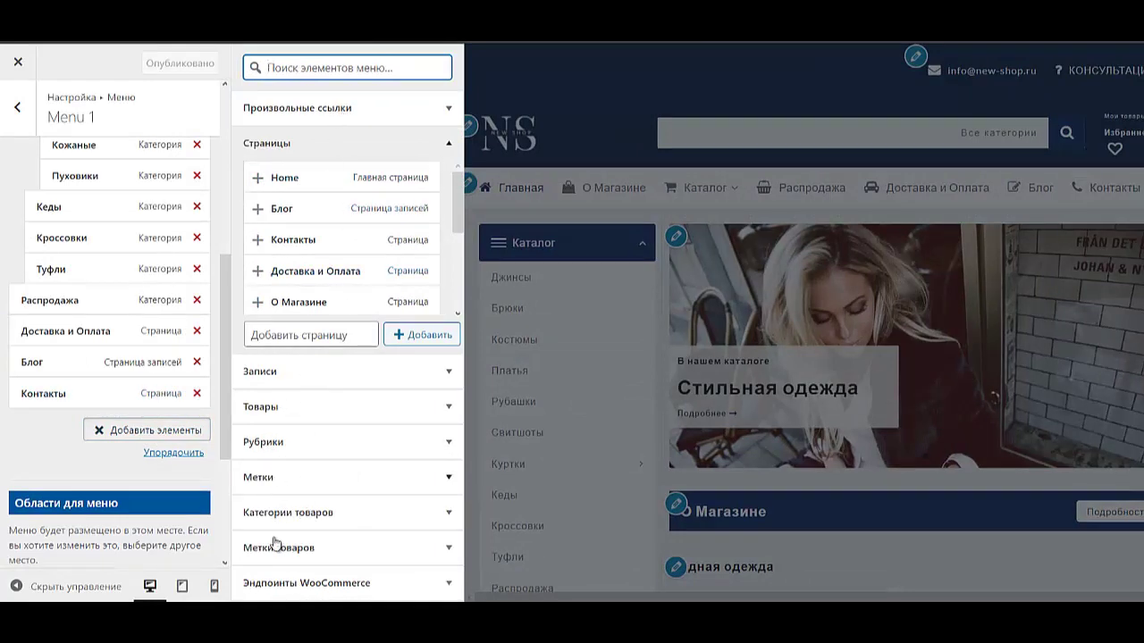
pyautogui.scroll(3, 76, 322)
pyautogui.click(13, 100)
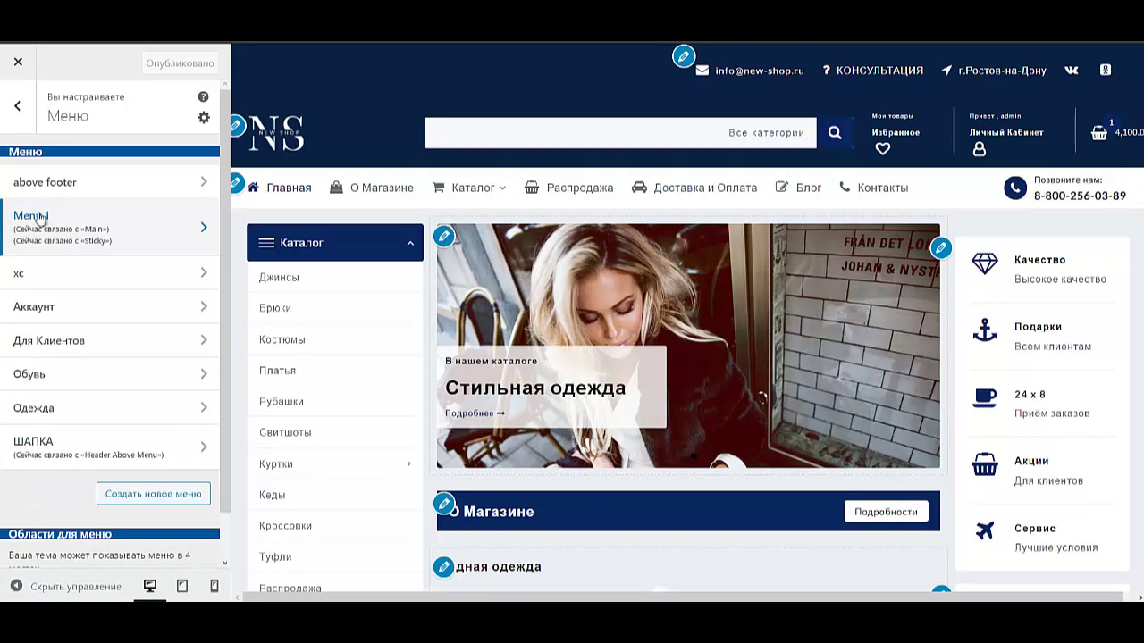
# Step: View the list of WooCommerce options in the customizer and close the customizer without changes
pyautogui.click(17, 105)
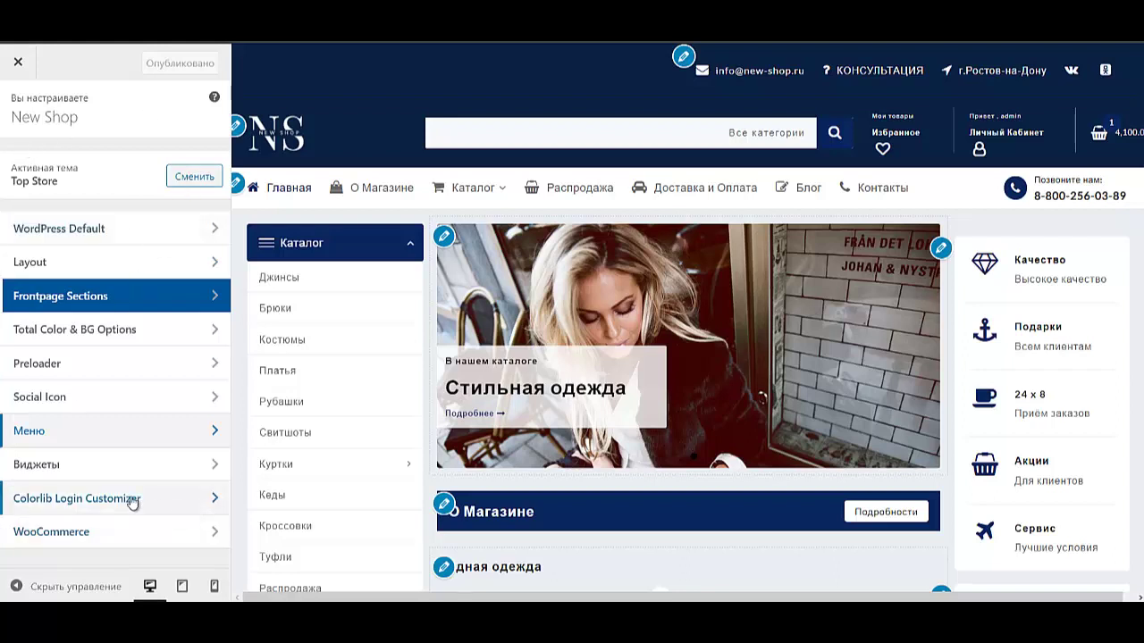
pyautogui.click(79, 534)
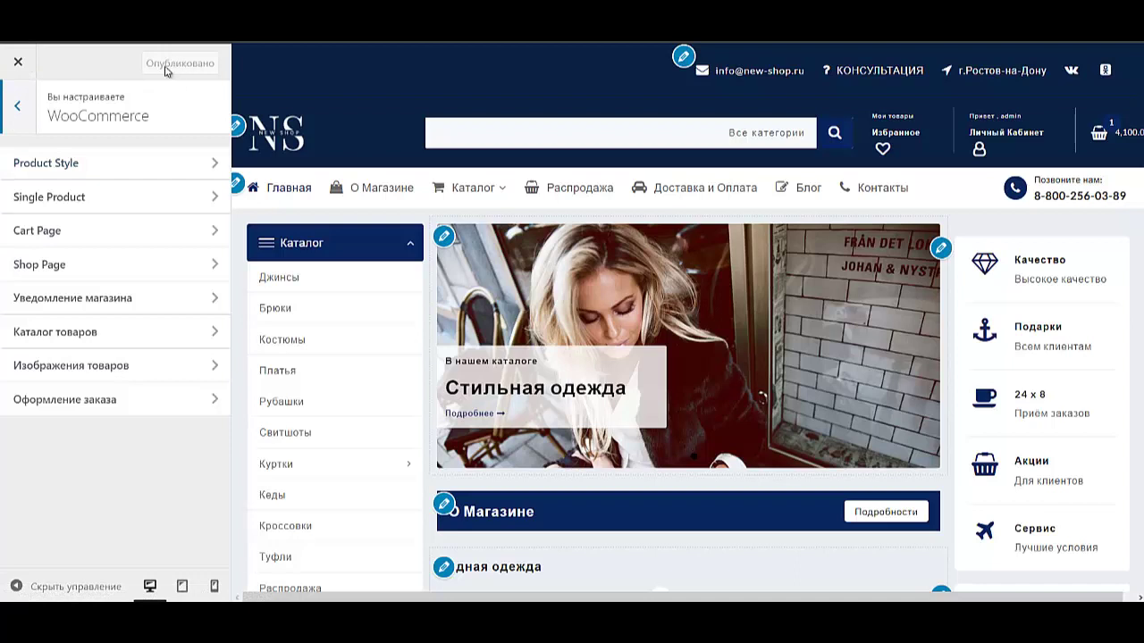
pyautogui.click(12, 65)
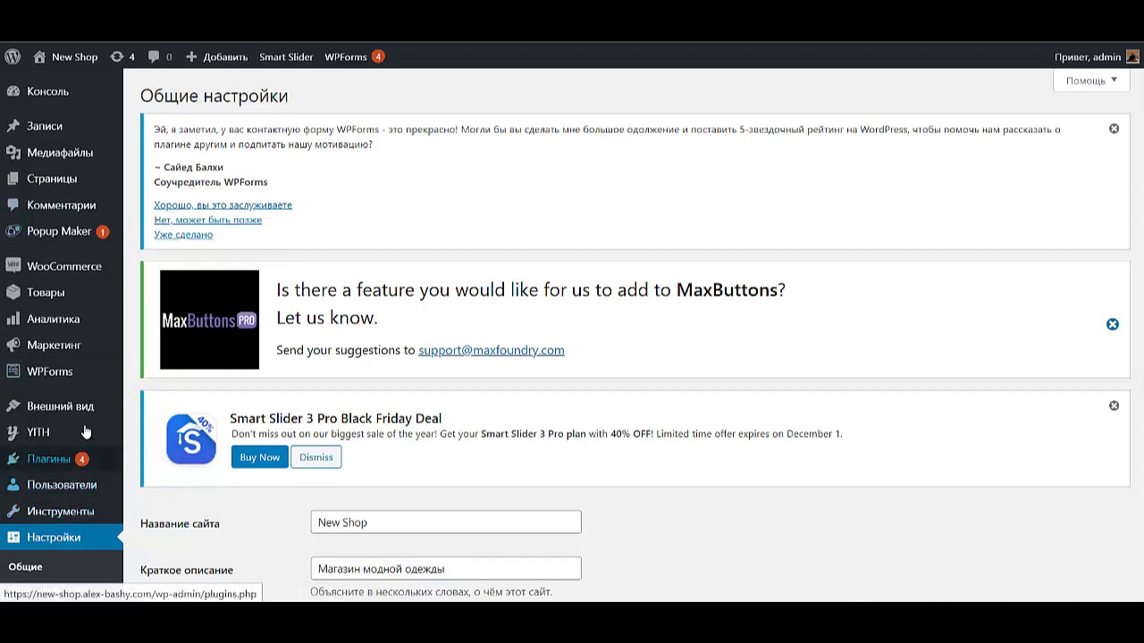
# Step: Open the Меню page under Внешний вид and review the available pages, the menus offered for editing and the other item types
pyautogui.moveTo(79, 411)
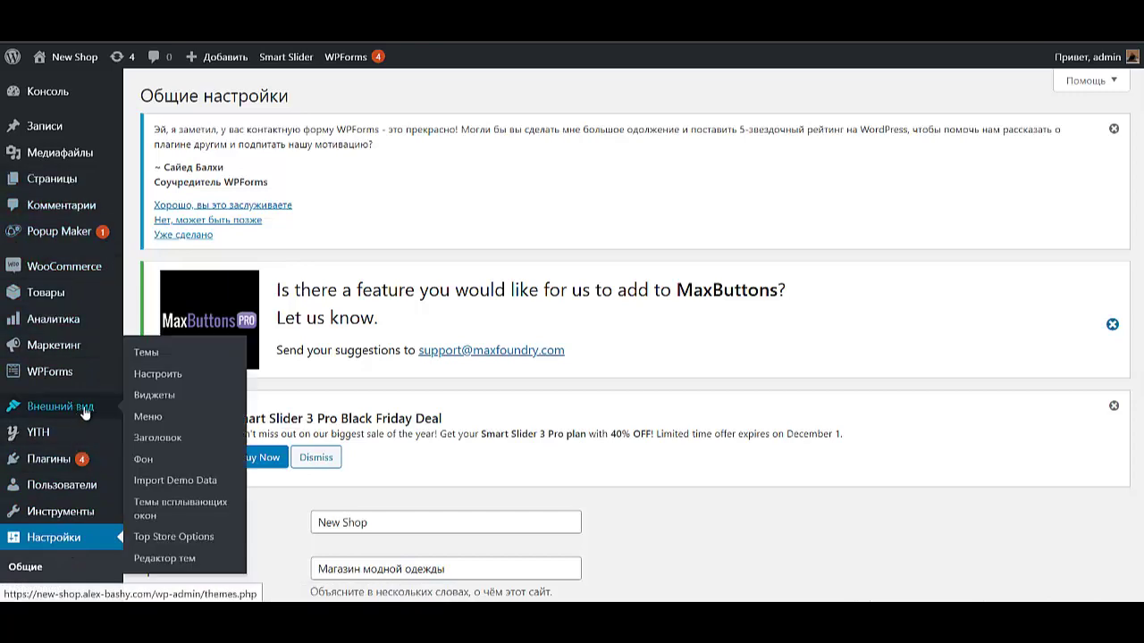
pyautogui.click(138, 414)
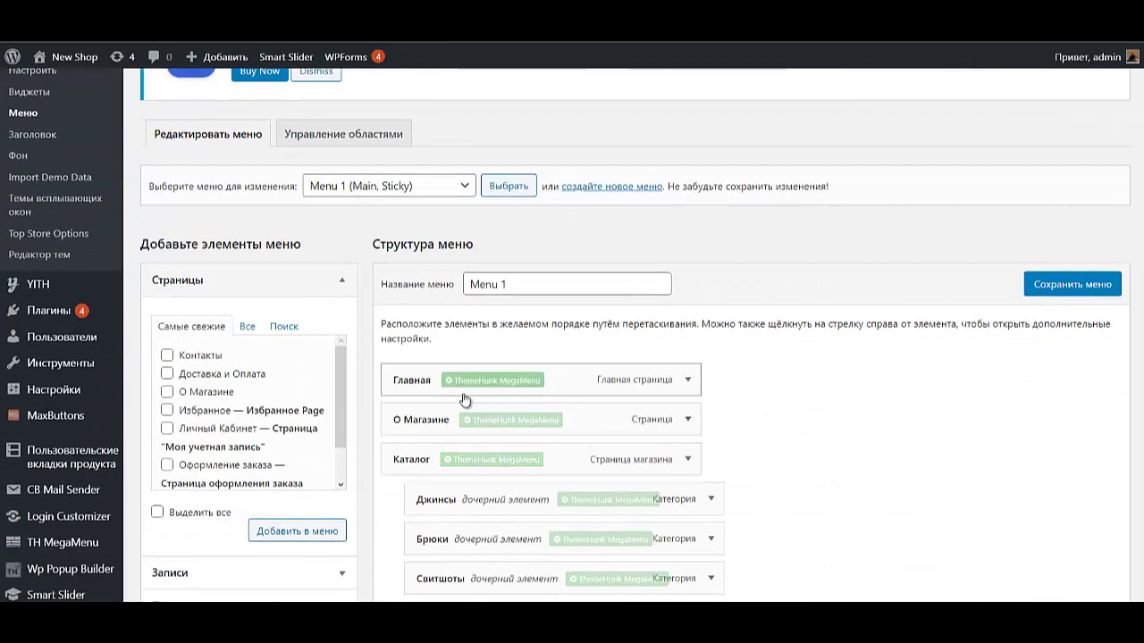
pyautogui.scroll(-2, 195, 429)
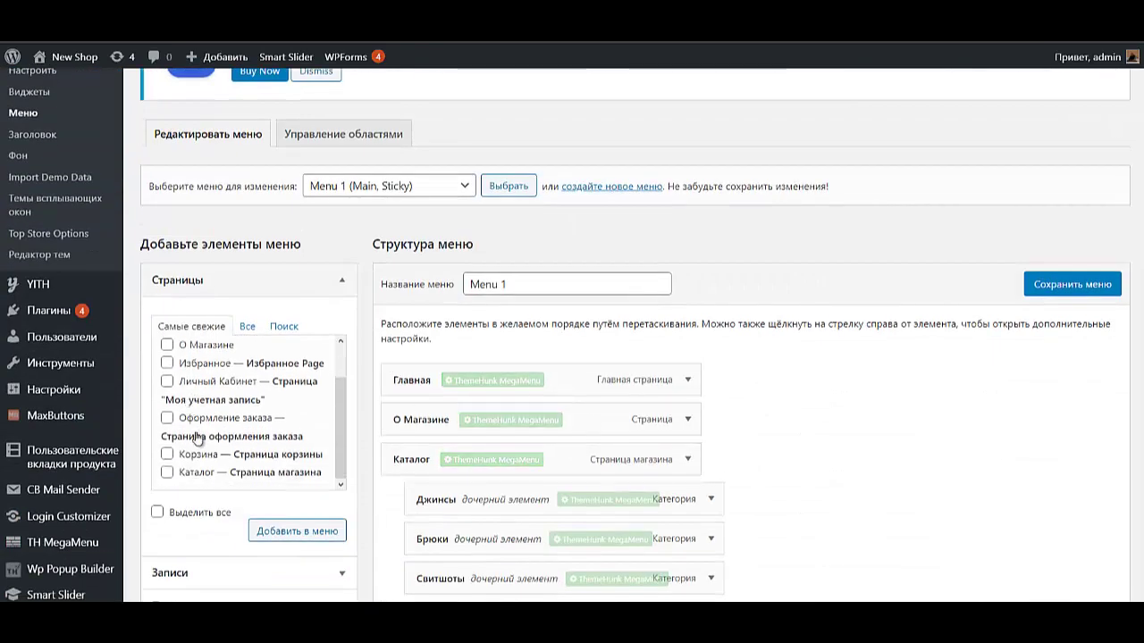
pyautogui.click(377, 186)
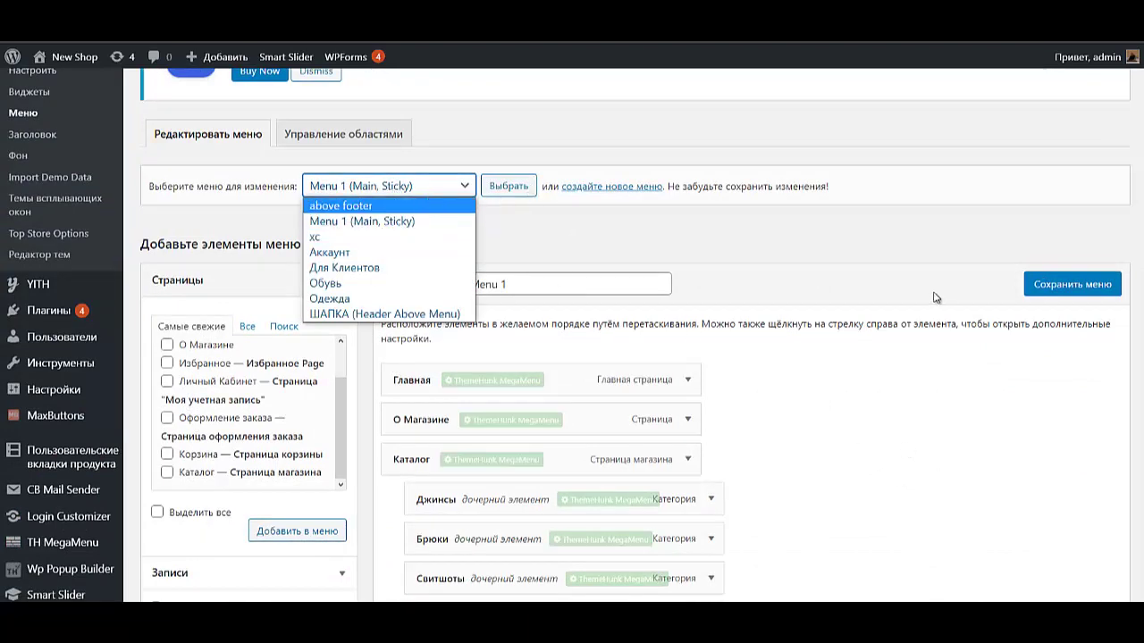
pyautogui.click(913, 251)
pyautogui.scroll(-3, 268, 487)
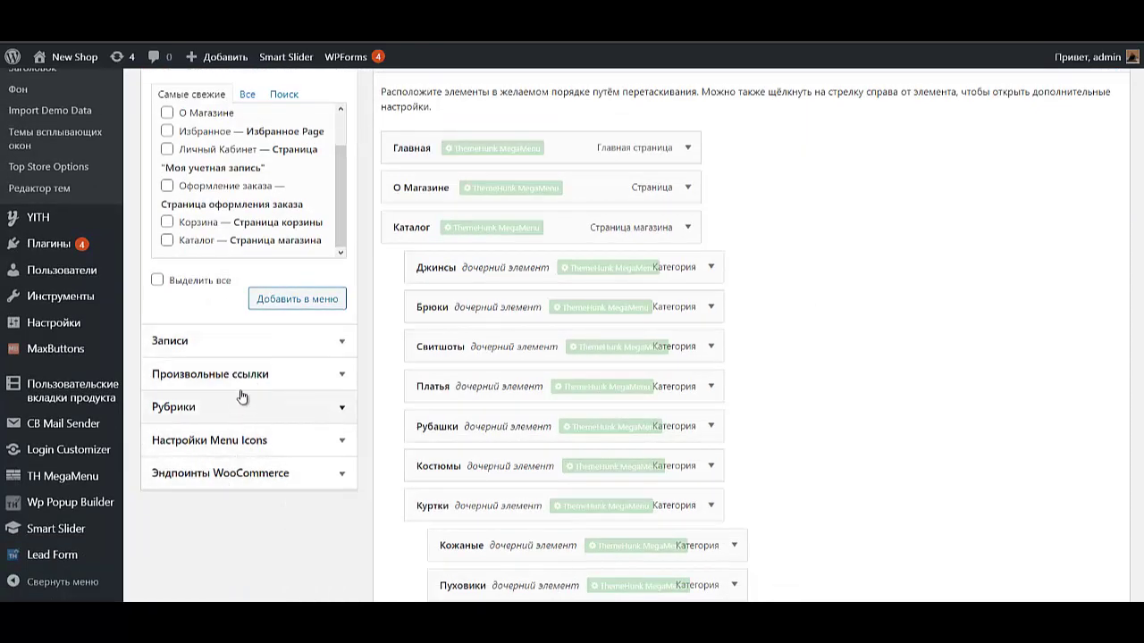
pyautogui.scroll(2, 239, 398)
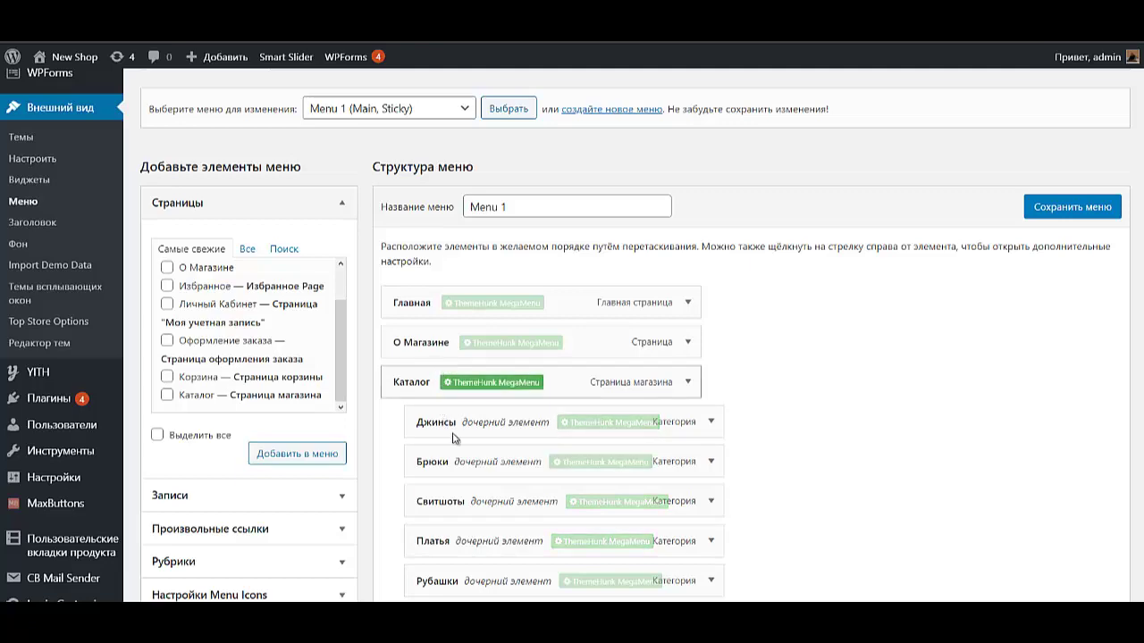
# Step: Examine the remaining structure and display area settings of Menu 1, and go to Консоль
pyautogui.scroll(-3, 527, 396)
pyautogui.scroll(-6, 527, 396)
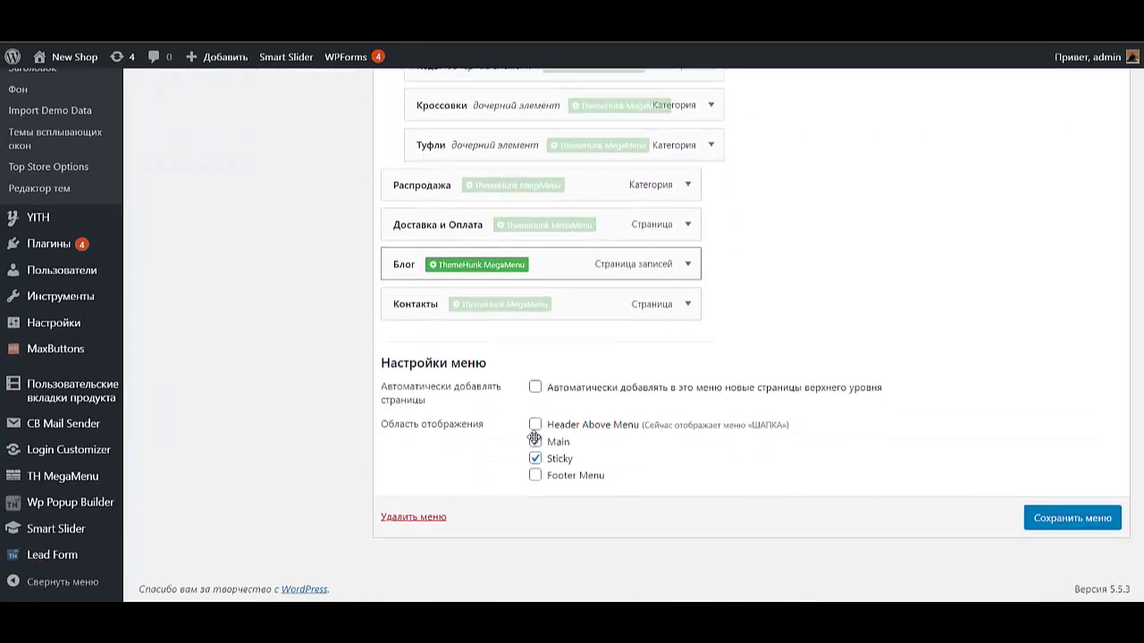
pyautogui.scroll(10, 970, 362)
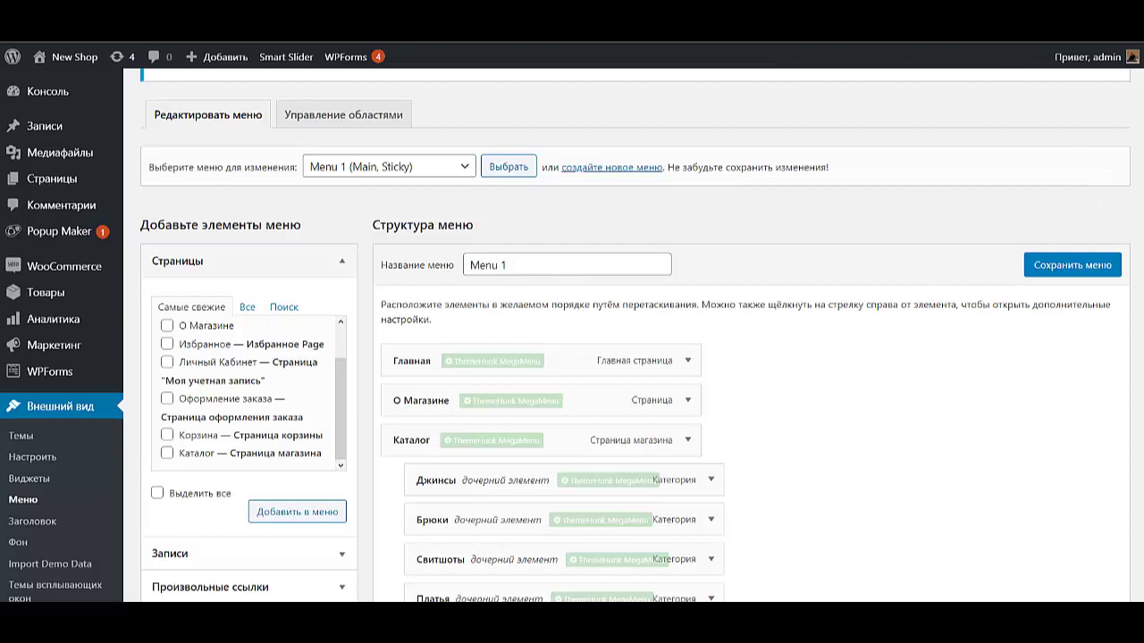
pyautogui.click(43, 92)
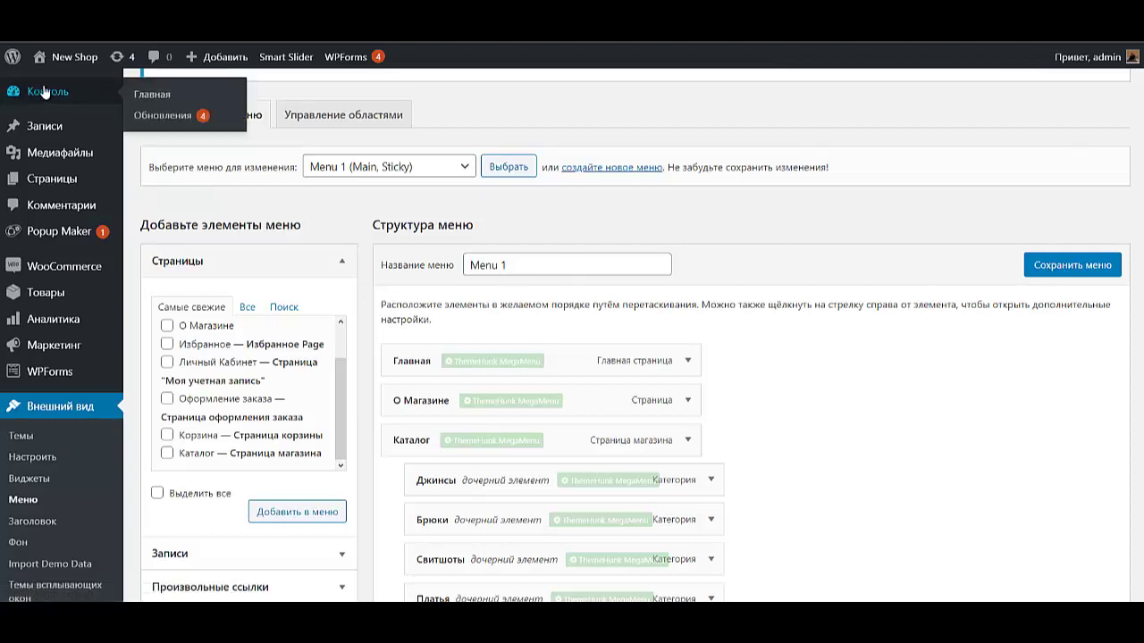